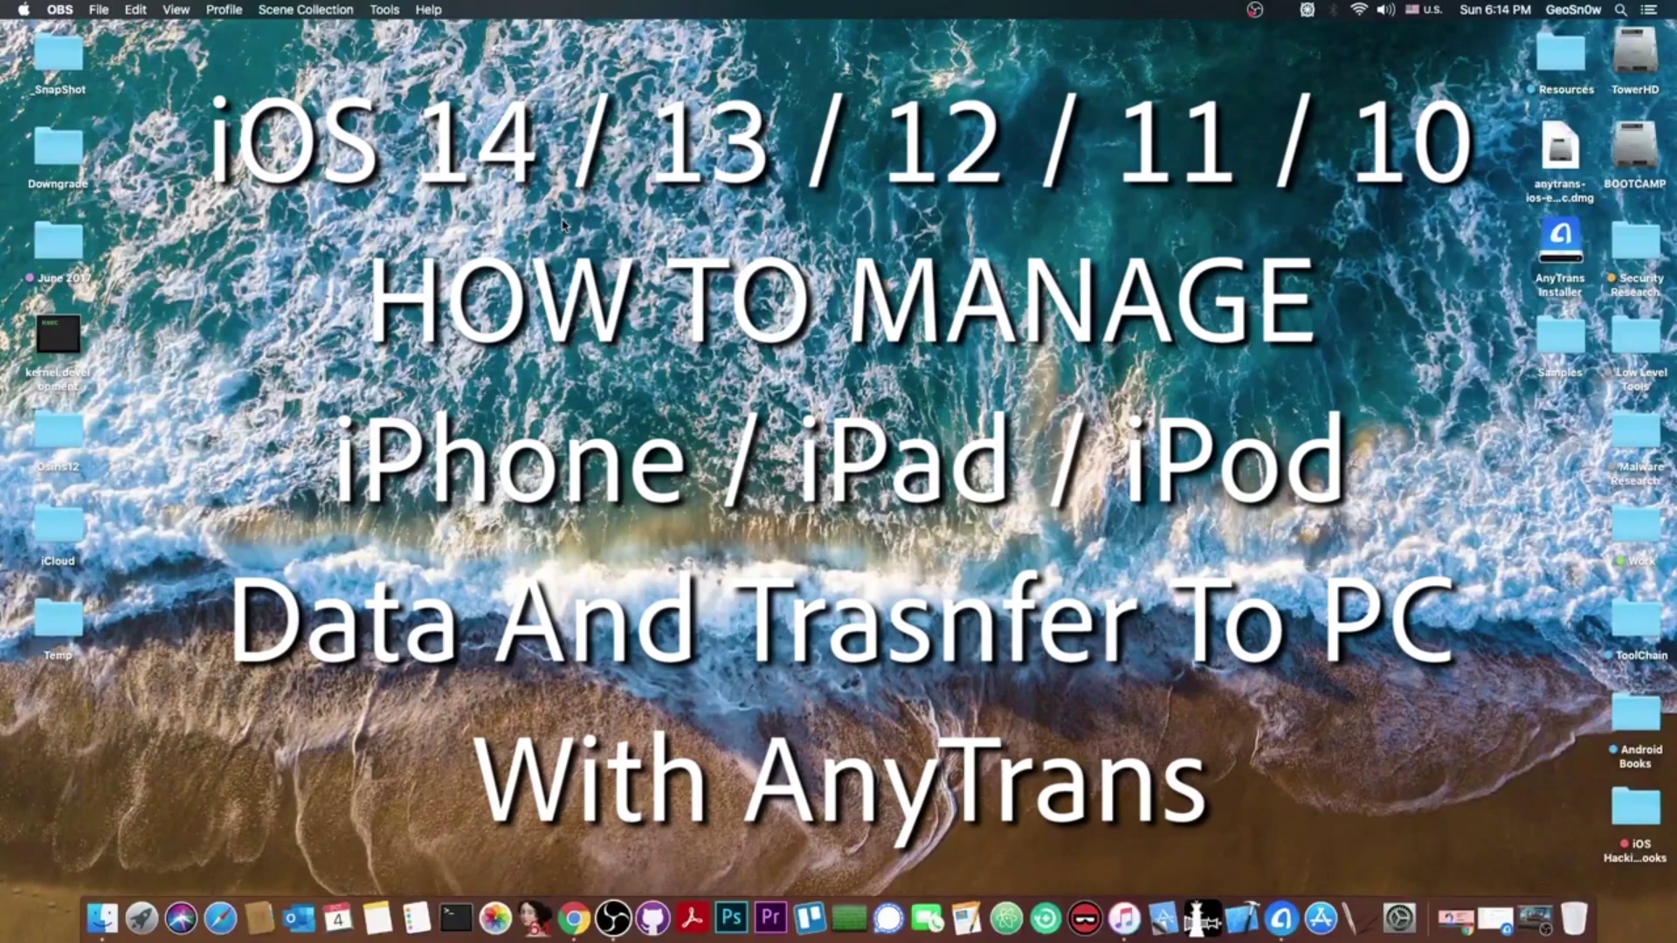
# Open Chrome on the imobie AnyTrans download landing page
pyautogui.click(1281, 918)
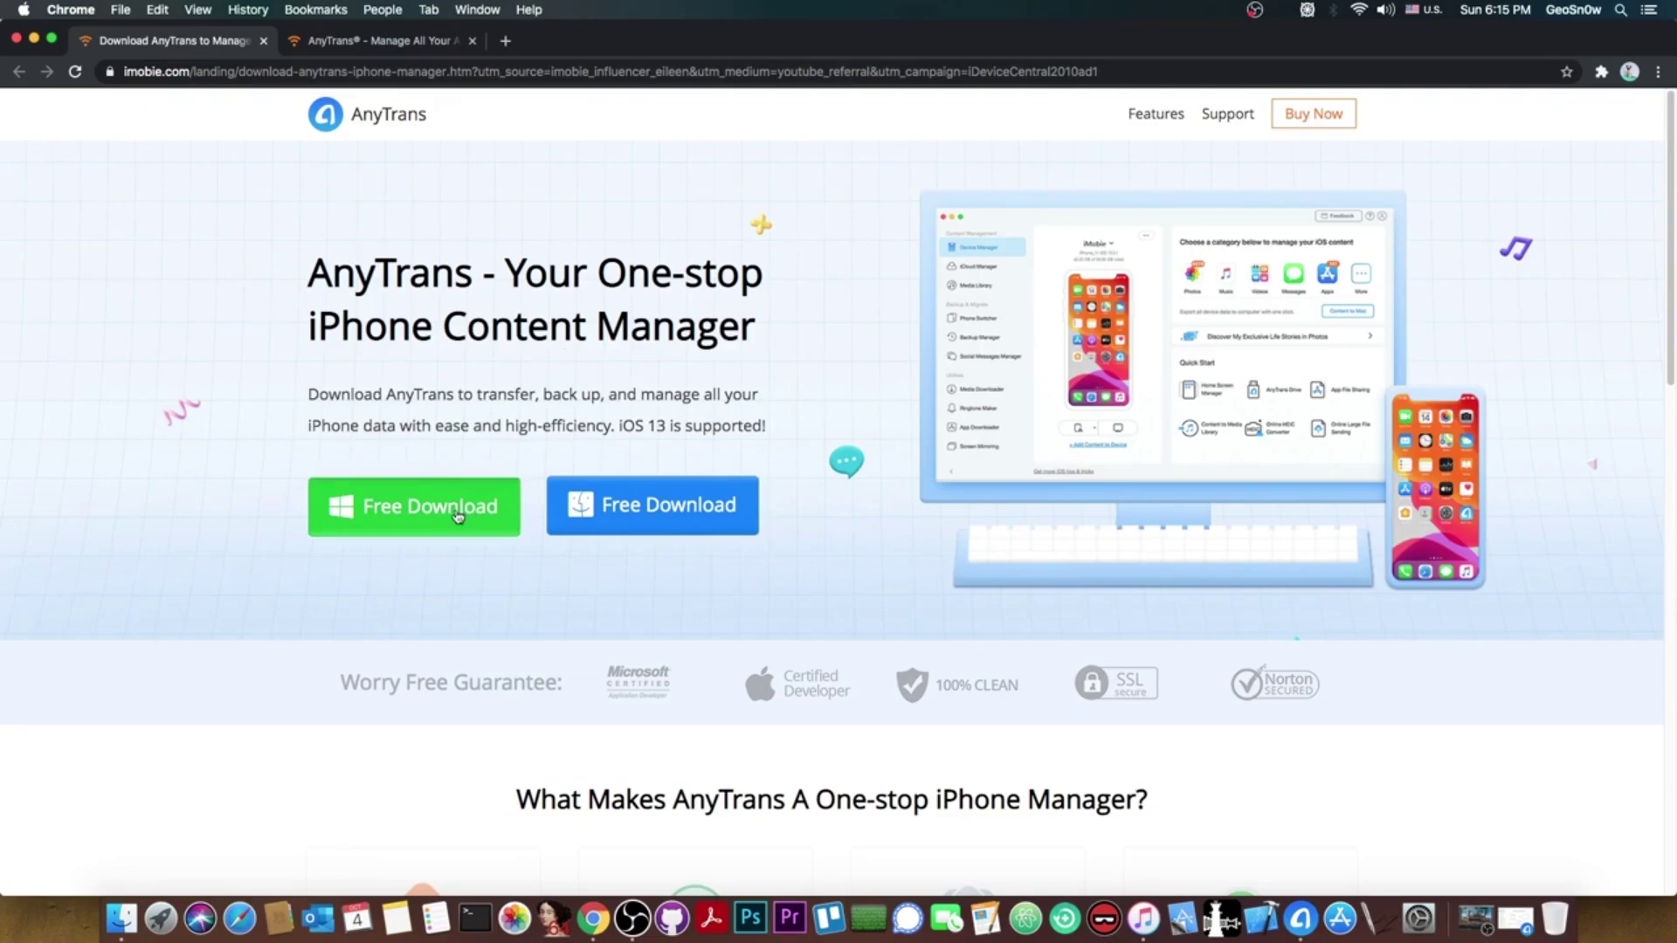
# Scroll through the AnyTrans download page
pyautogui.scroll(-3, 456, 515)
pyautogui.scroll(3, 778, 344)
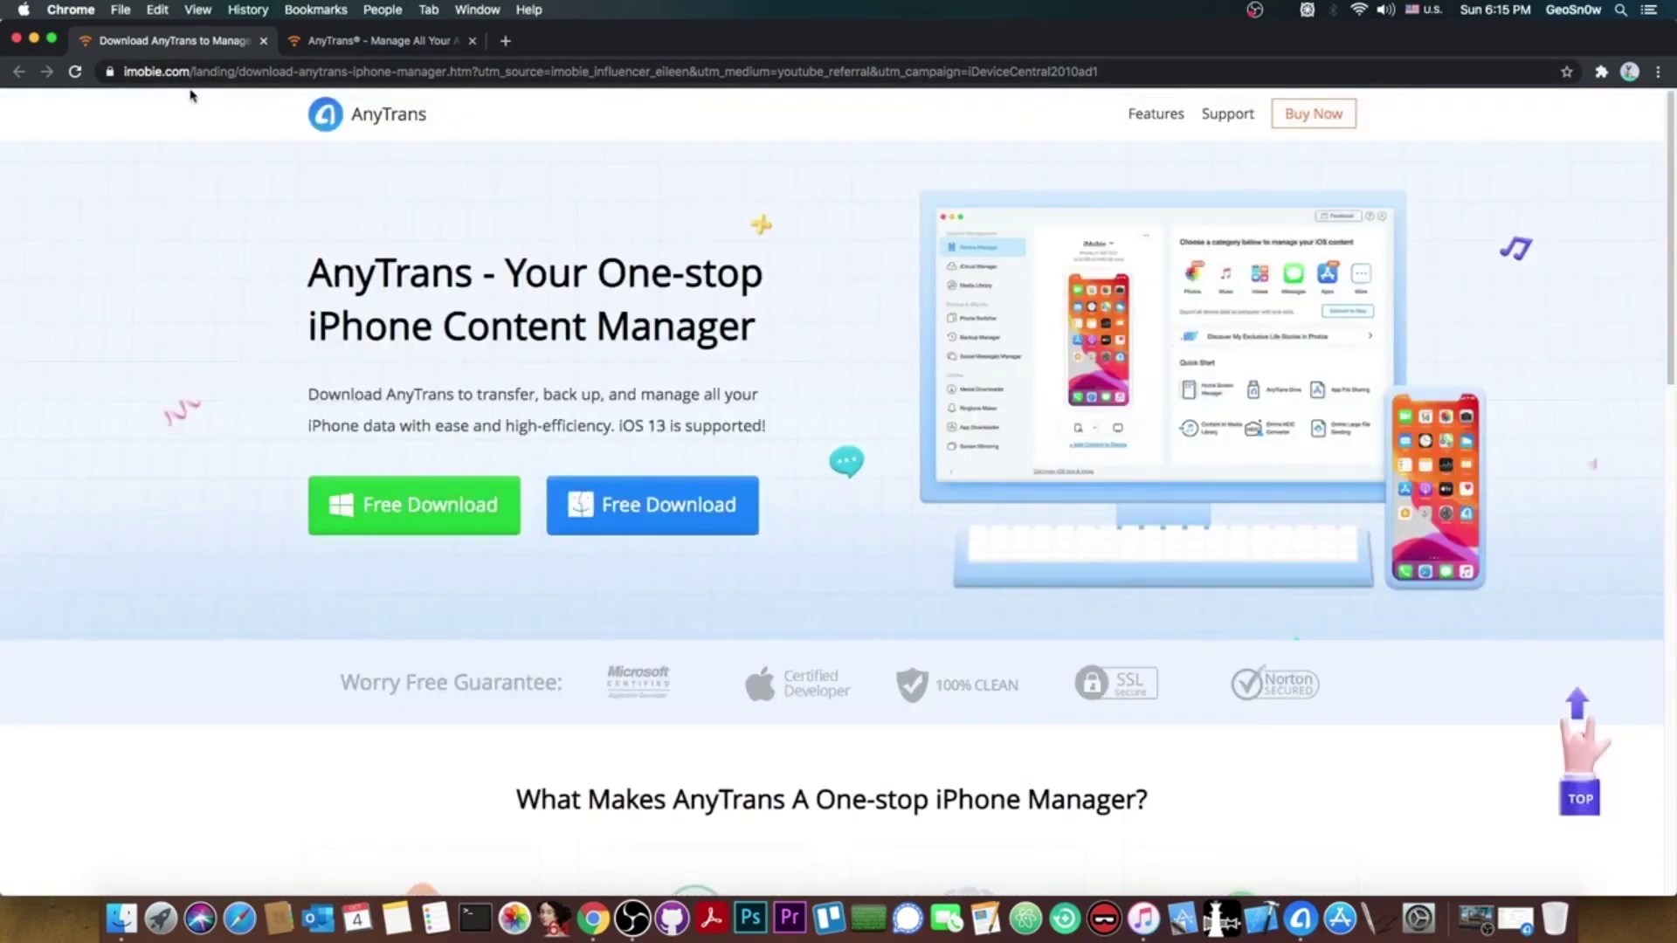
pyautogui.scroll(-5, 576, 240)
pyautogui.scroll(-2, 551, 297)
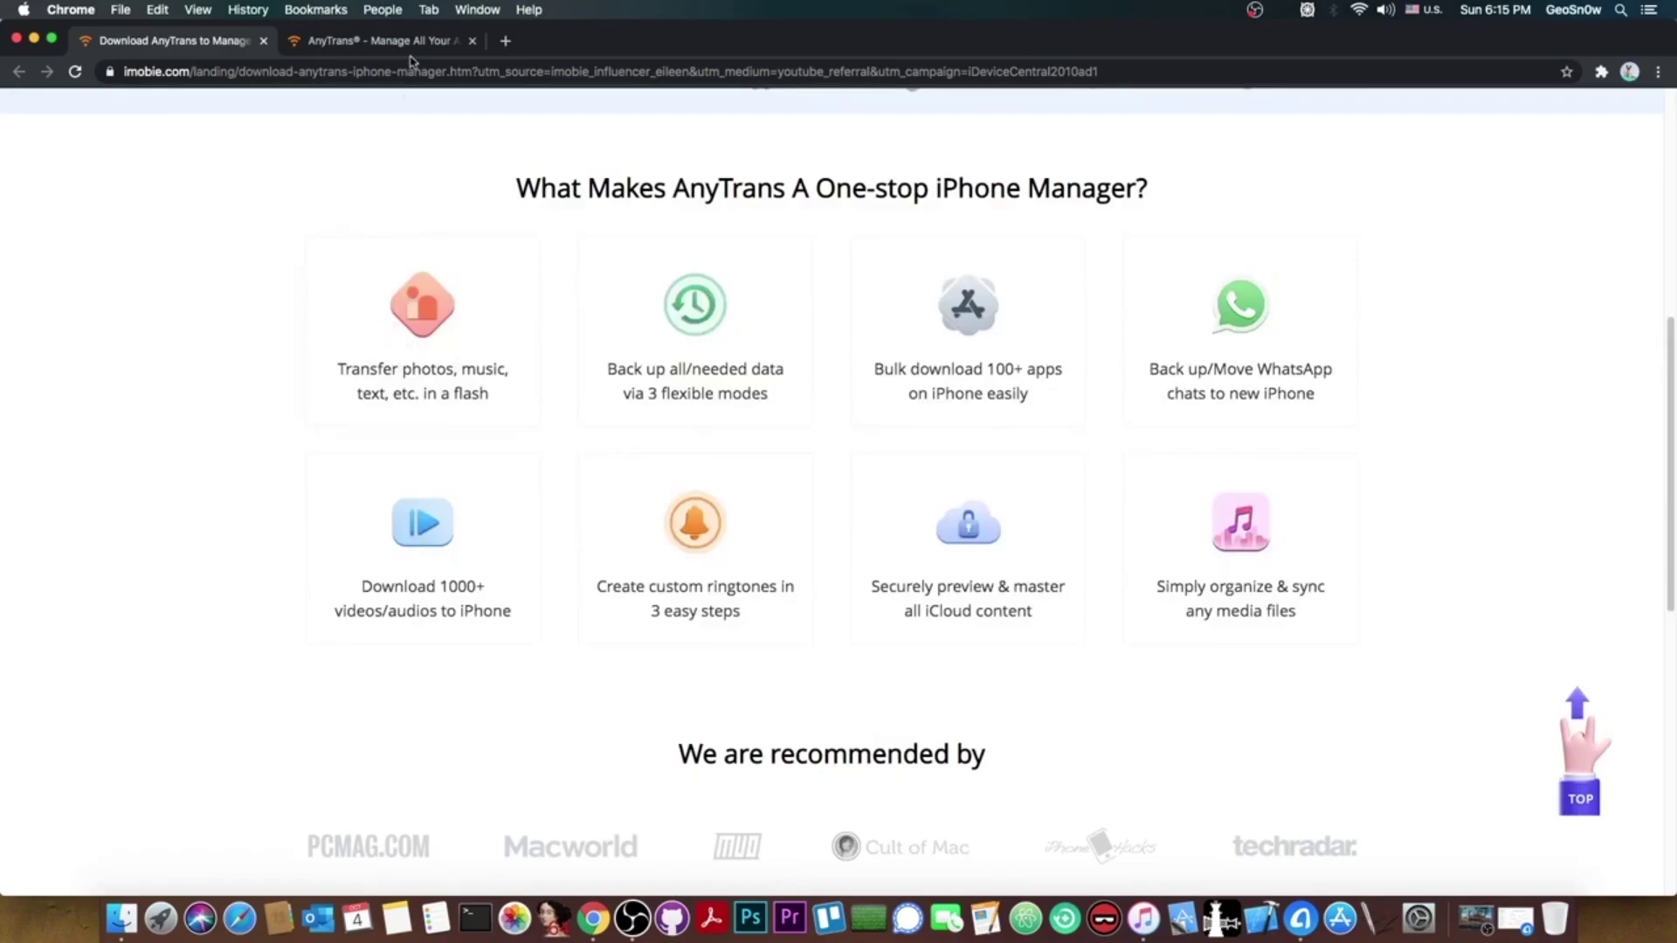
# Browse the imobie.com/anytrans product features, then minimize Chrome to reveal the desktop
pyautogui.hotkey('ctrl', 'Tab')
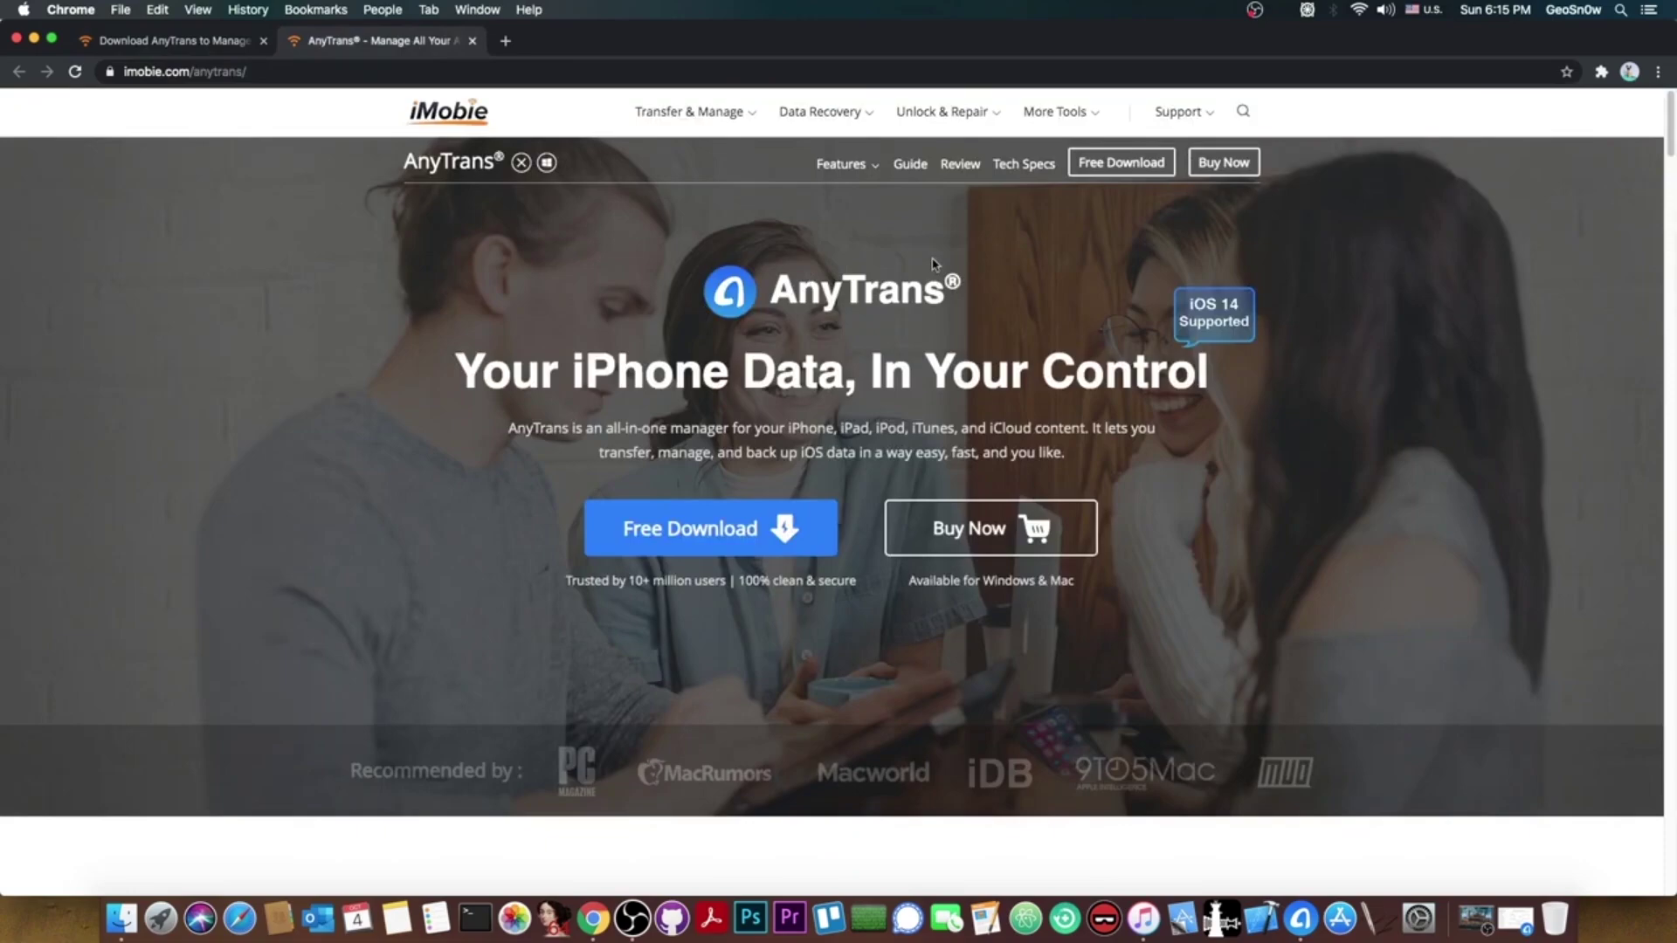
pyautogui.scroll(-10, 935, 297)
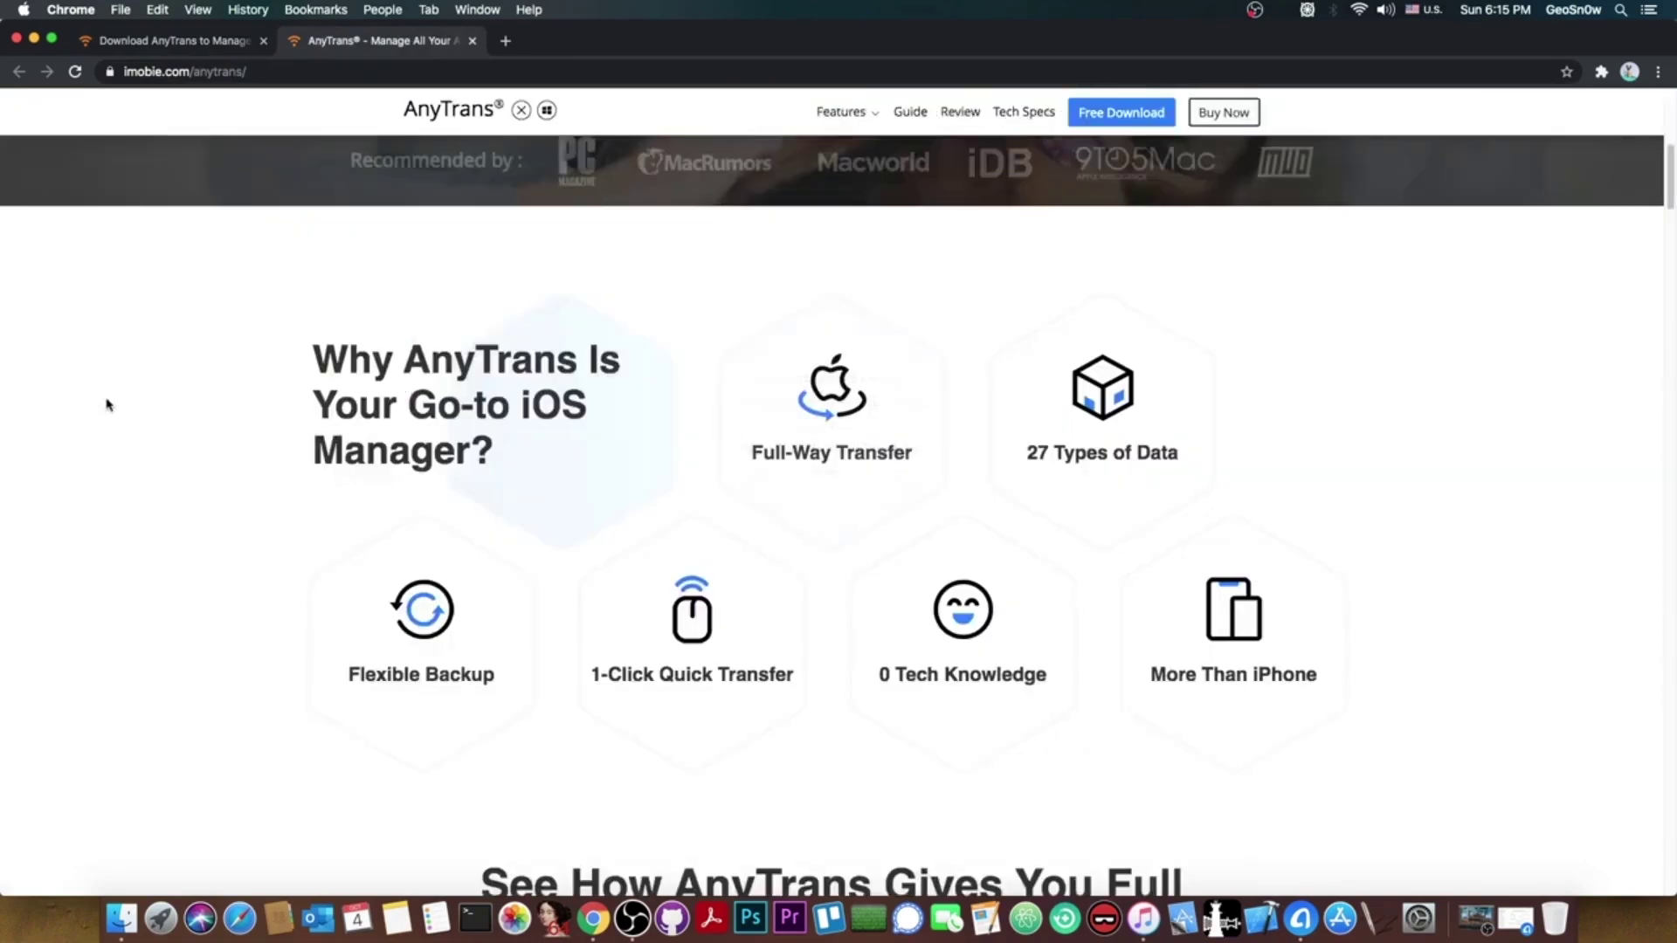
pyautogui.scroll(-2, 166, 420)
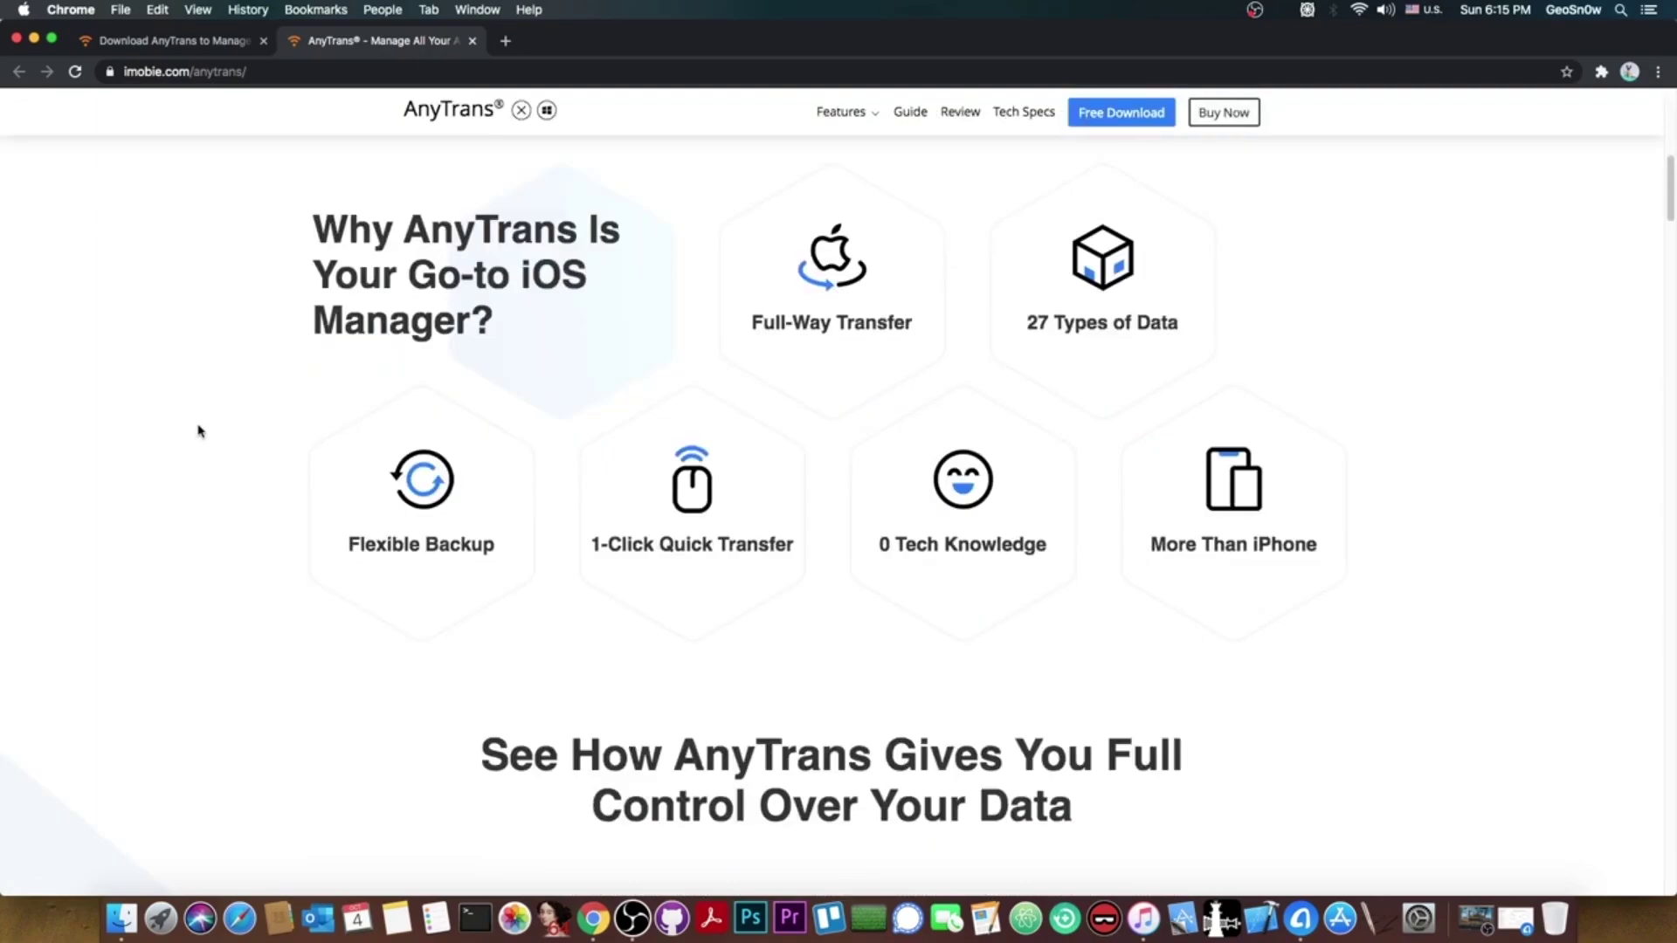
pyautogui.press('super+m')
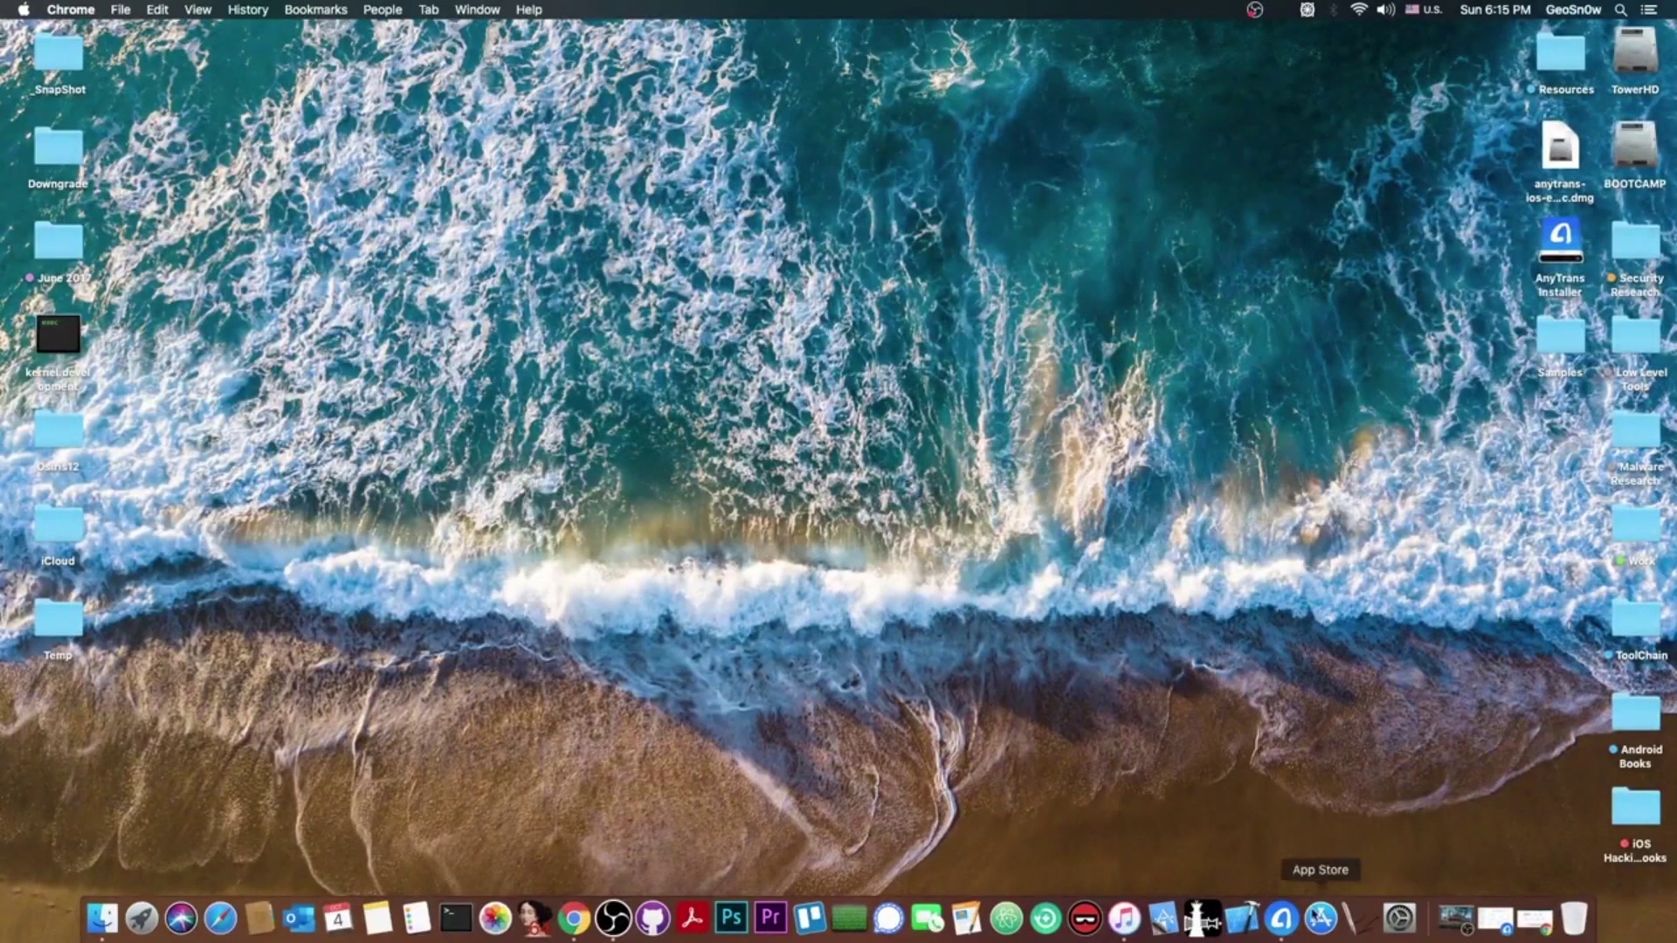
# Launch AnyTrans from the Dock and let Device Manager load the connected iPod touch
pyautogui.click(1282, 917)
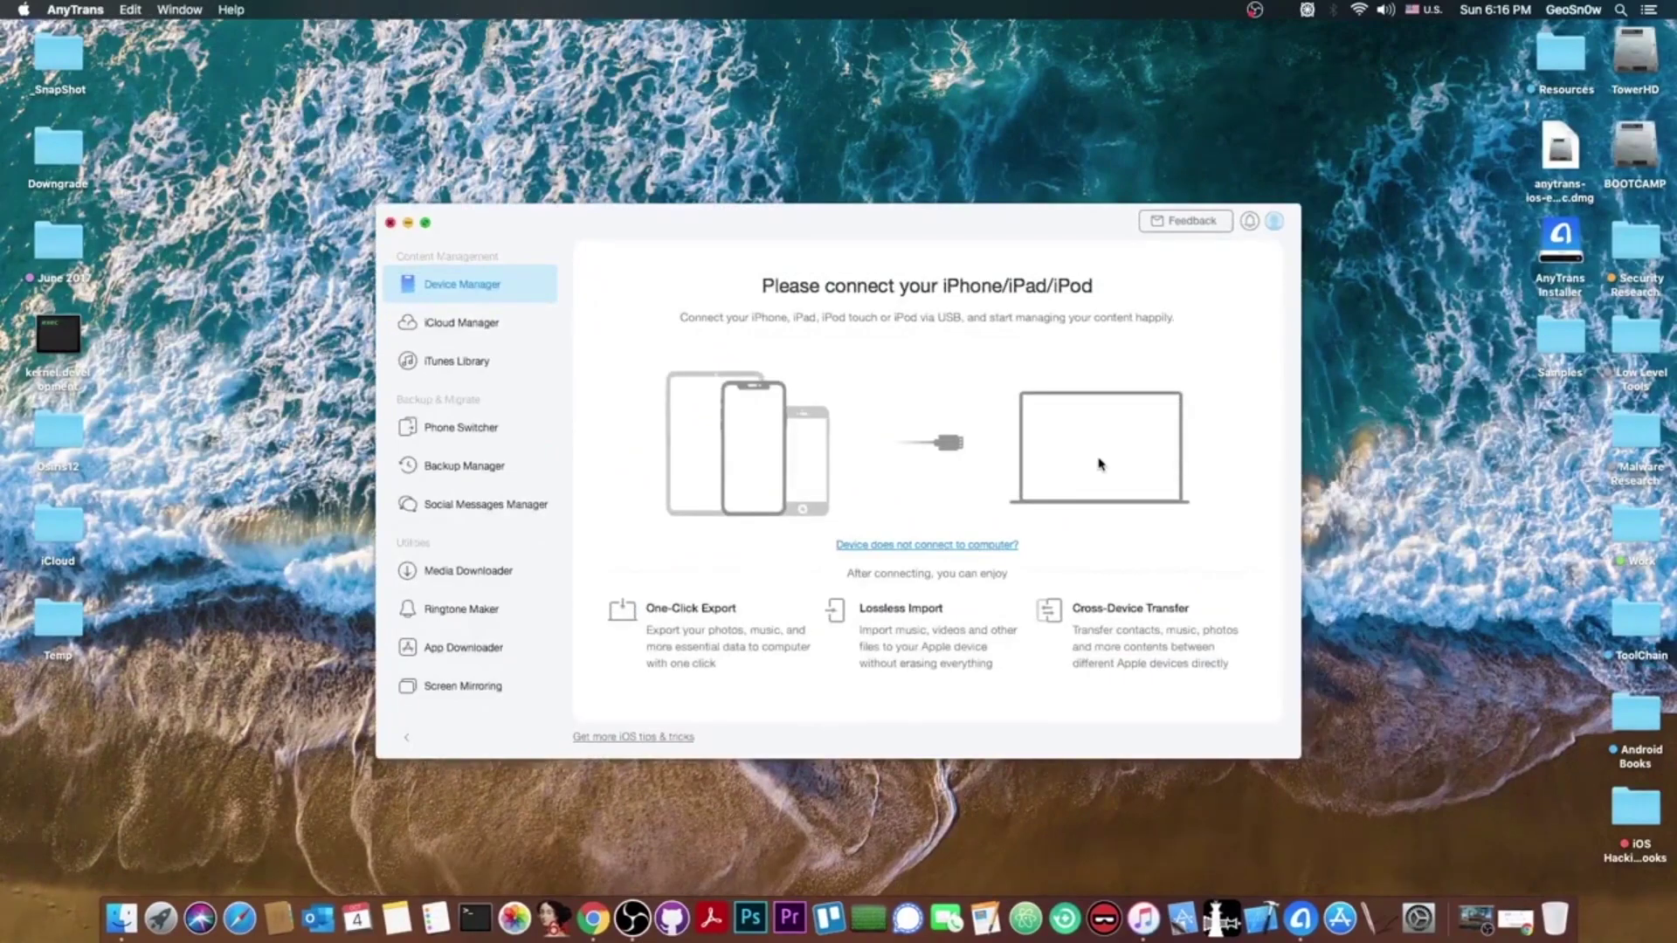
pyautogui.moveTo(1026, 229); pyautogui.dragTo(1024, 214)
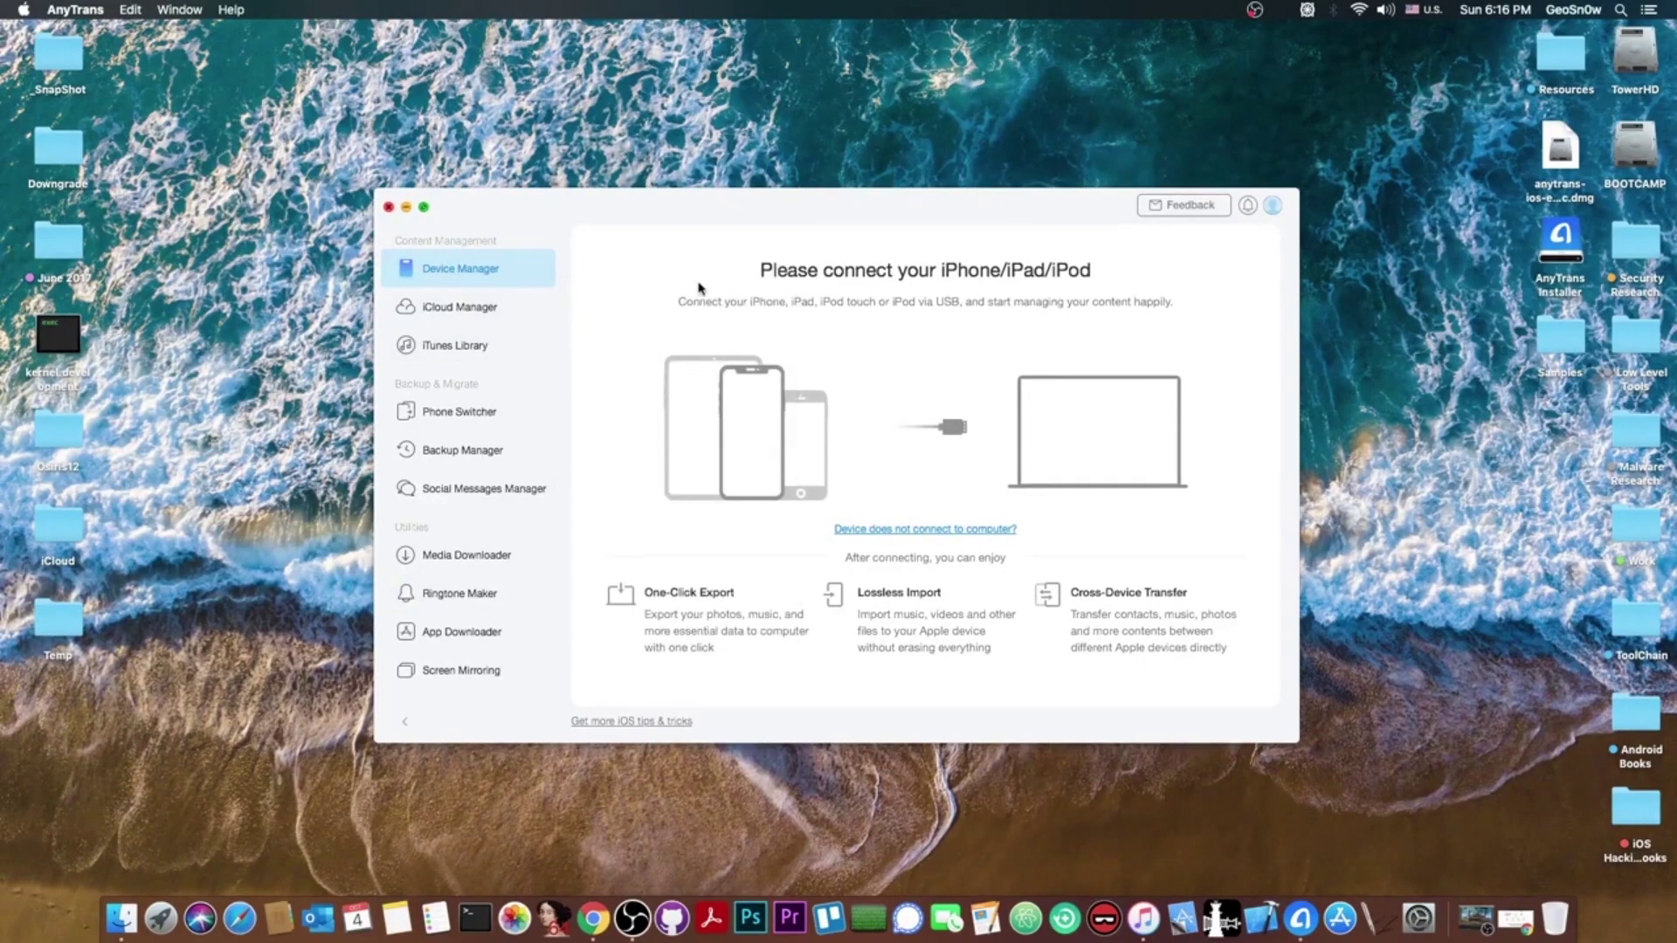
pyautogui.moveTo(744, 224); pyautogui.dragTo(743, 223)
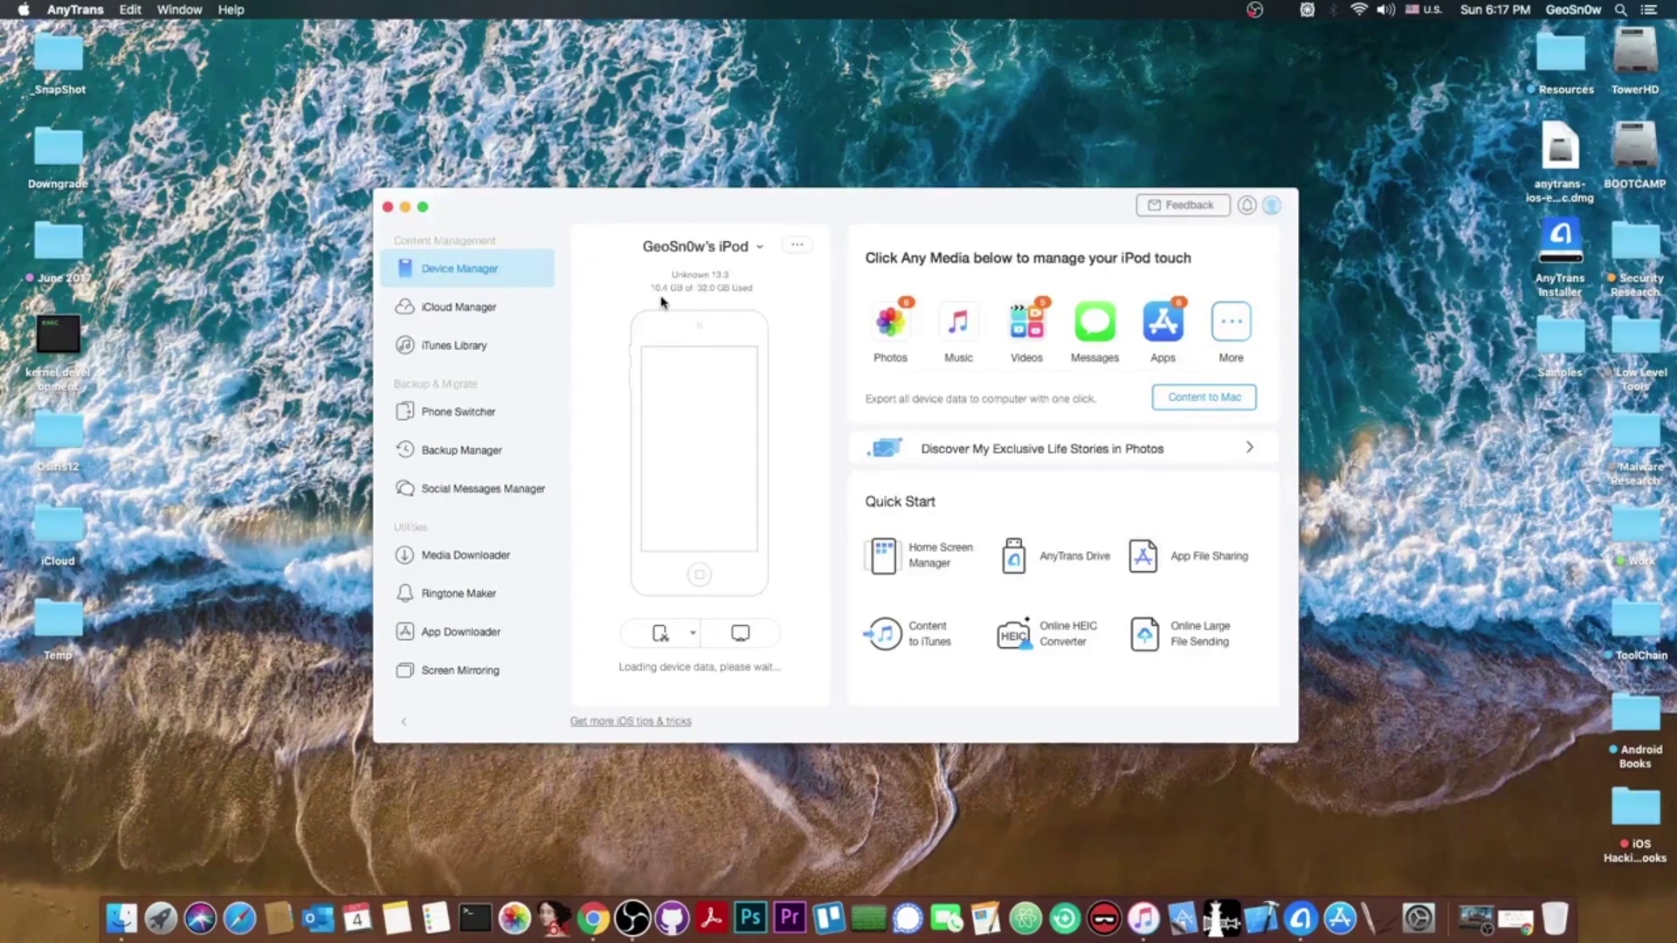
# Open the desktop Samples folder and preview the free-3545.jpg sunset photo, then close it
pyautogui.moveTo(686, 389)
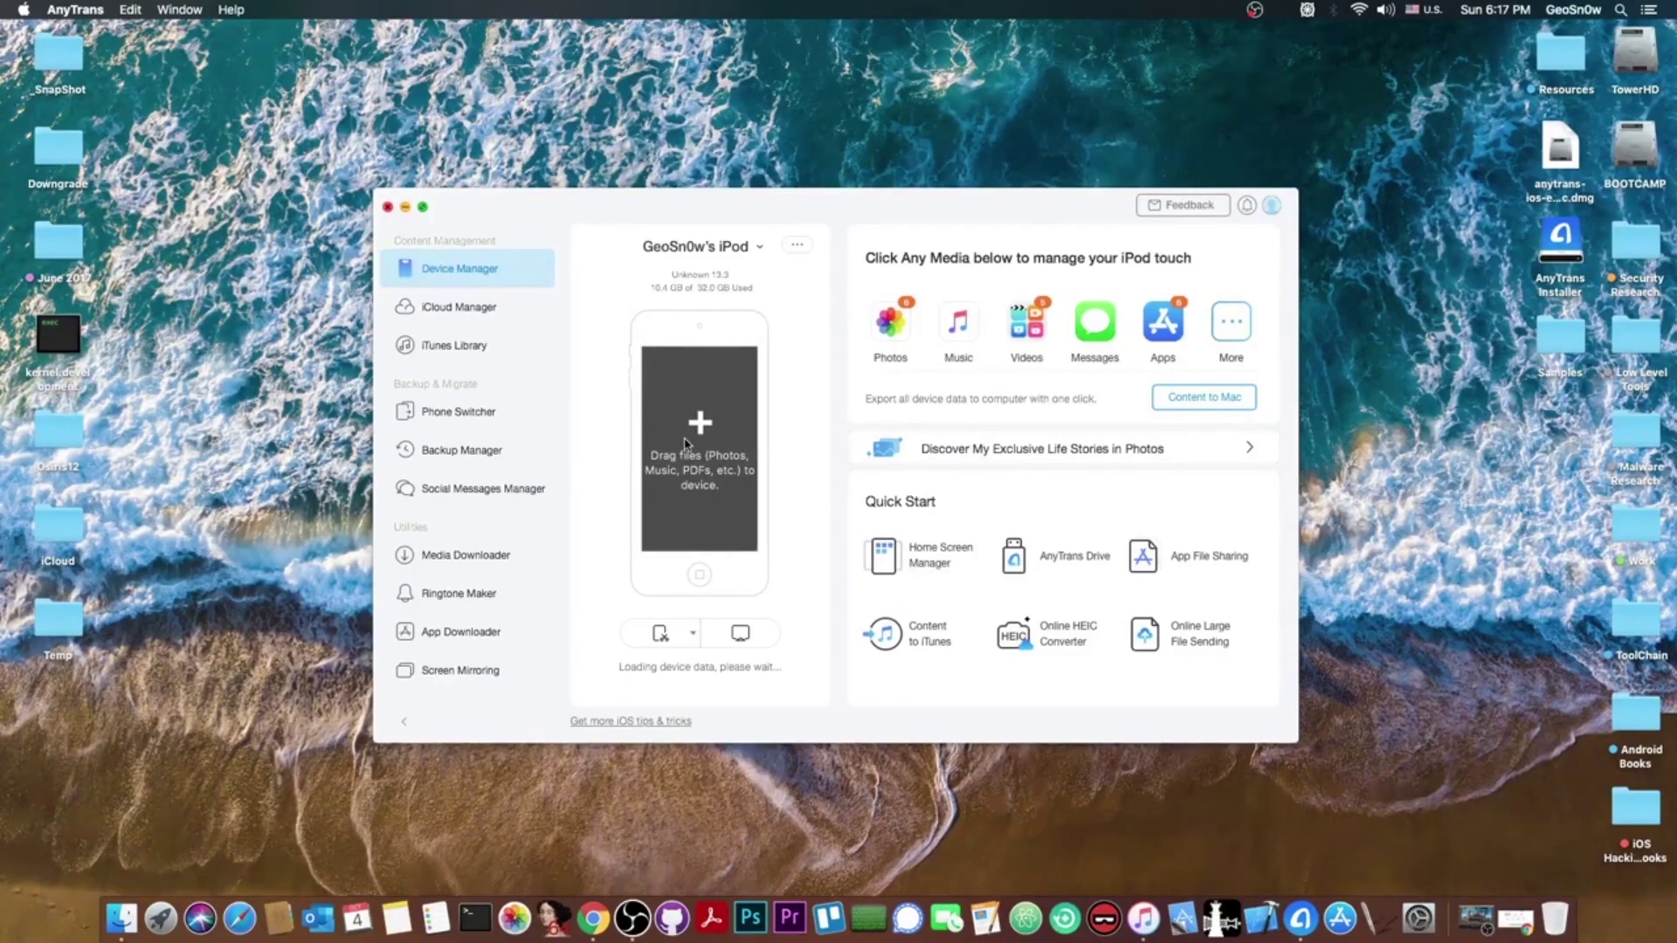
pyautogui.doubleClick(1562, 345)
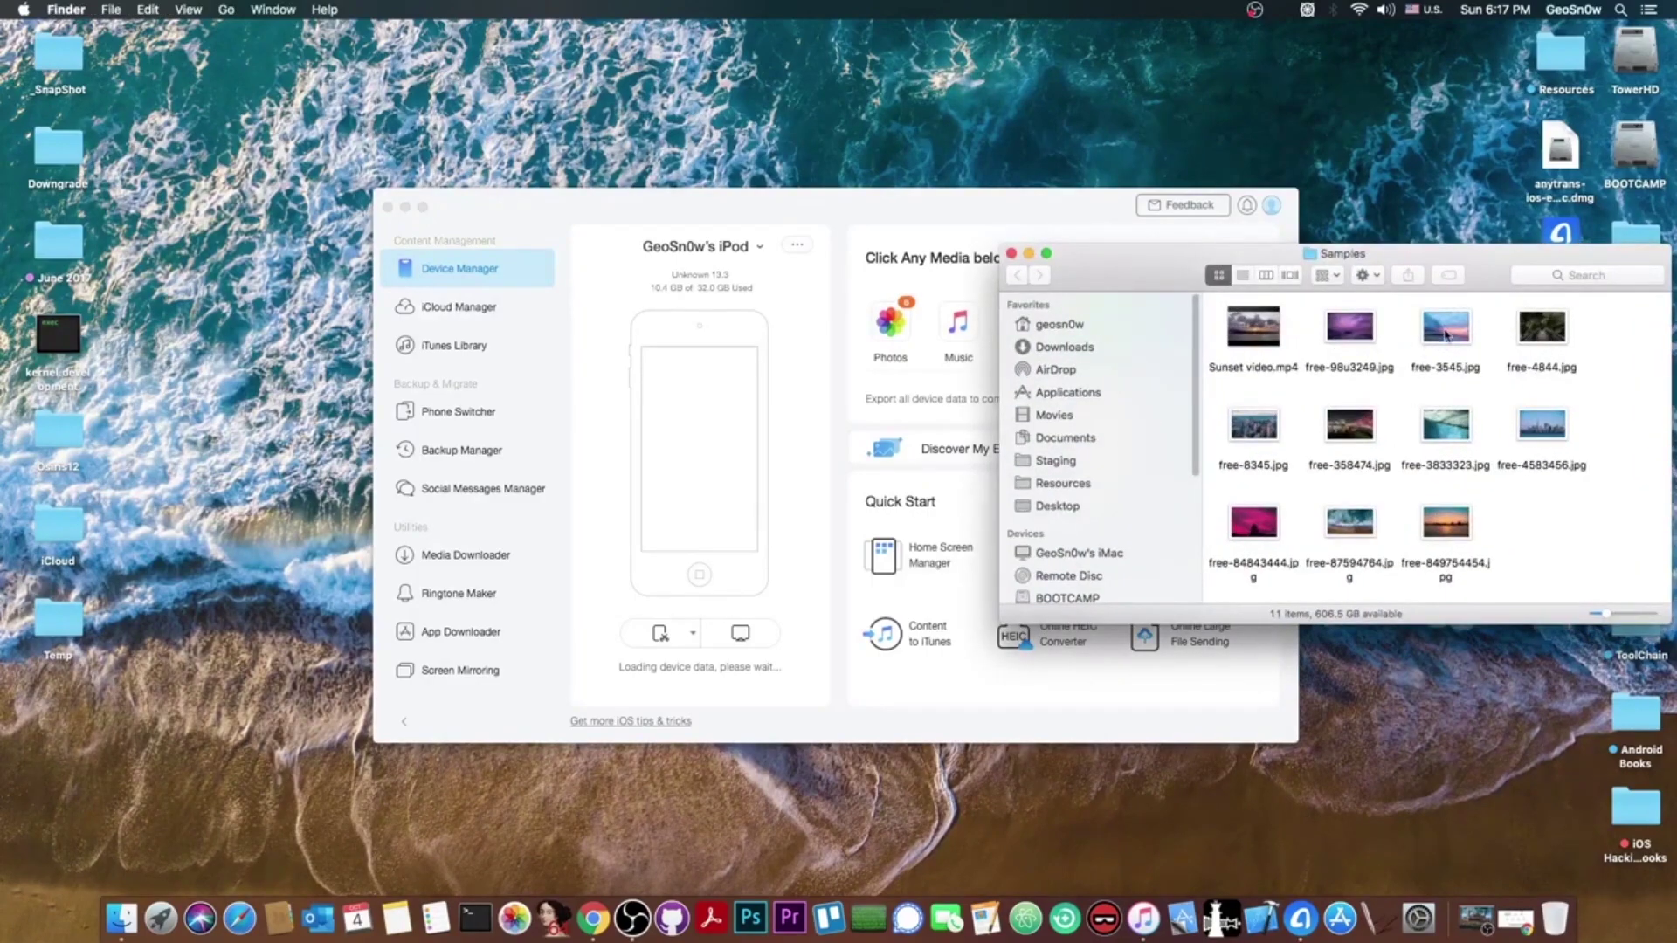
pyautogui.doubleClick(1445, 333)
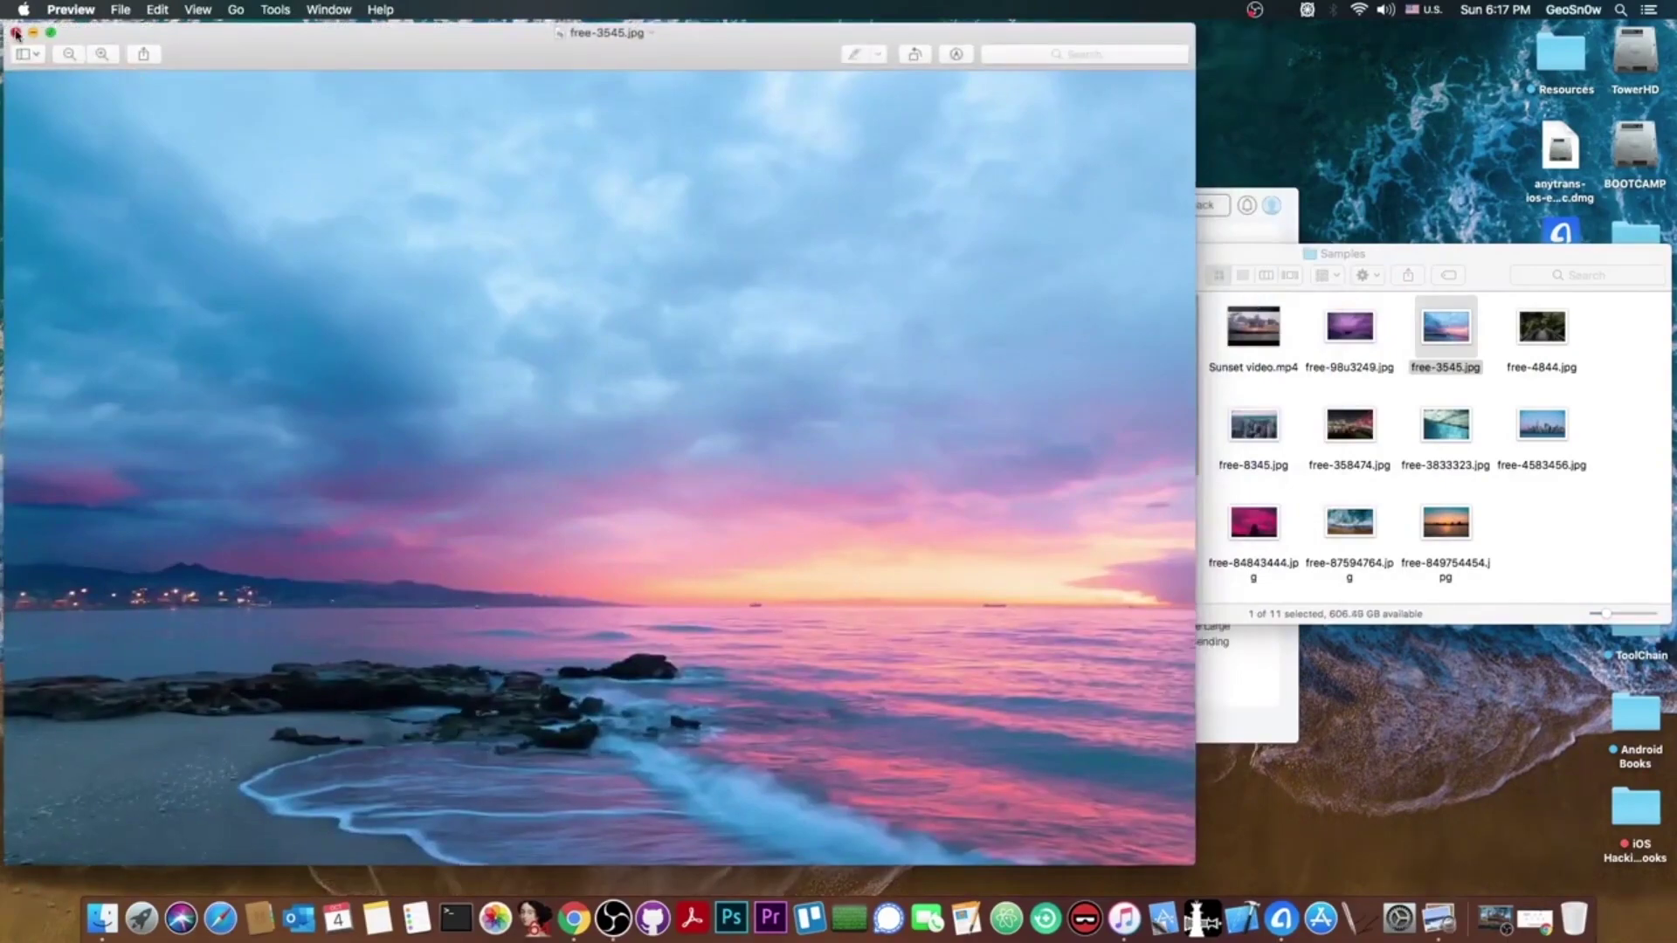
pyautogui.click(19, 30)
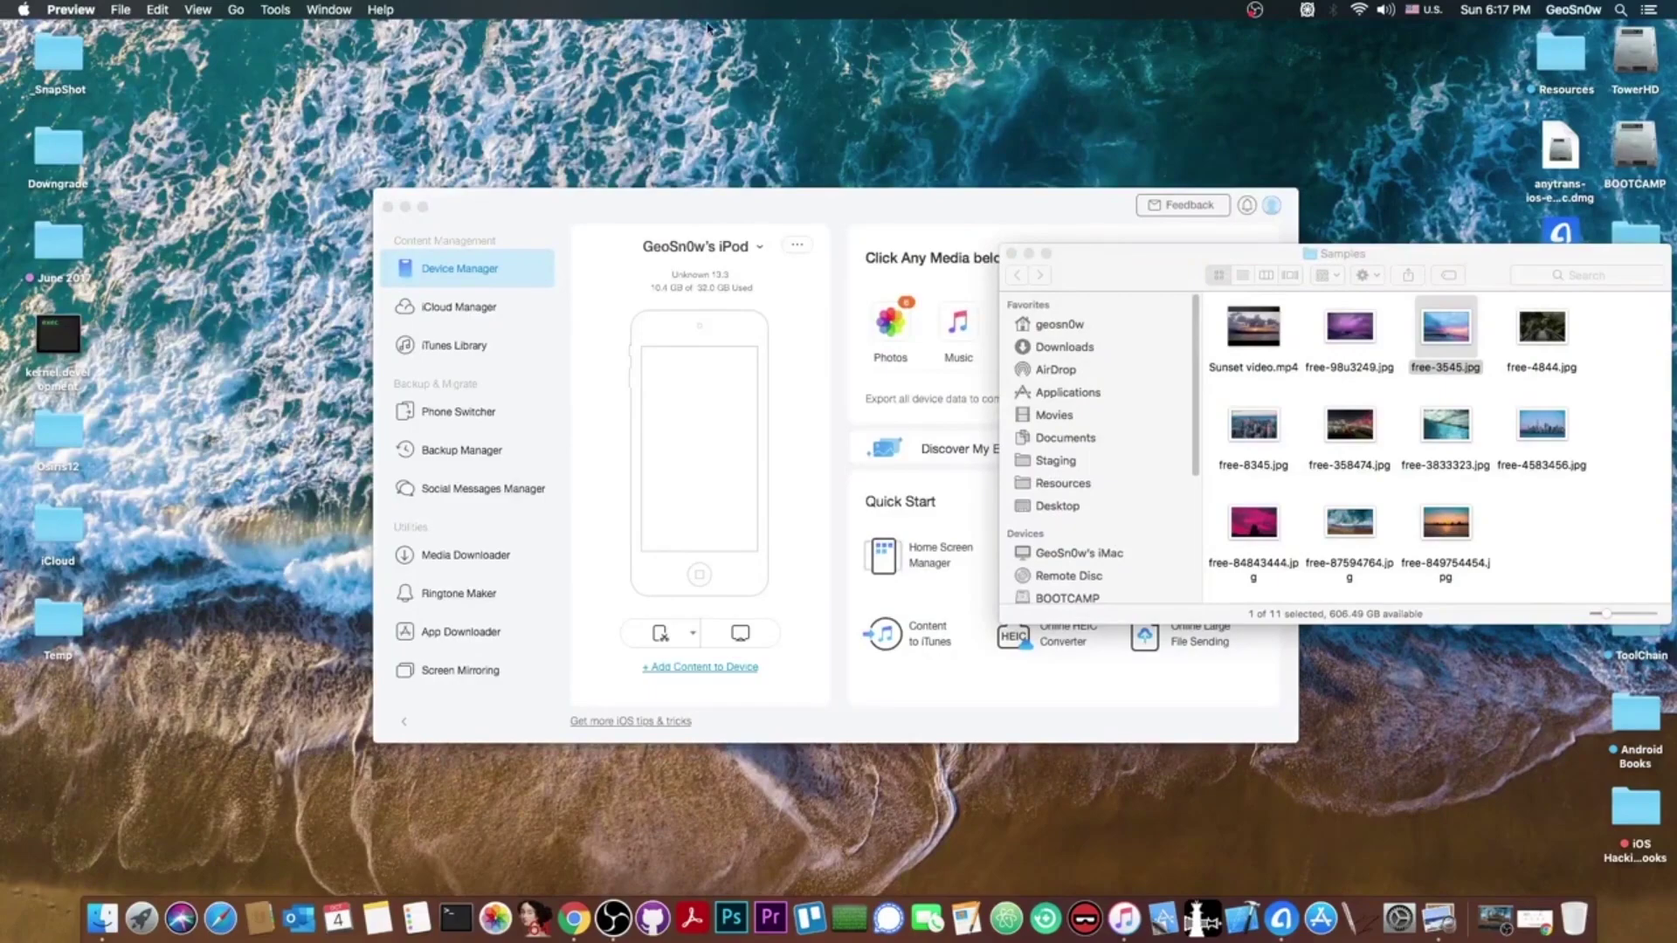
# Transfer free-3545.jpg into the iPod's Photos and return to the device overview
pyautogui.moveTo(1447, 336); pyautogui.dragTo(704, 427)
pyautogui.click(1010, 254)
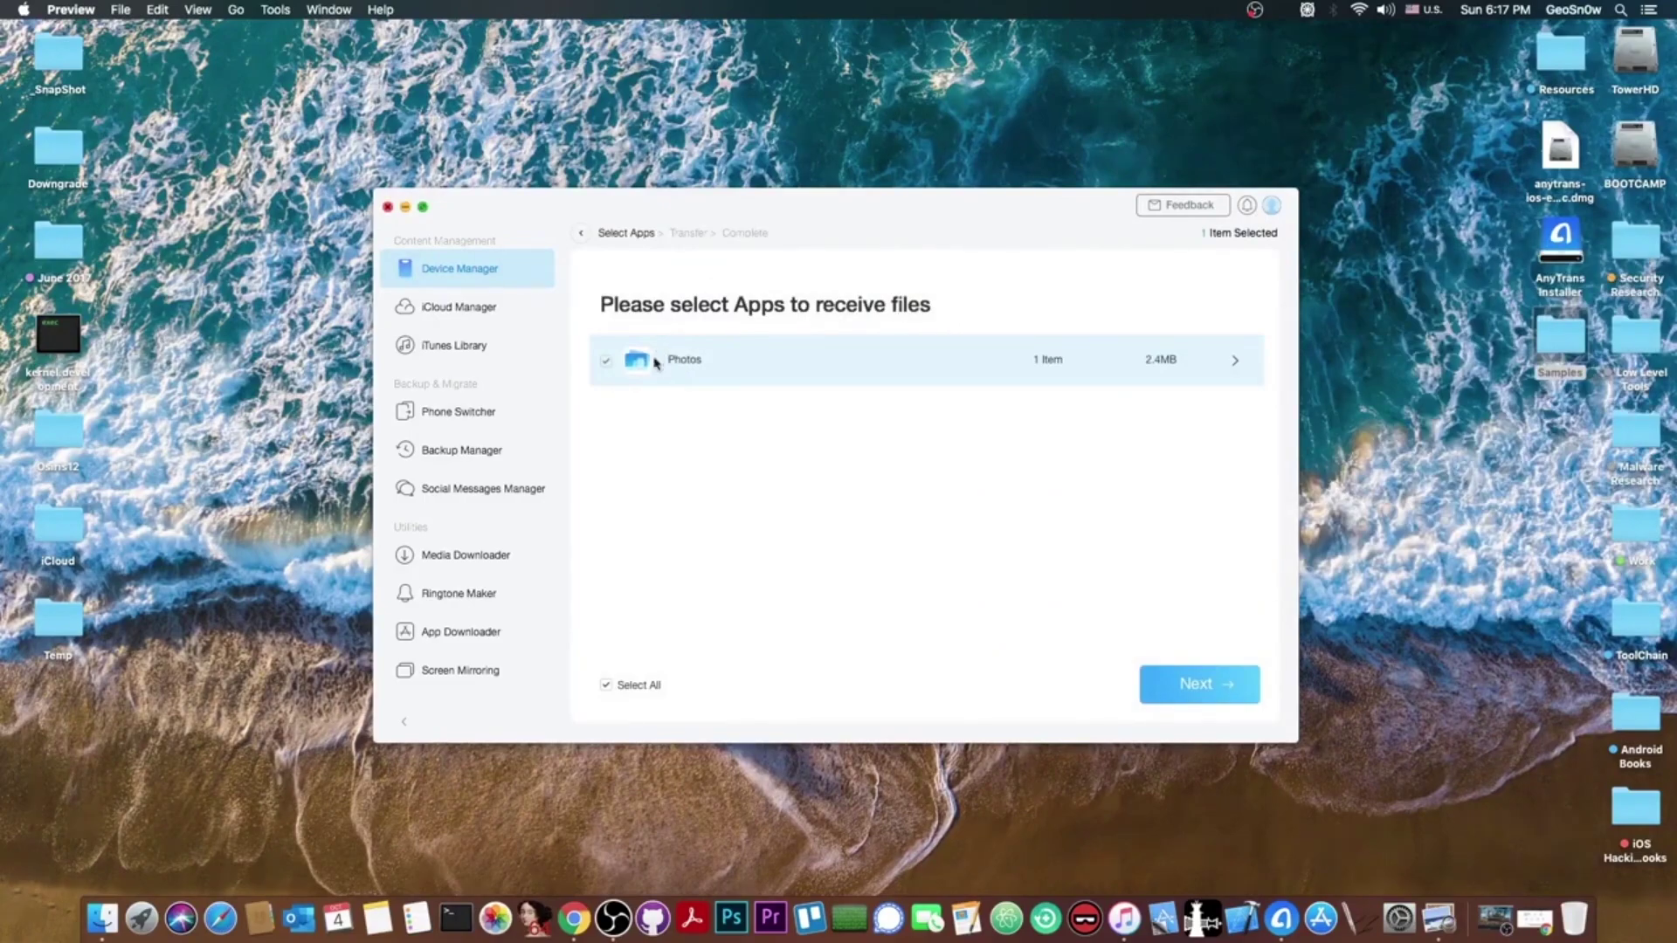
pyautogui.click(1214, 689)
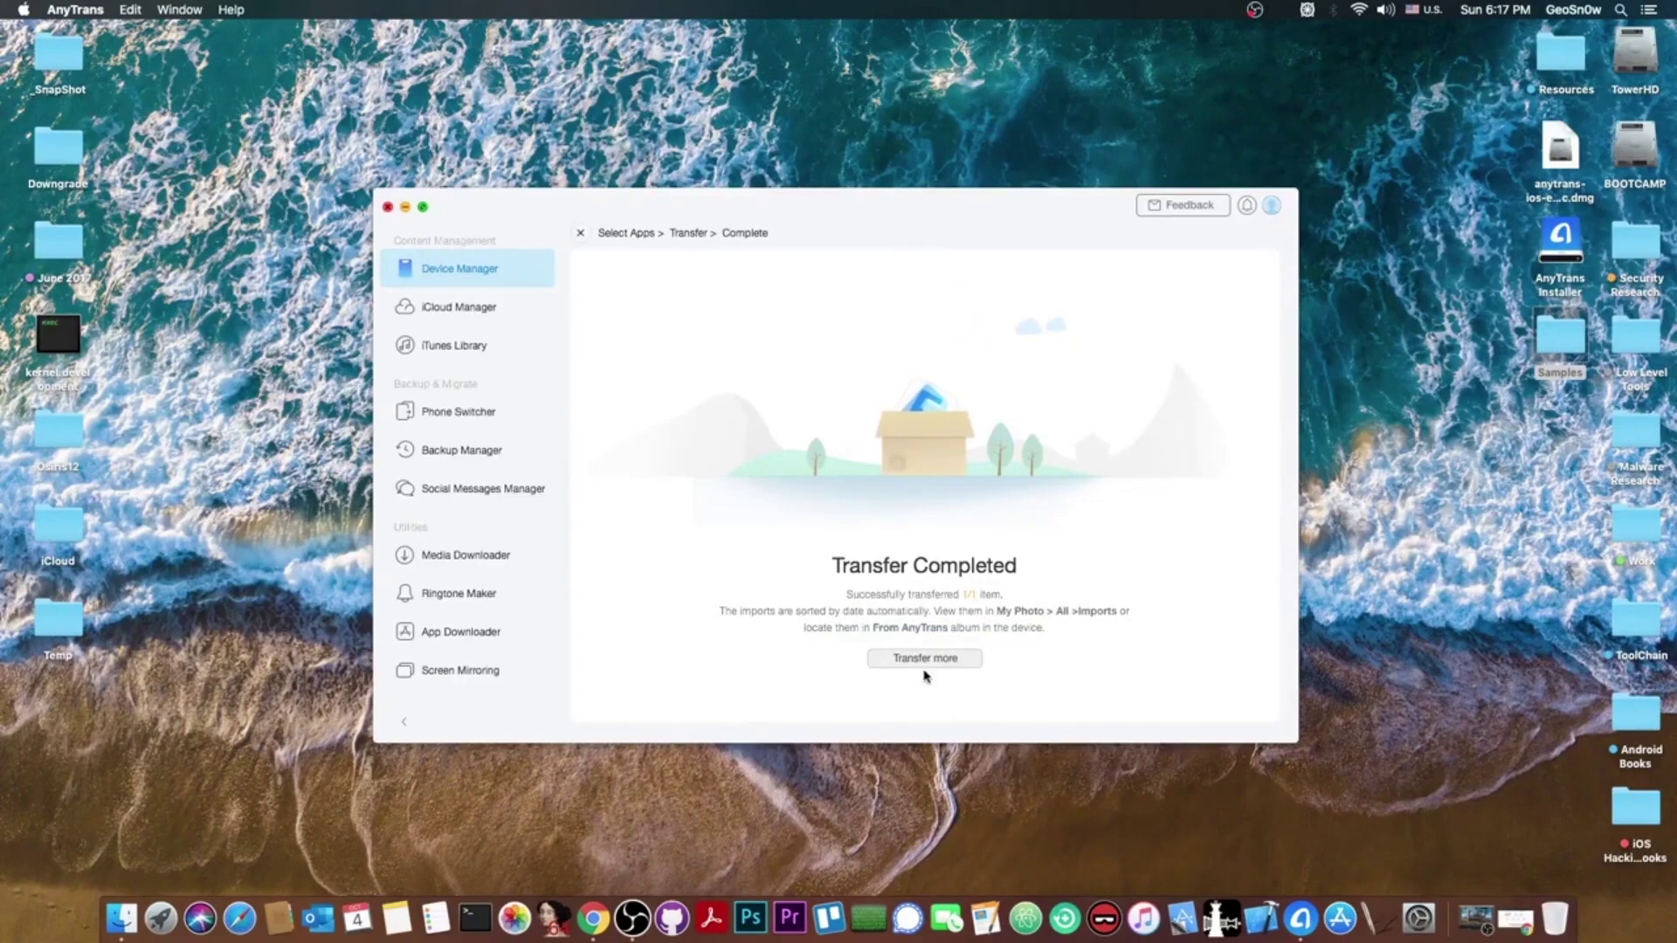
pyautogui.click(964, 662)
pyautogui.moveTo(762, 417)
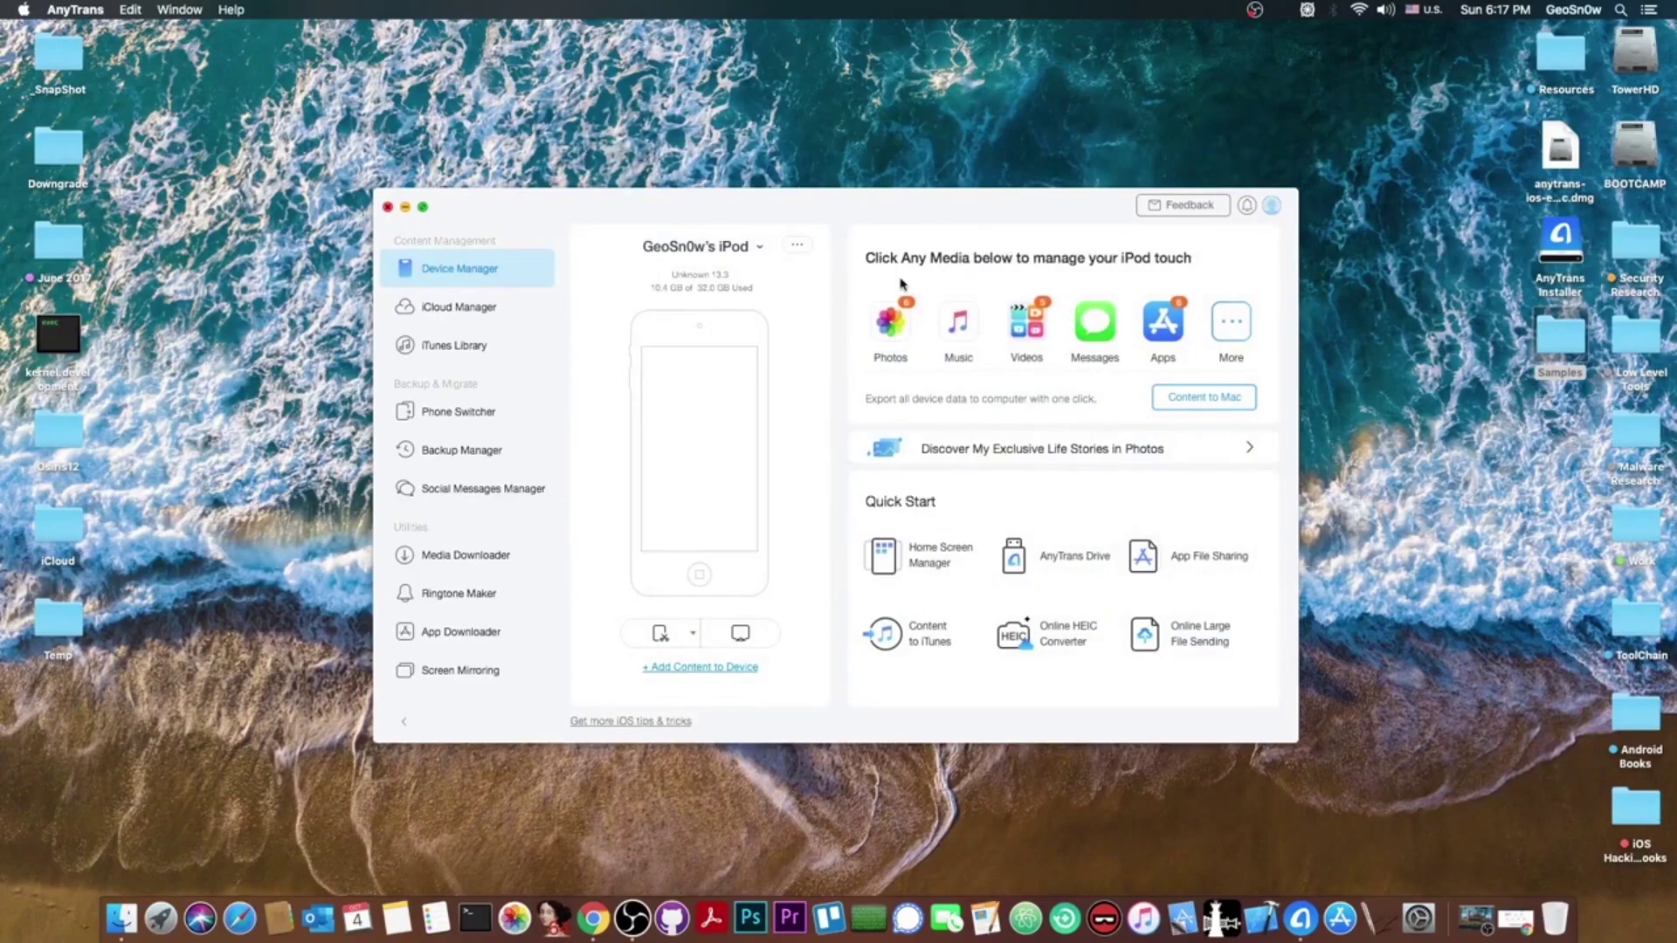
# Browse the iPod's photos, selecting the 2020/09/16 sunset and opening the From AnyTrans album
pyautogui.click(1233, 321)
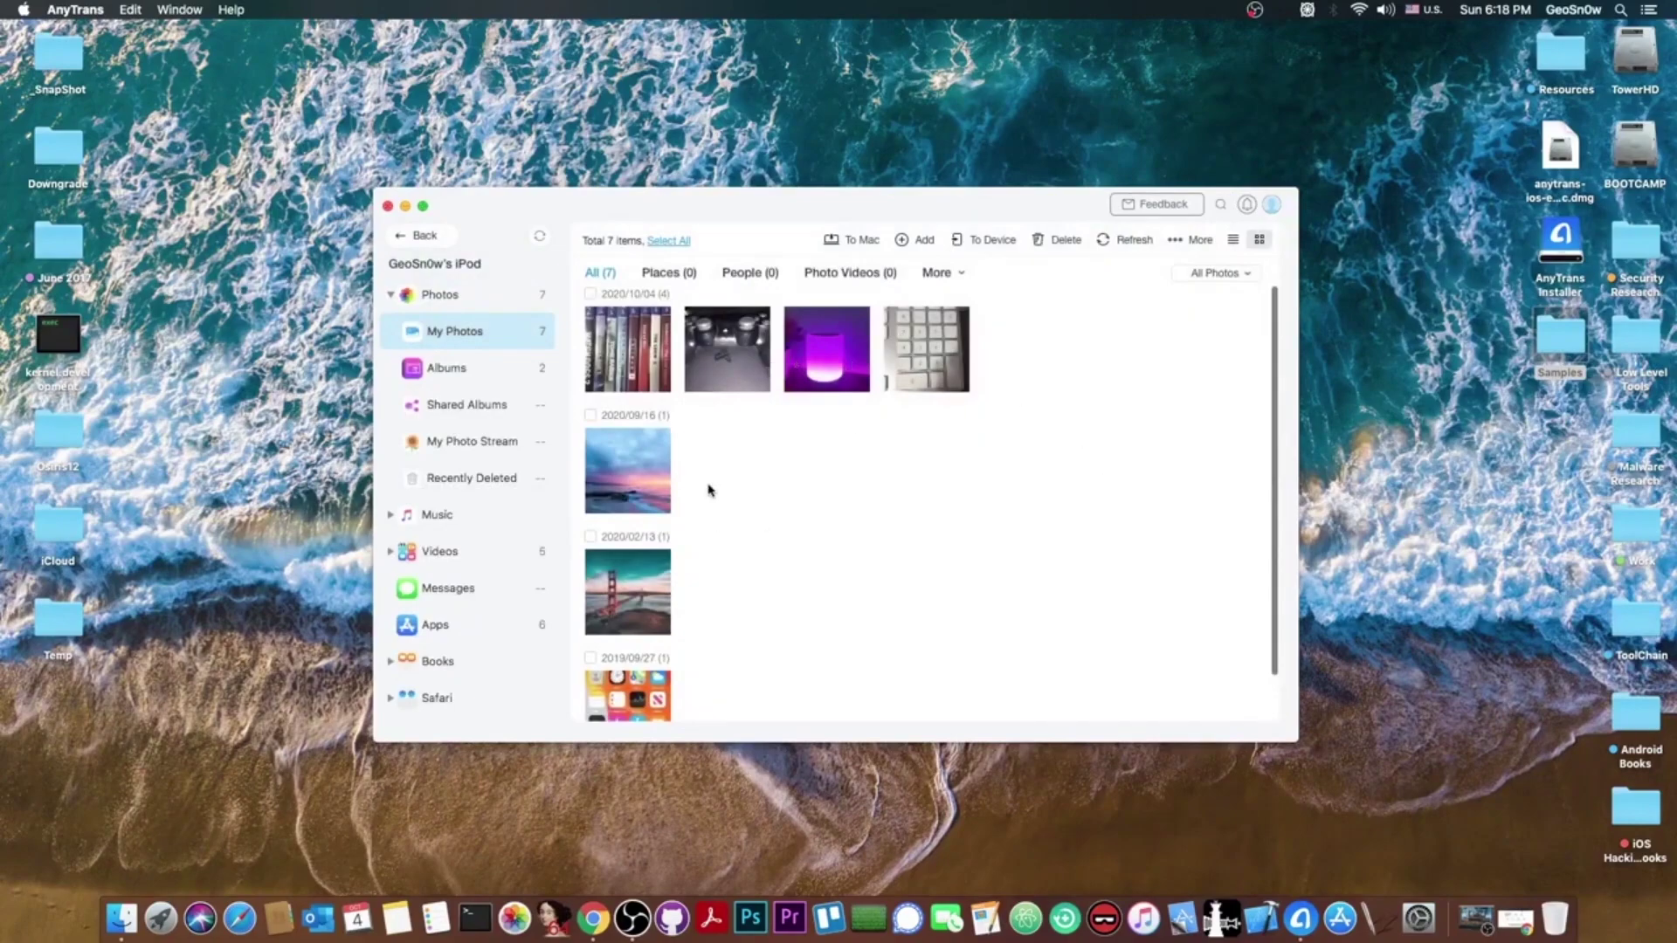
pyautogui.click(651, 506)
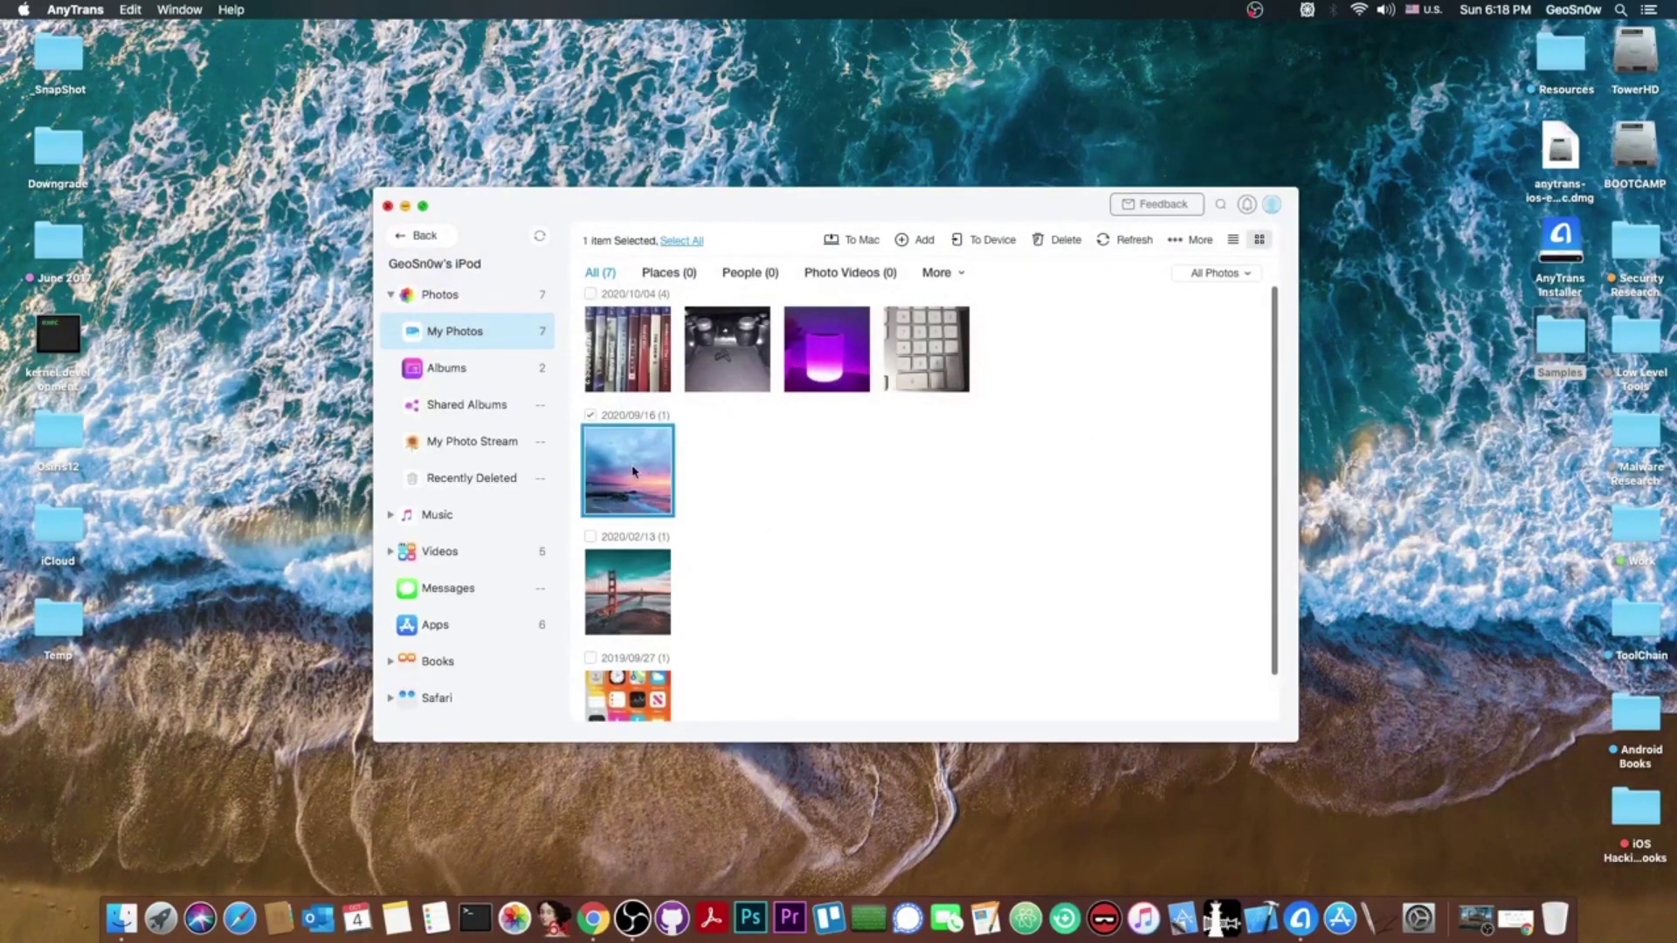
pyautogui.click(491, 376)
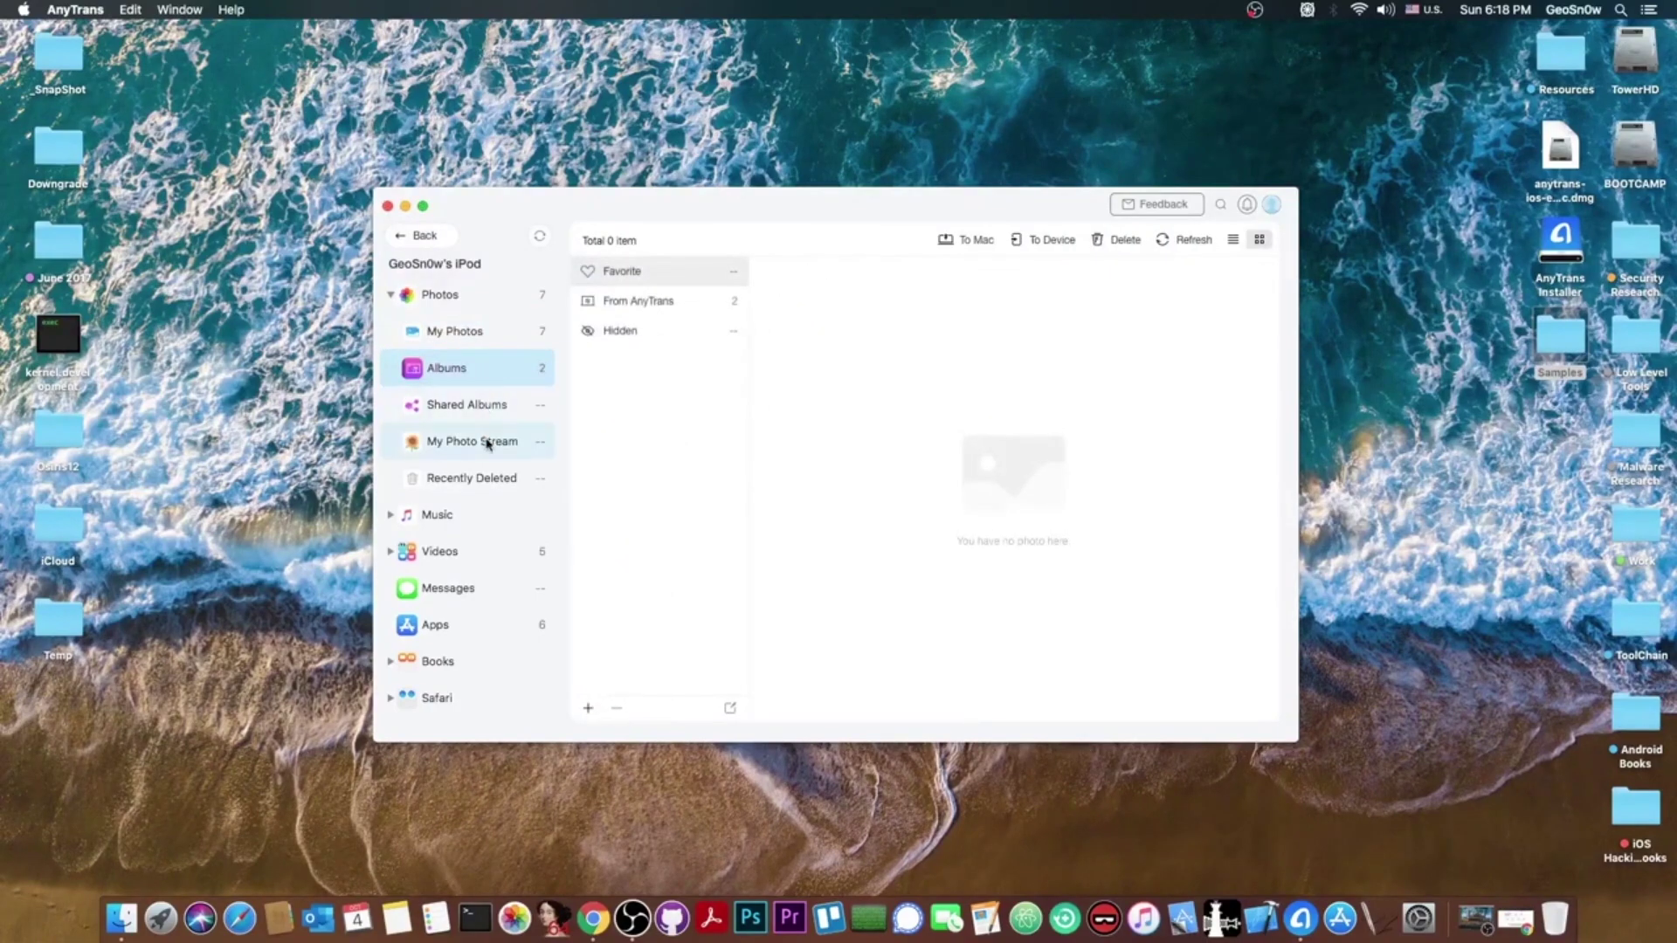
pyautogui.click(671, 305)
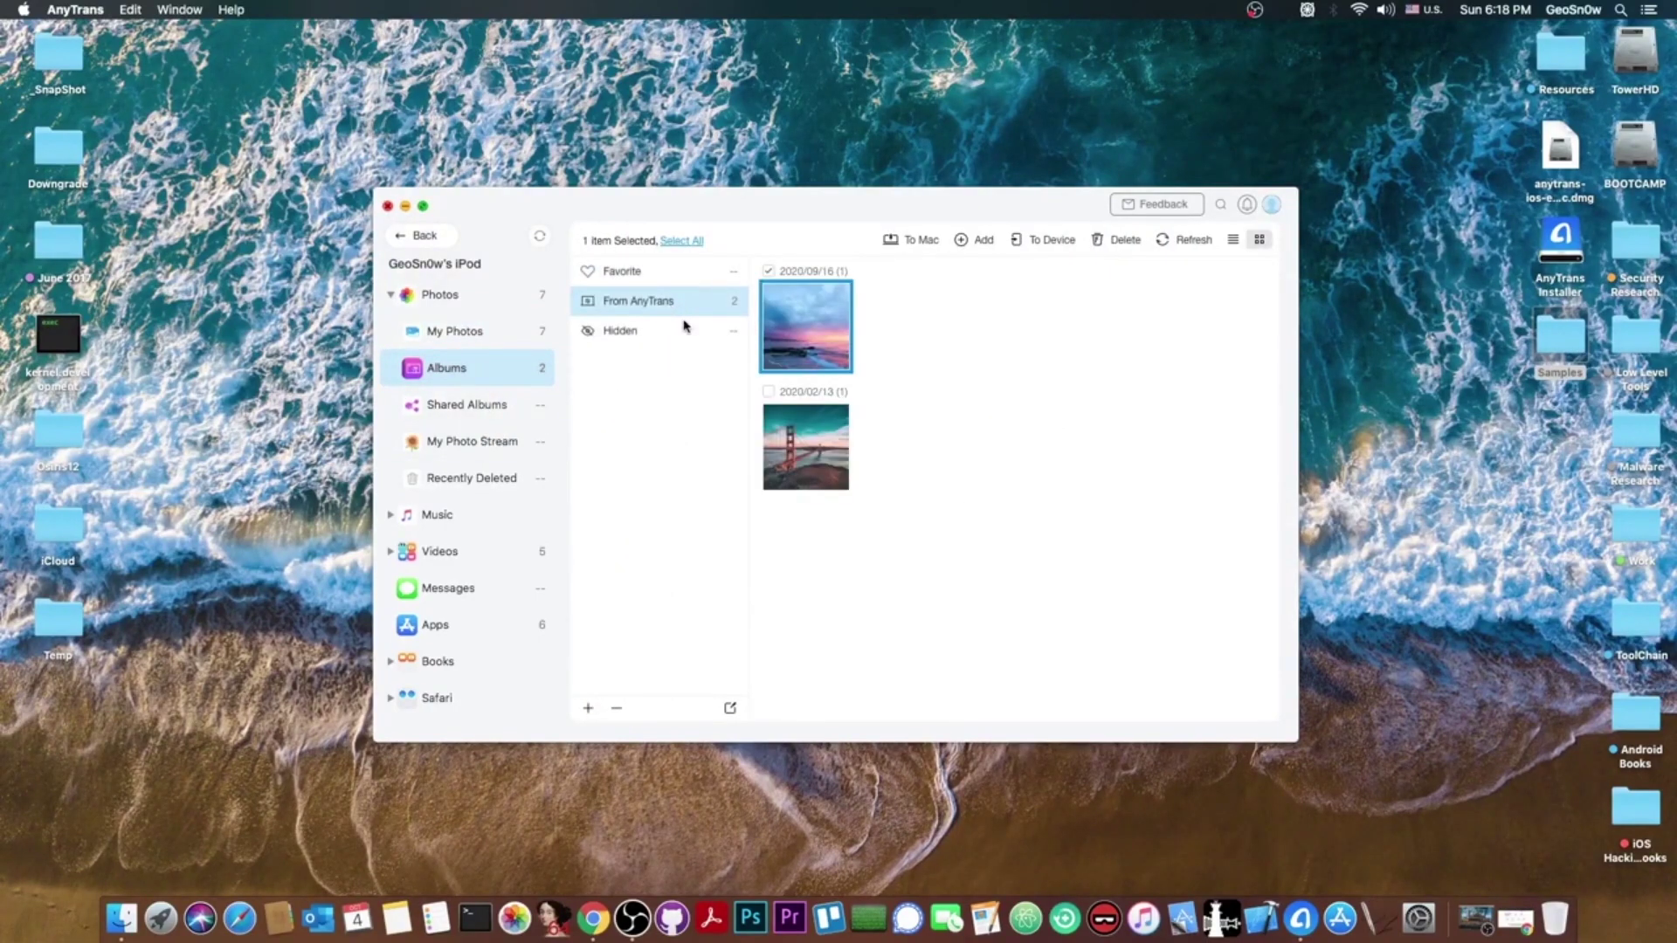
# View the Movies and Home Video collections, then show the iPod's six installed apps
pyautogui.click(477, 563)
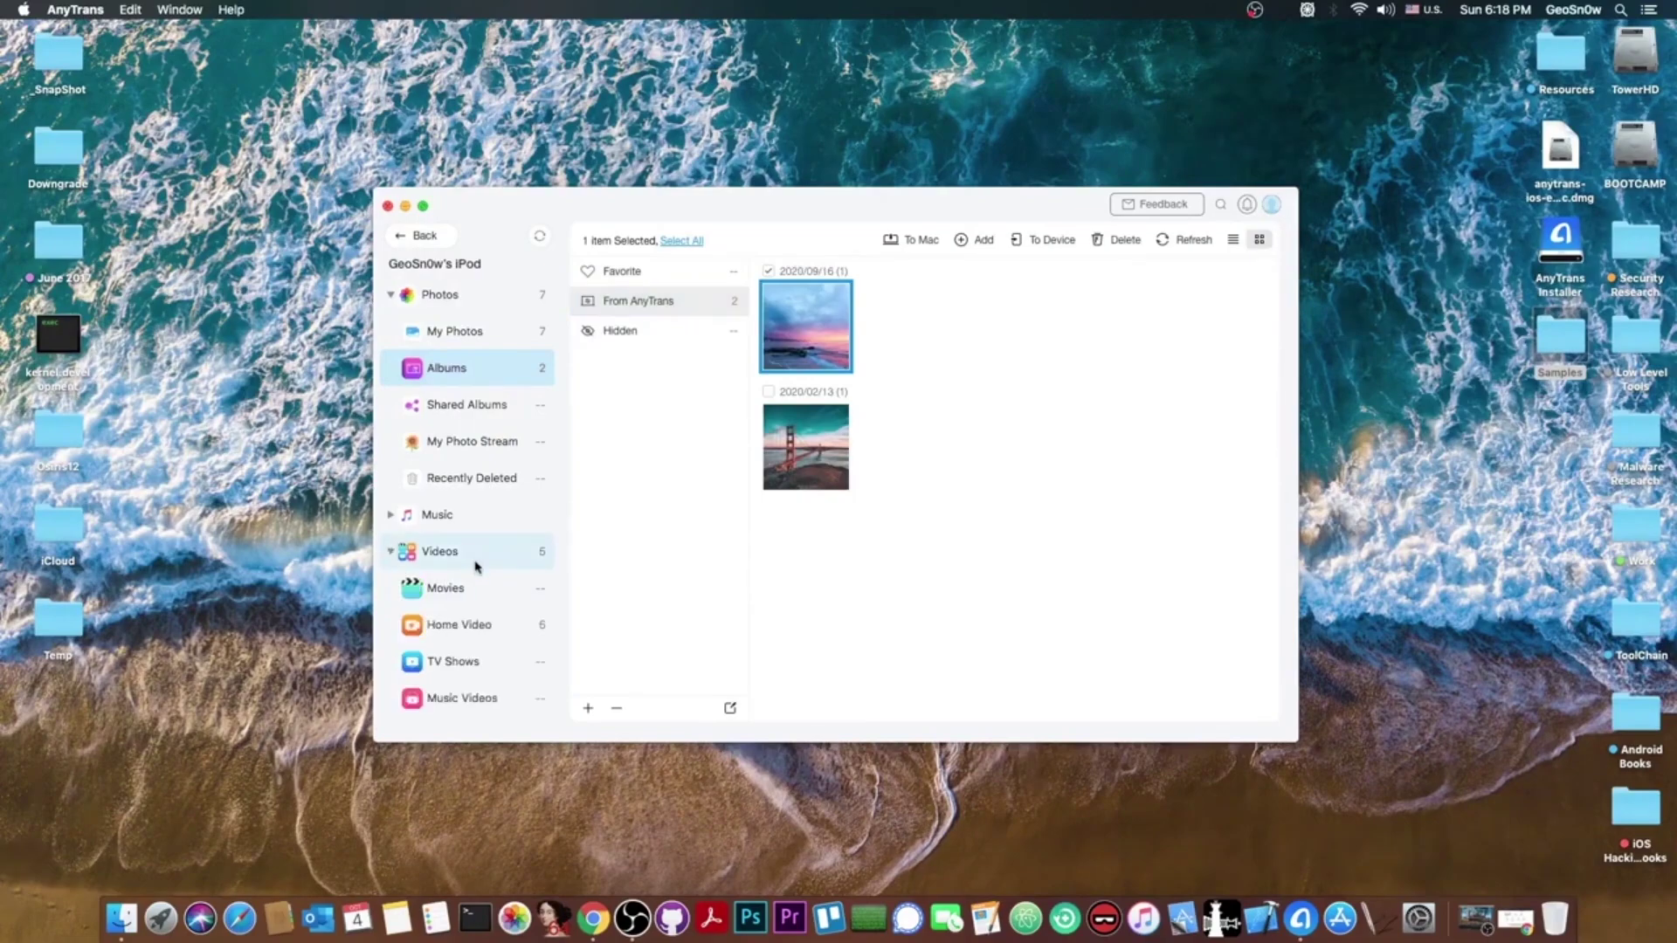
pyautogui.click(468, 588)
pyautogui.click(533, 625)
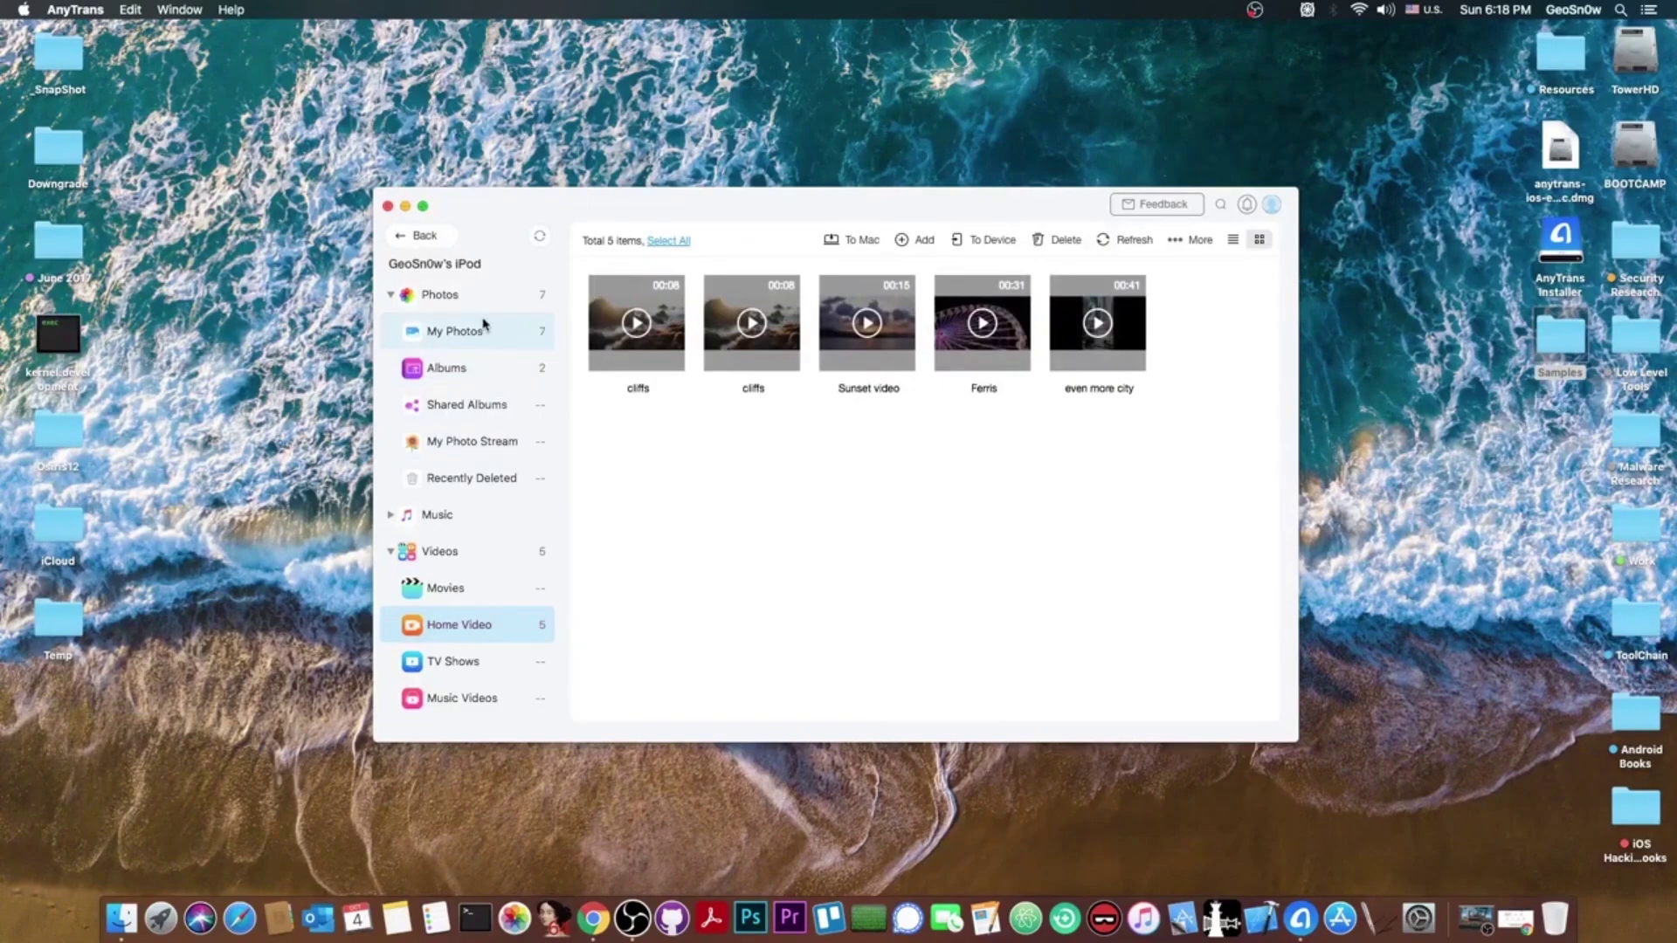
pyautogui.click(487, 516)
pyautogui.scroll(-5, 471, 524)
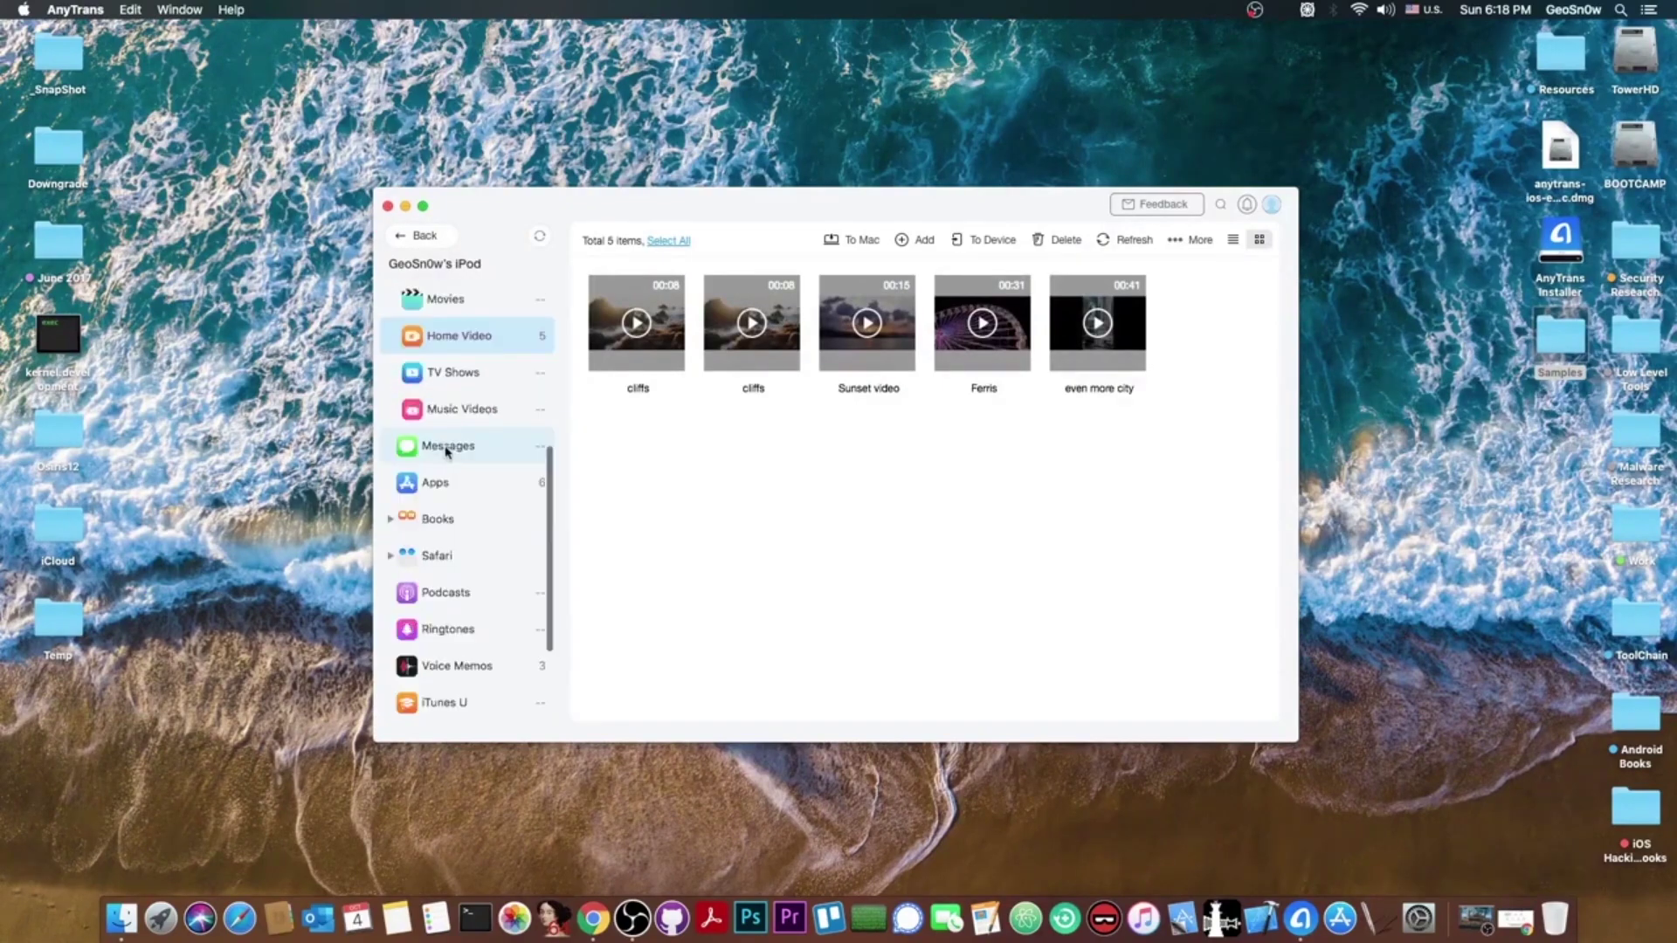
pyautogui.click(435, 482)
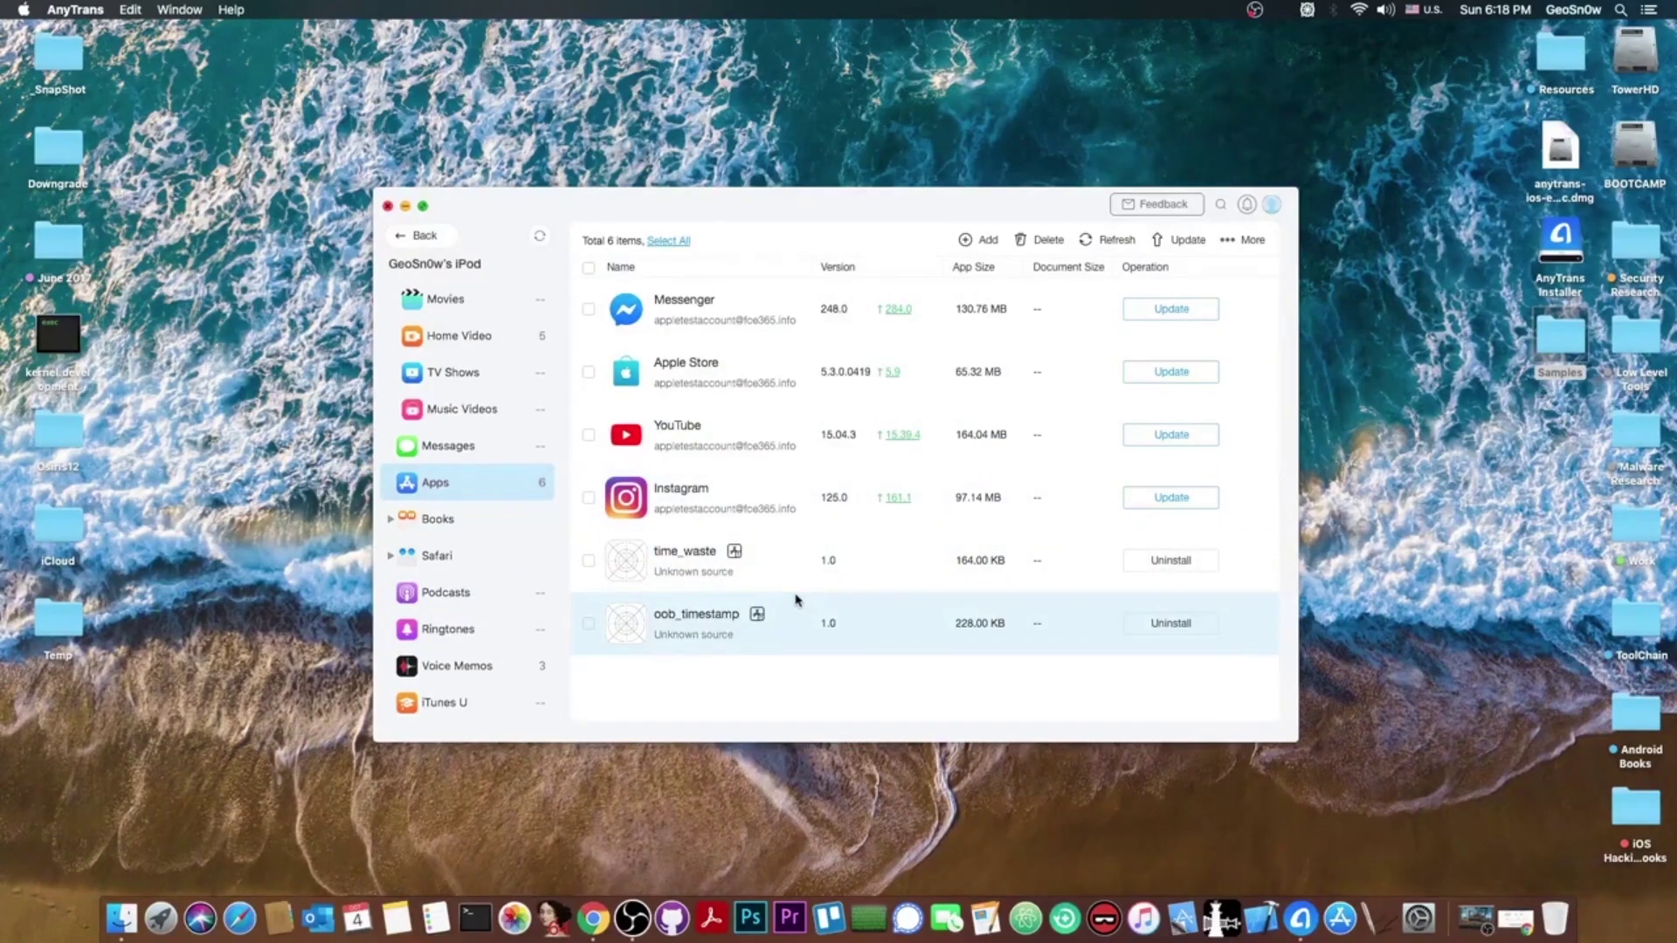
# Uninstall the oob_timestamp and time_waste apps from the iPod
pyautogui.click(1176, 637)
pyautogui.click(969, 277)
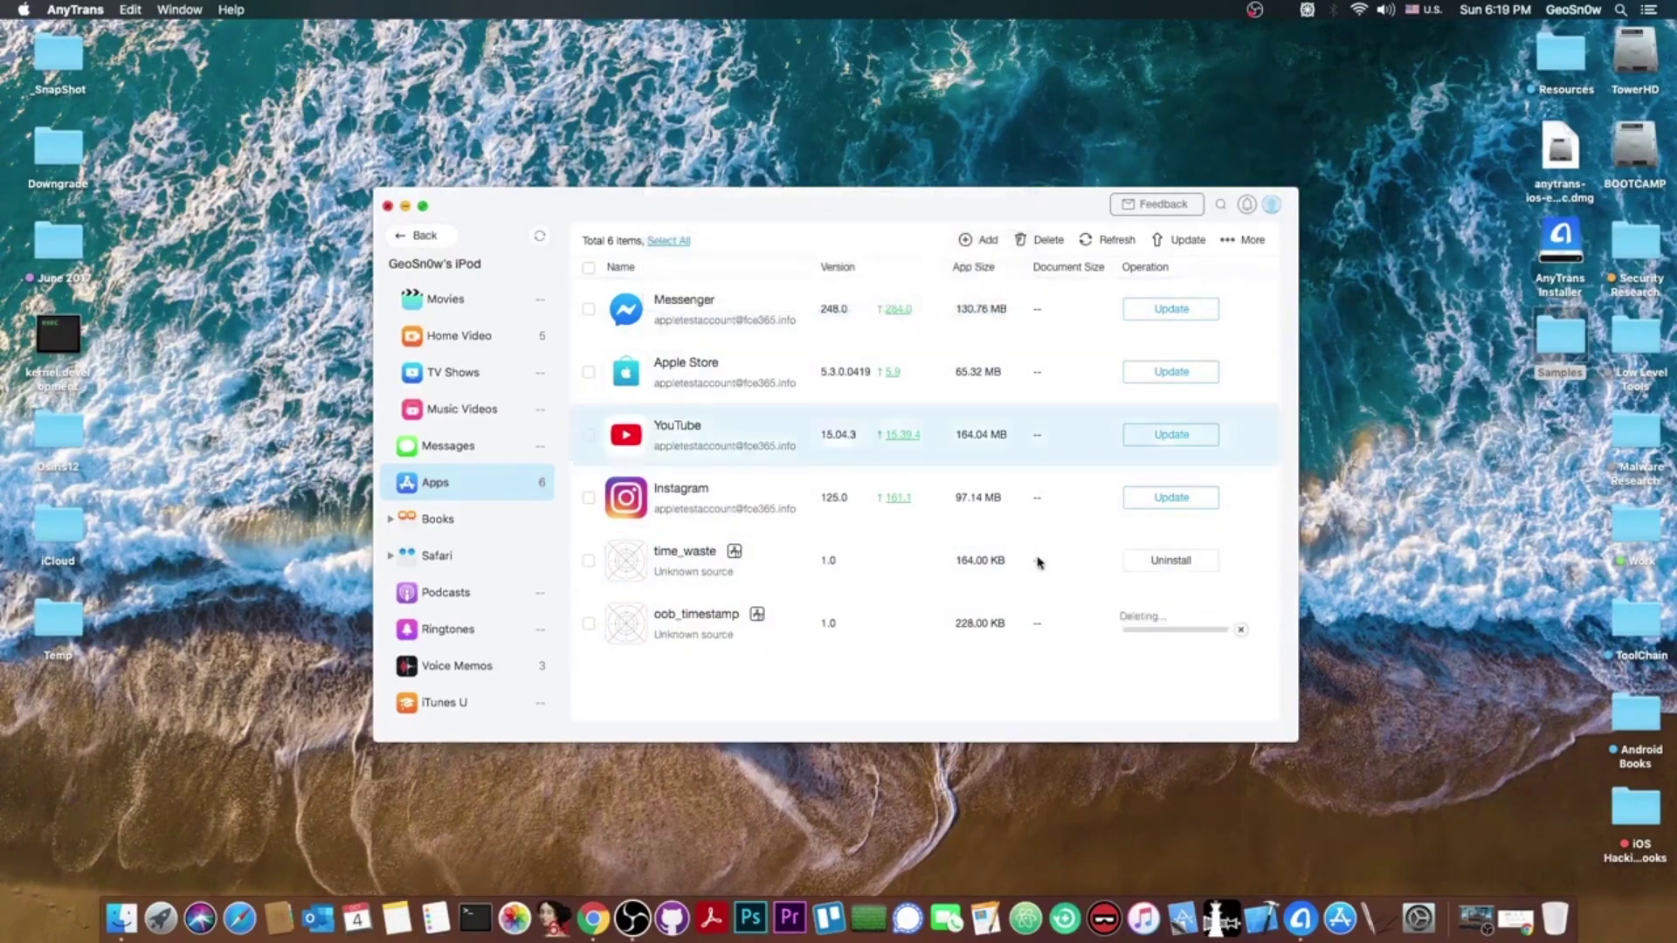
pyautogui.click(1179, 563)
pyautogui.click(968, 280)
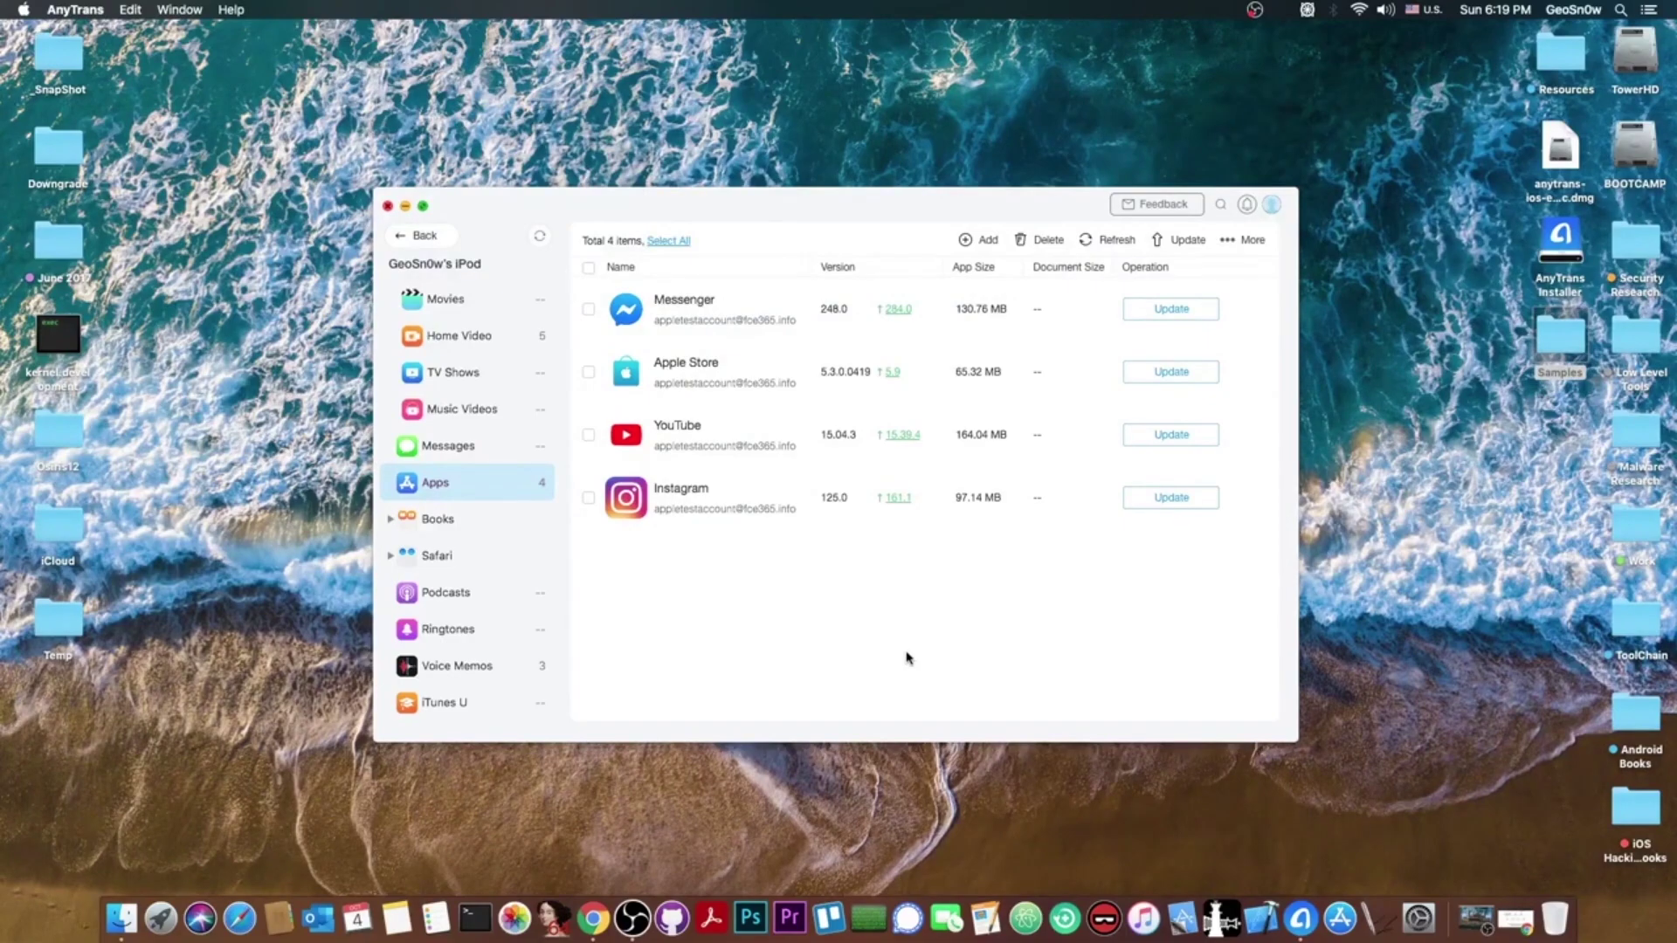
# Try updating Messenger, then cancel the iCloud sign-in prompt
pyautogui.click(590, 313)
pyautogui.click(1170, 243)
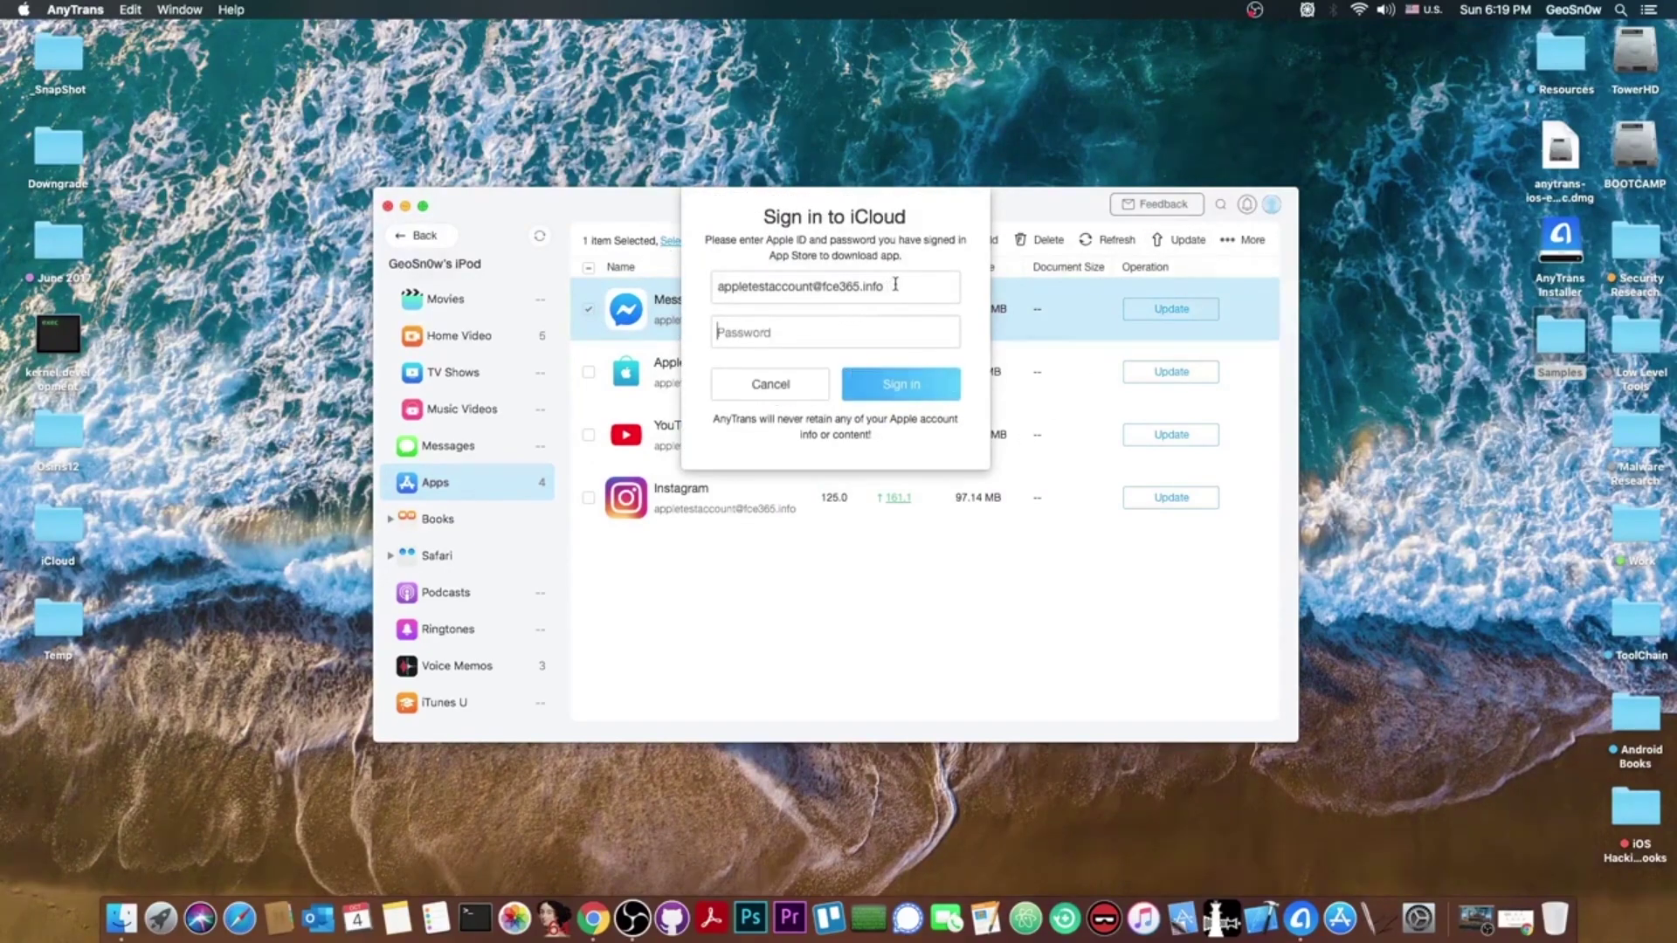
pyautogui.moveTo(891, 284); pyautogui.dragTo(694, 272)
pyautogui.click(797, 381)
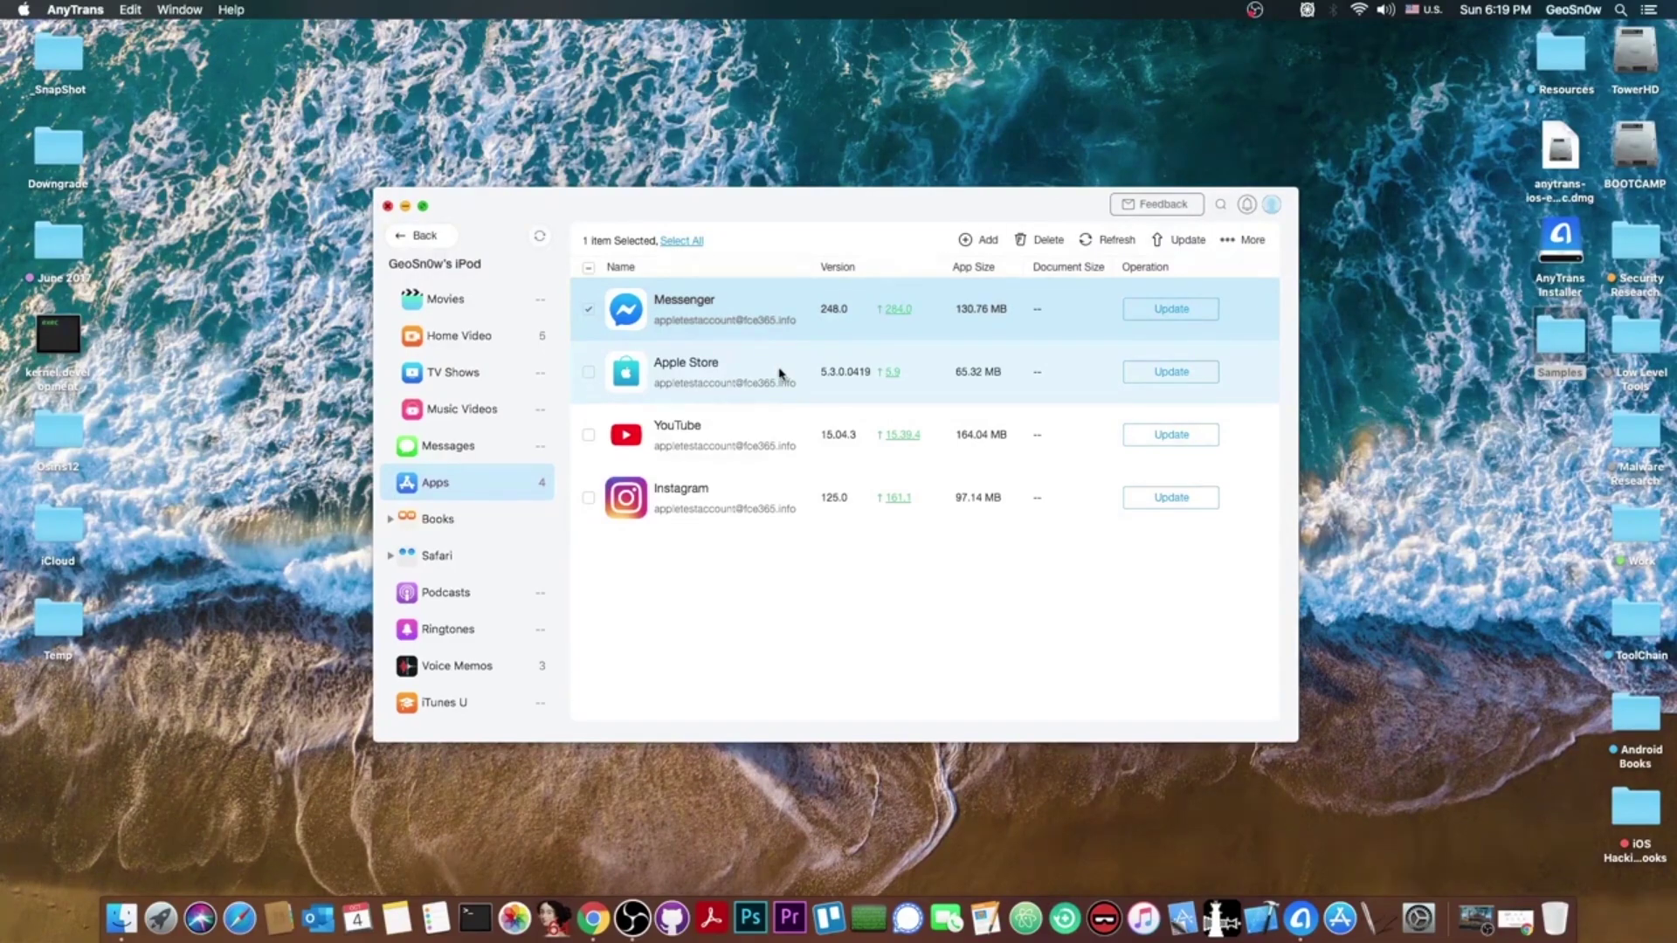
# View the iPod's Safari bookmarks and three voice memos, then reopen the Photos category
pyautogui.click(461, 564)
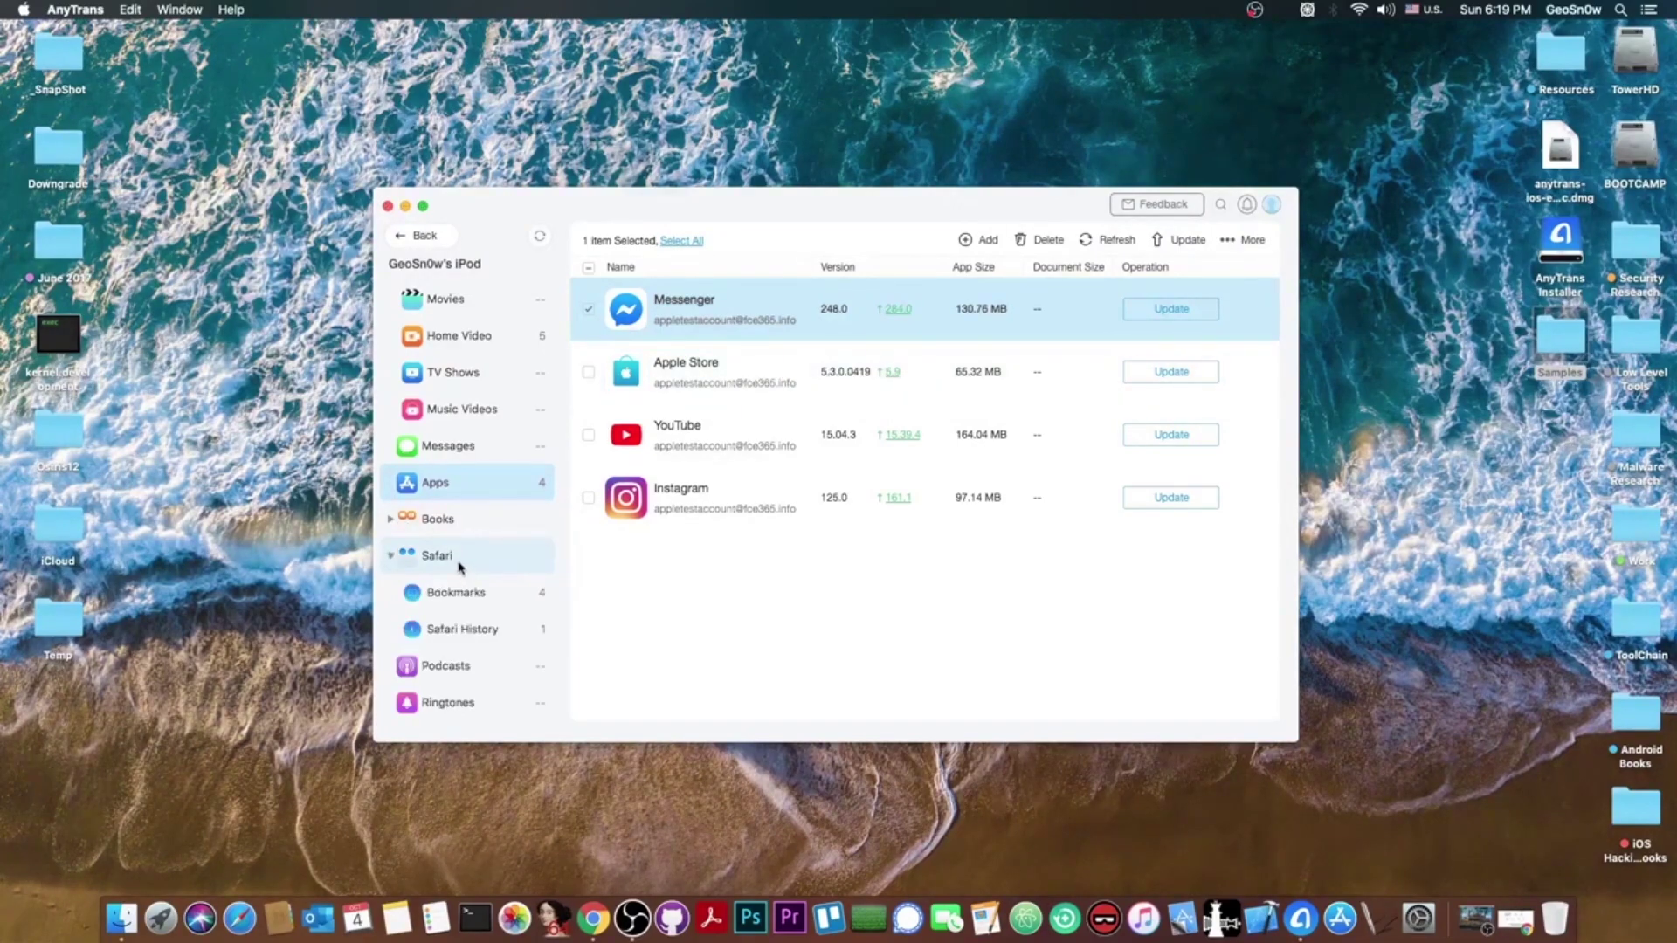
pyautogui.click(476, 604)
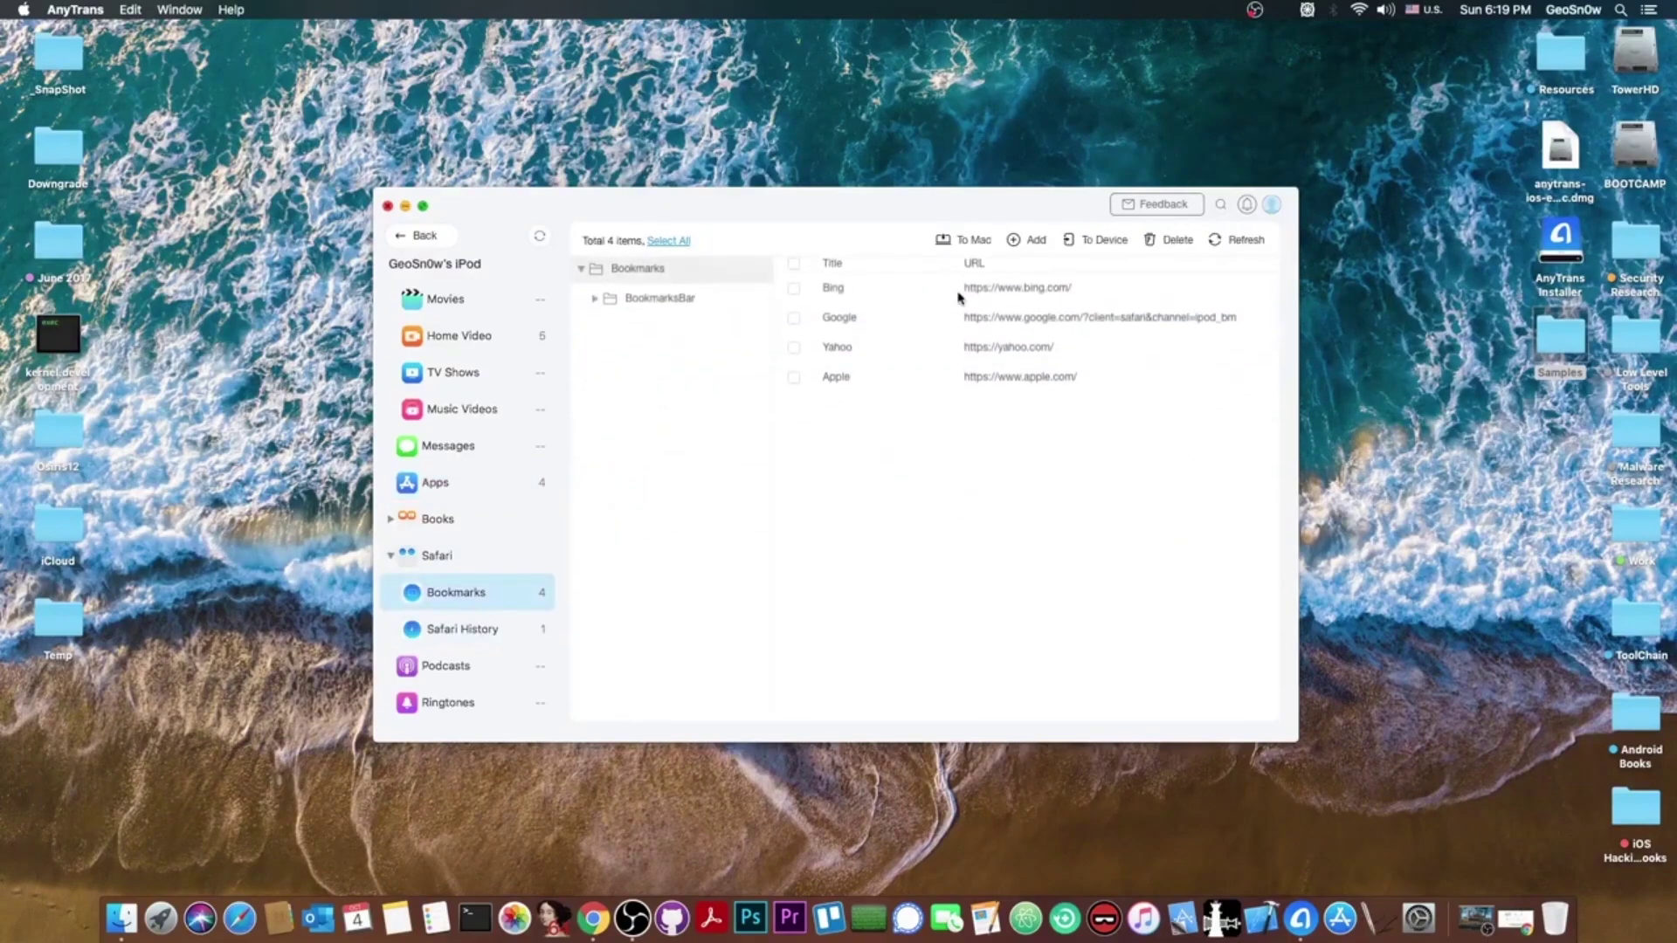
pyautogui.scroll(-2, 516, 643)
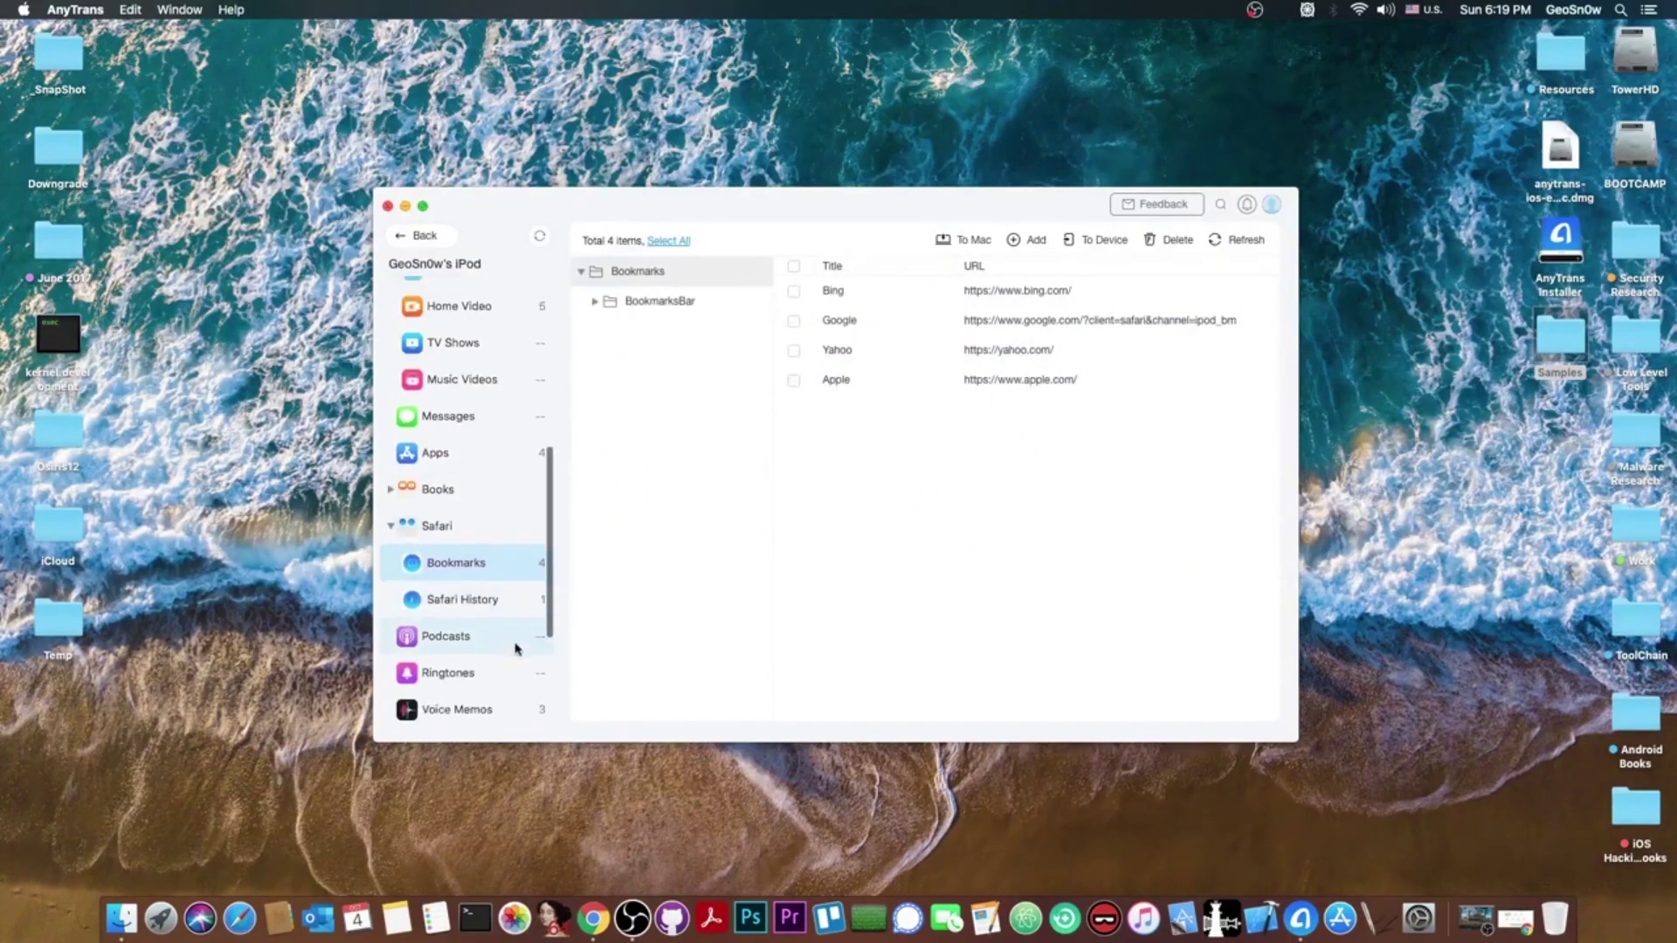
pyautogui.click(495, 710)
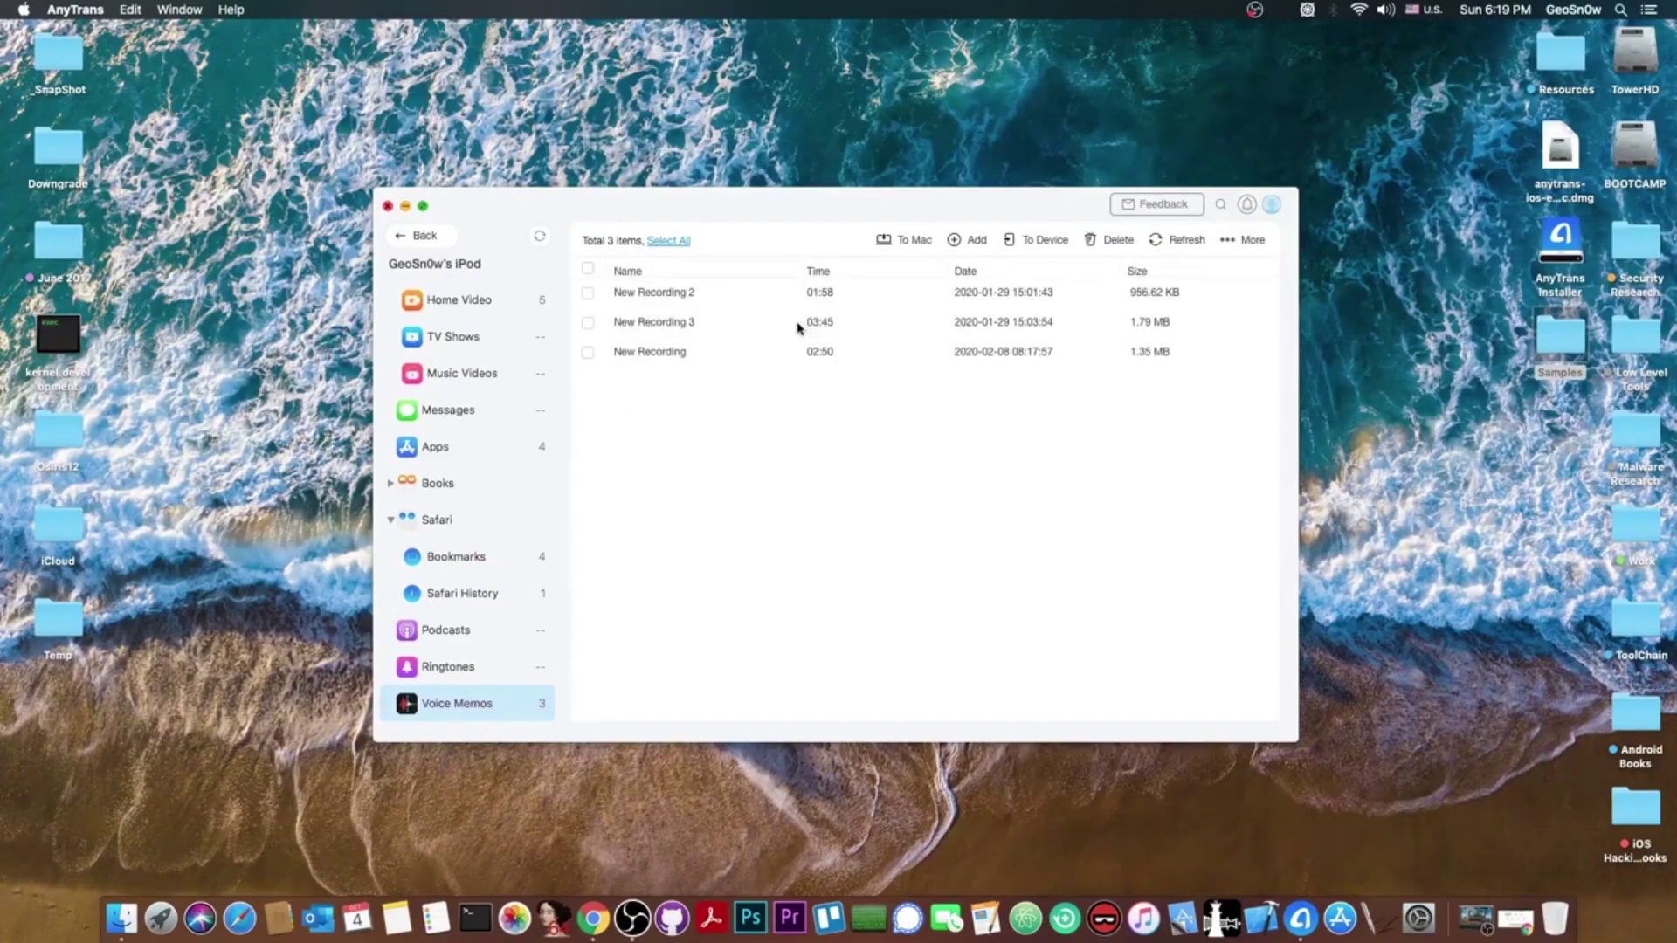
pyautogui.scroll(8, 524, 469)
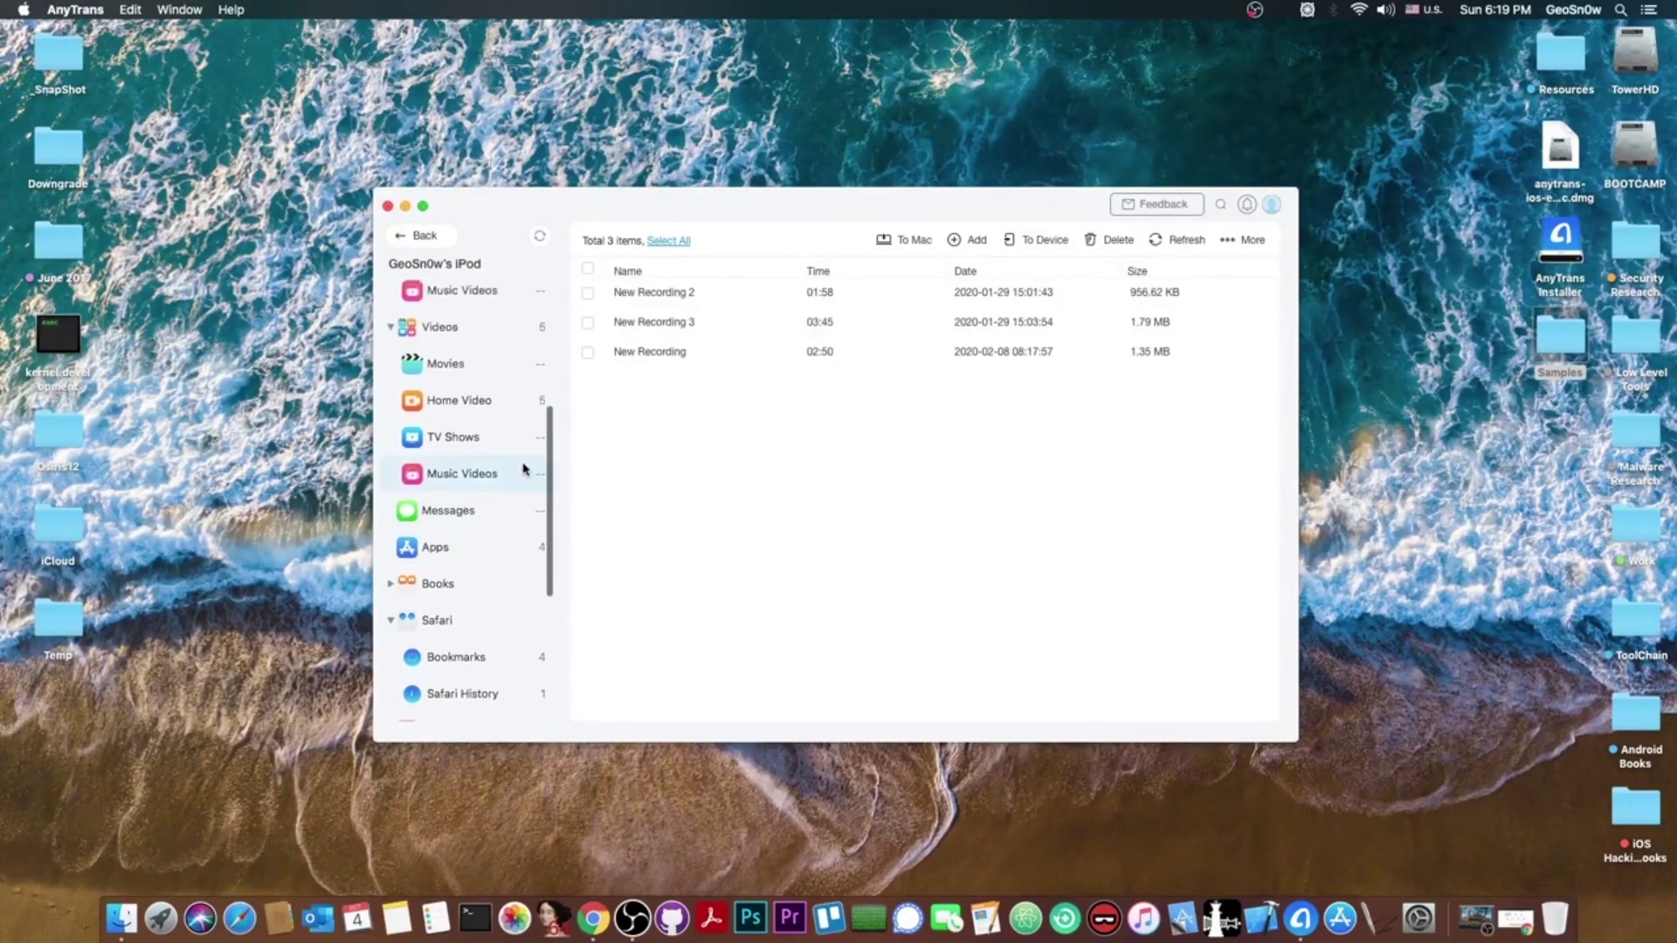
pyautogui.click(465, 294)
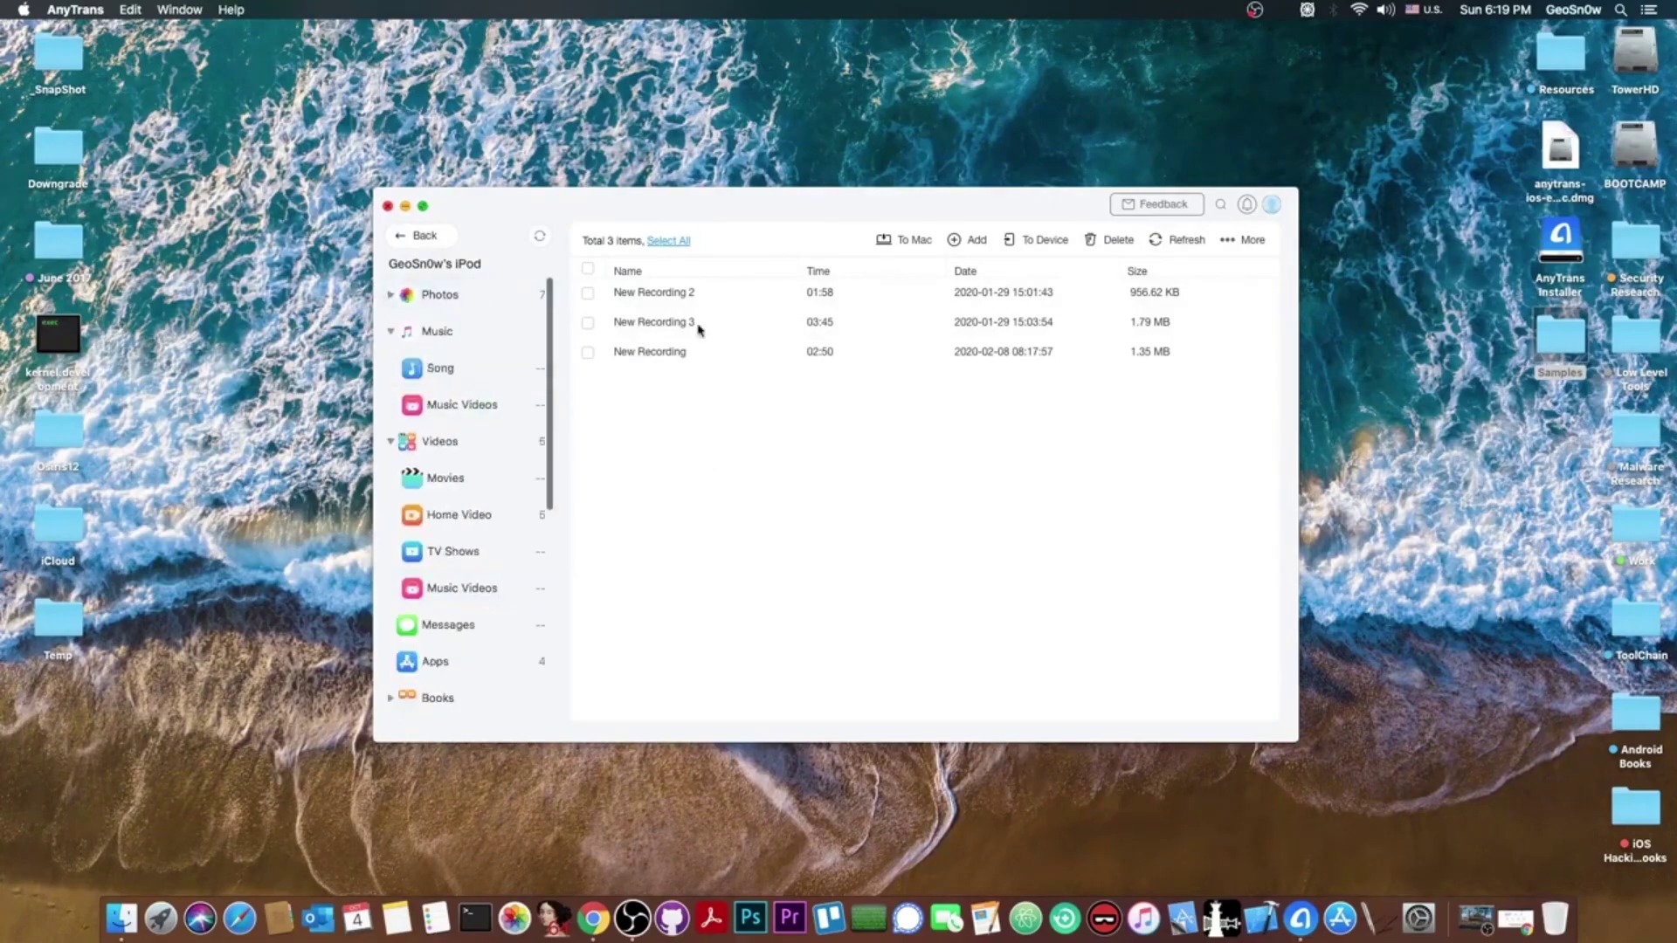
pyautogui.click(486, 293)
# Select all seven My Photos pictures, export them to the Mac, and view the exported files
pyautogui.click(433, 332)
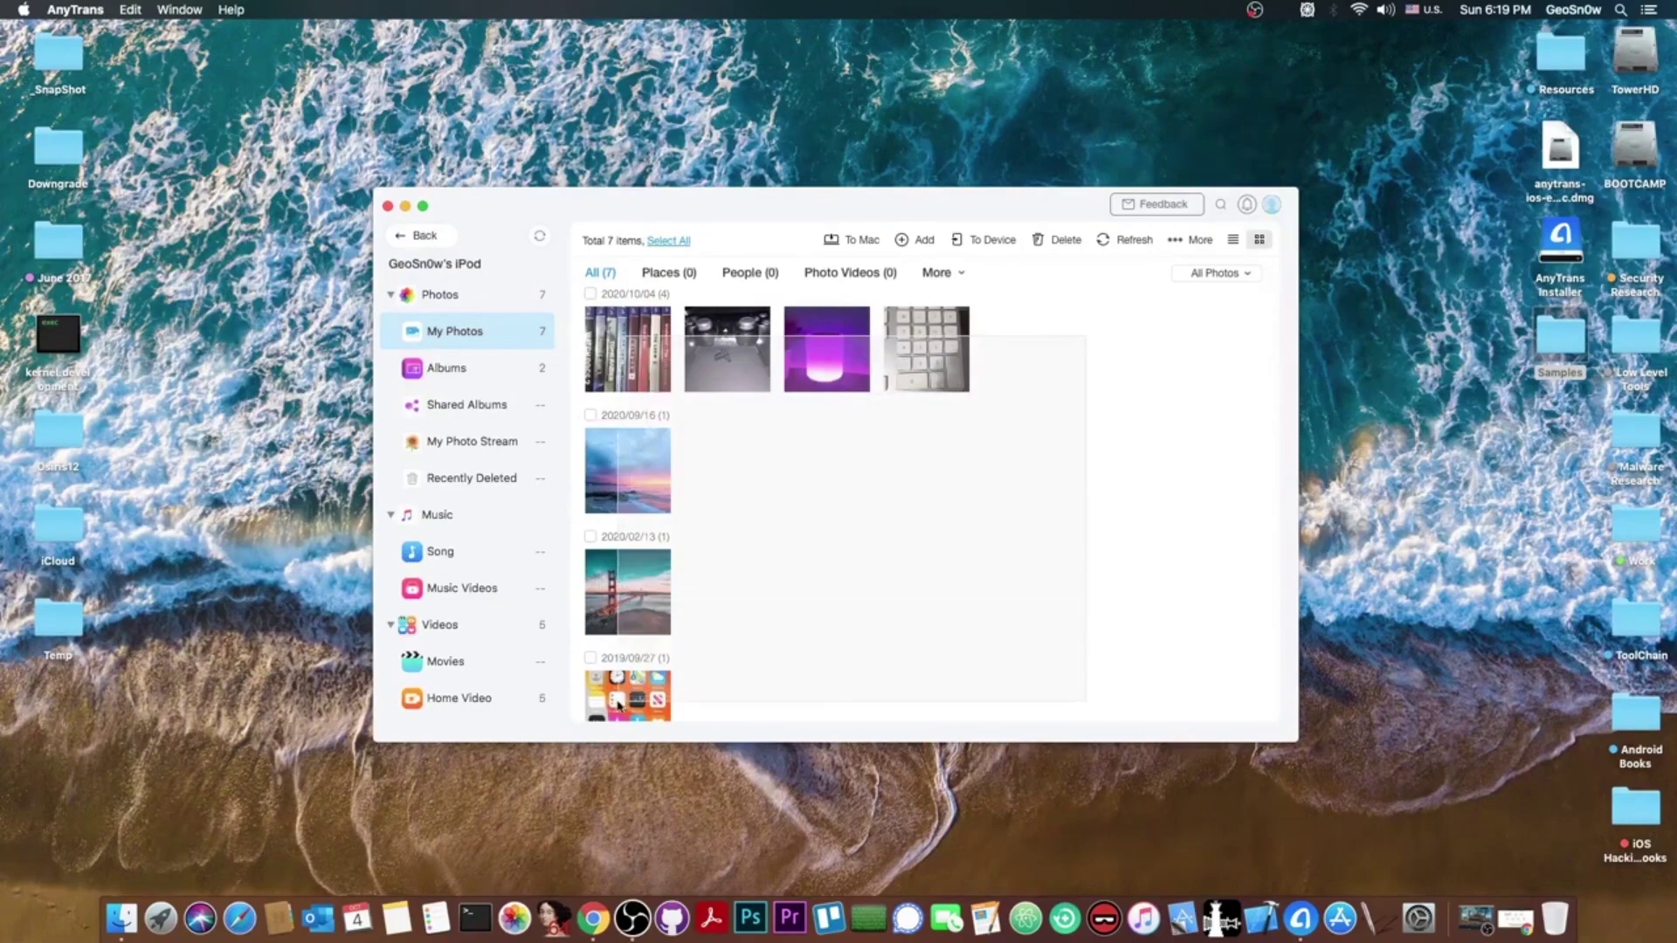
pyautogui.press('super+a')
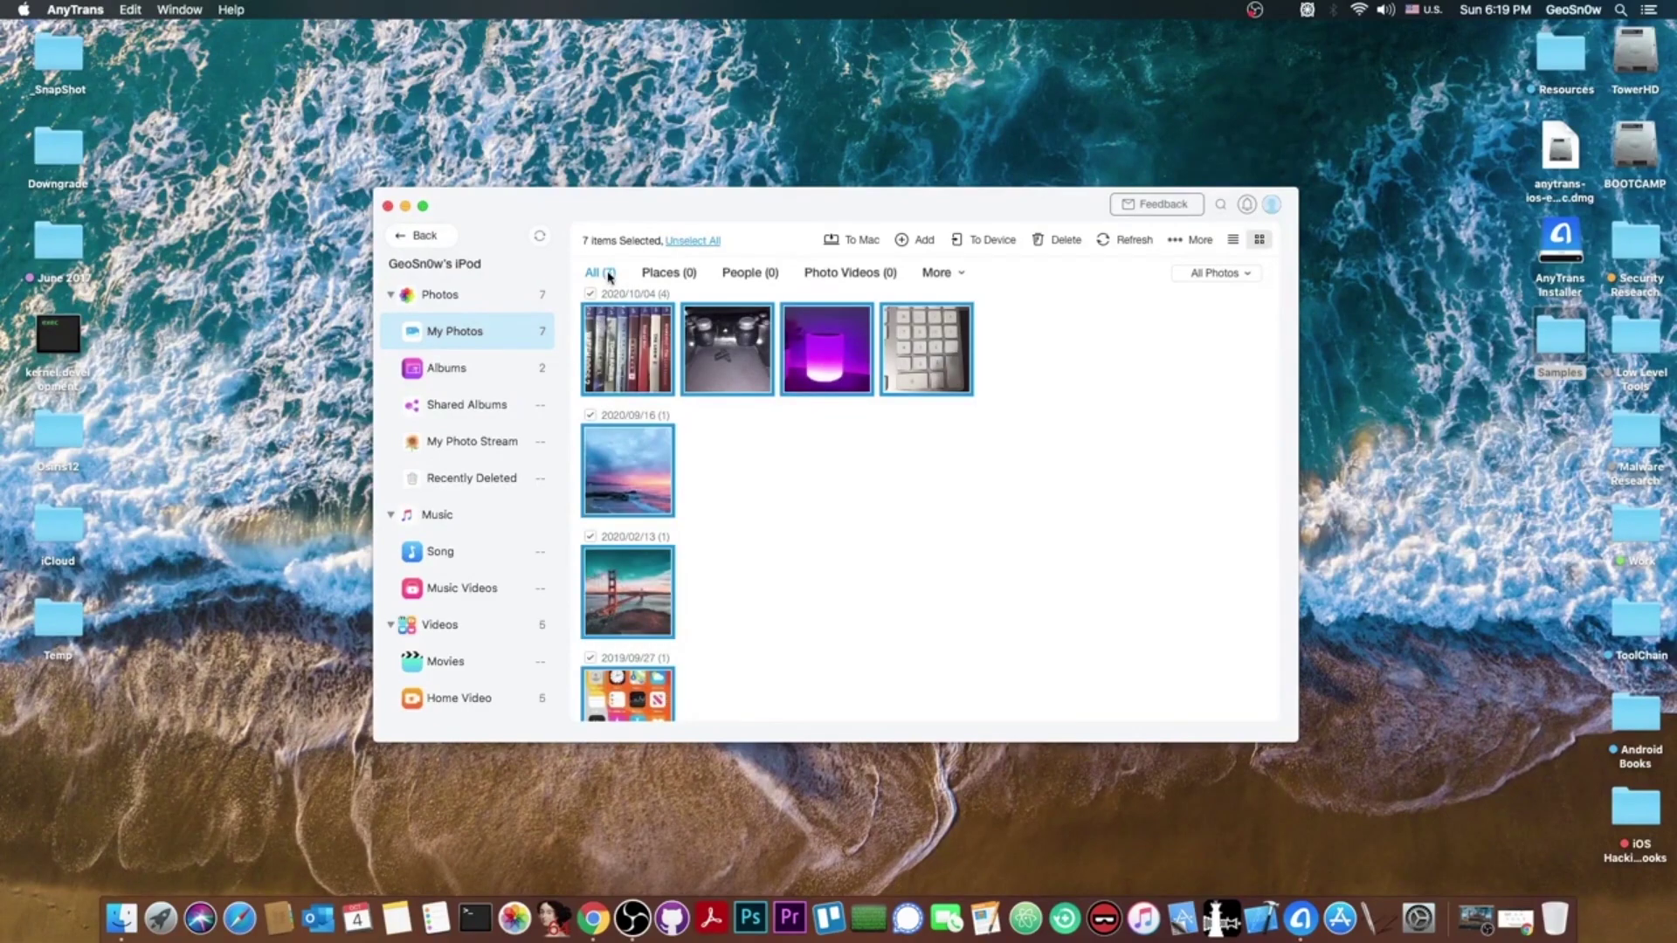
pyautogui.click(857, 247)
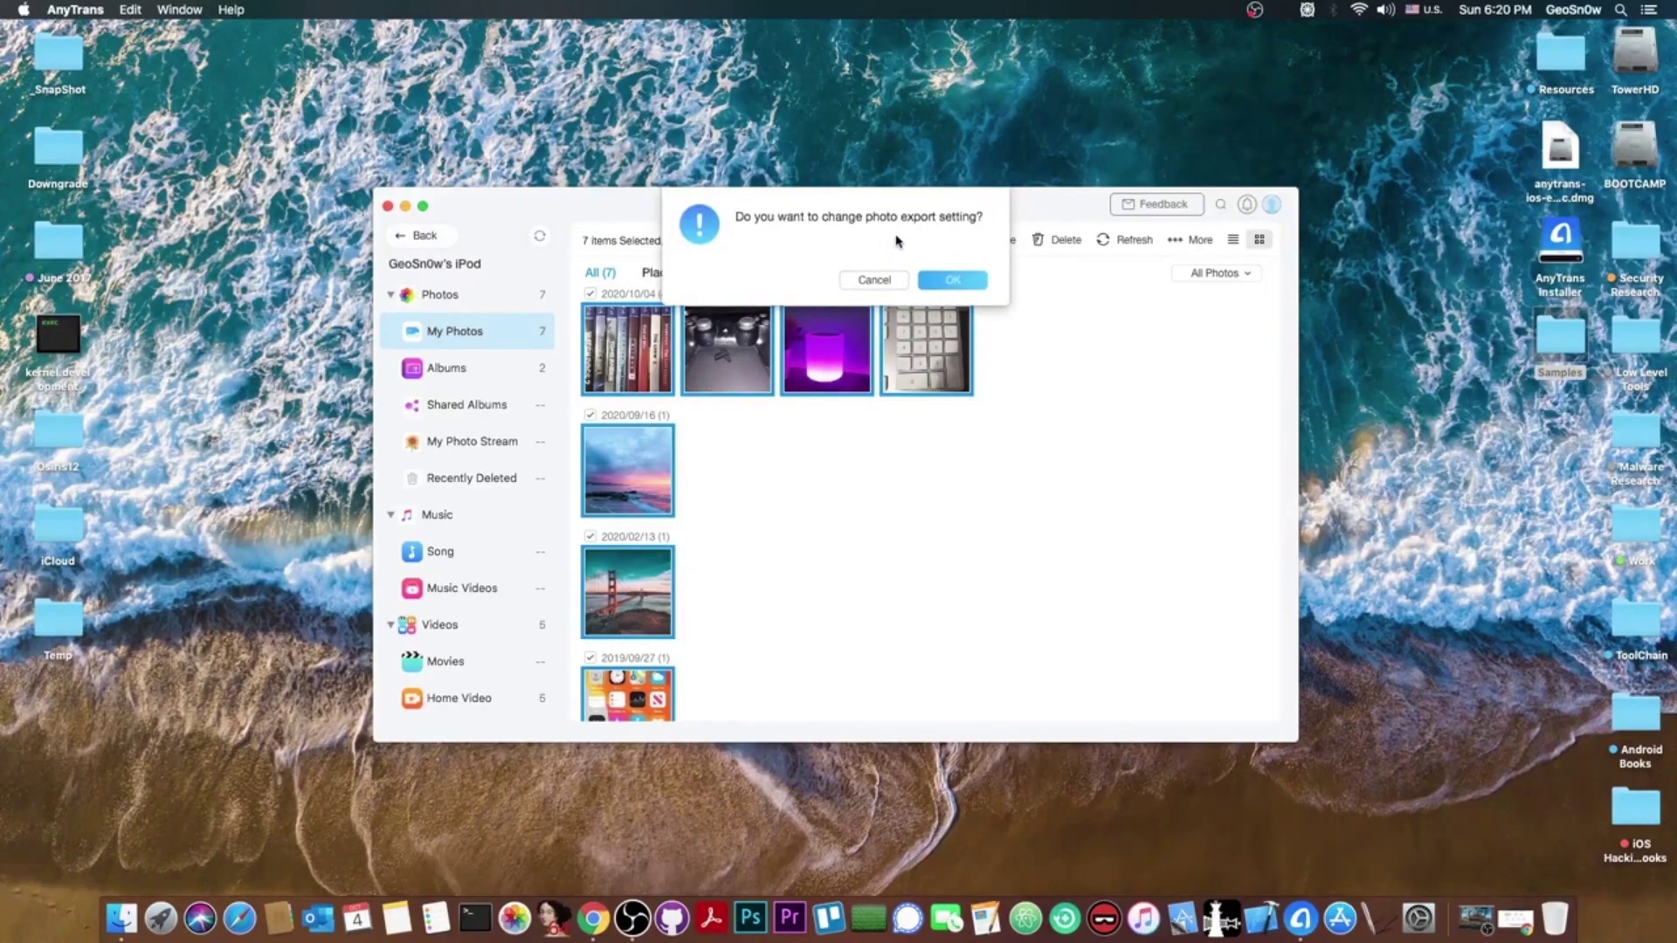
pyautogui.click(953, 281)
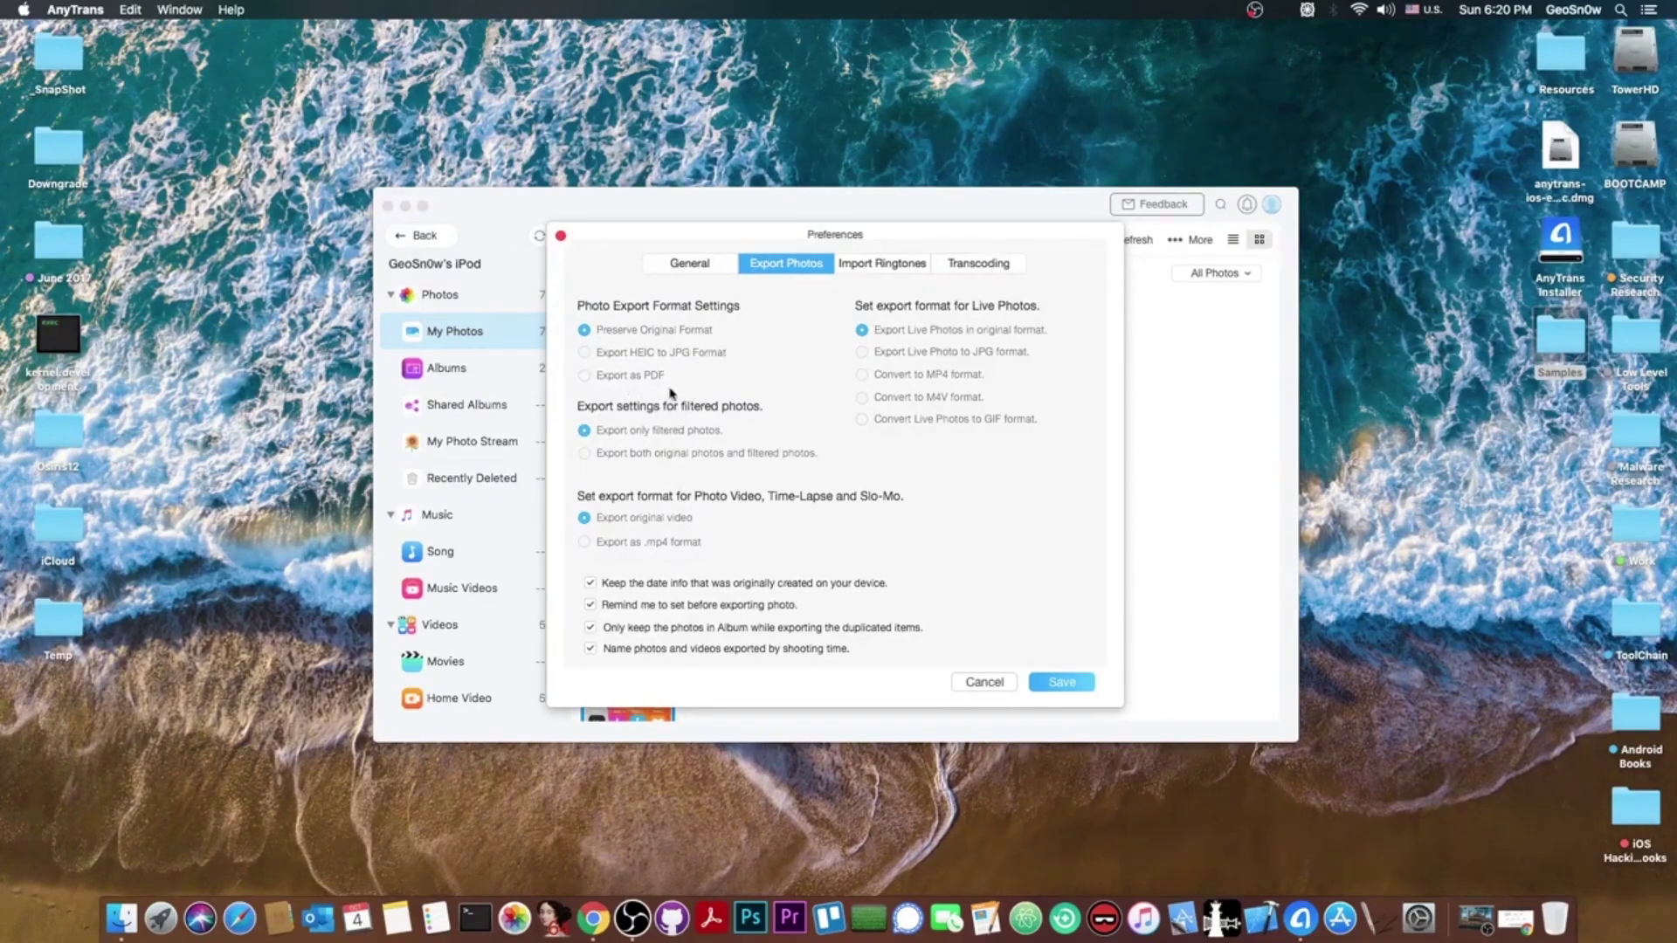
pyautogui.click(1059, 682)
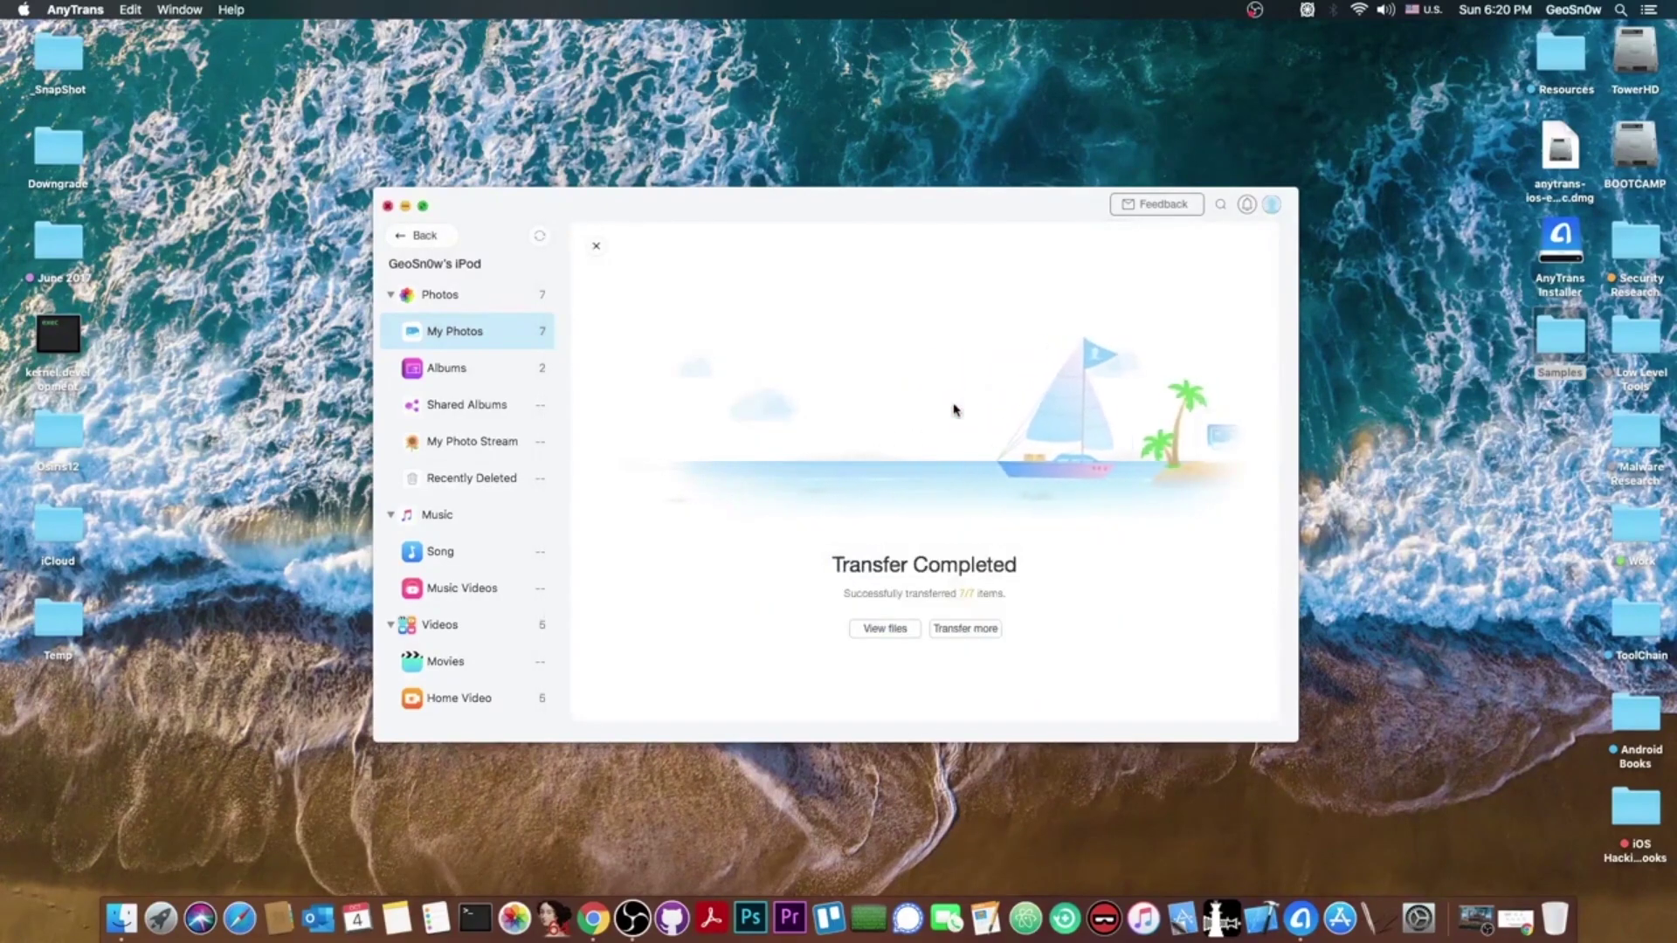
pyautogui.click(885, 629)
# Open 20201004180955.HEIC from the My Photos folder, then close and quit Preview
pyautogui.moveTo(875, 160); pyautogui.dragTo(722, 206)
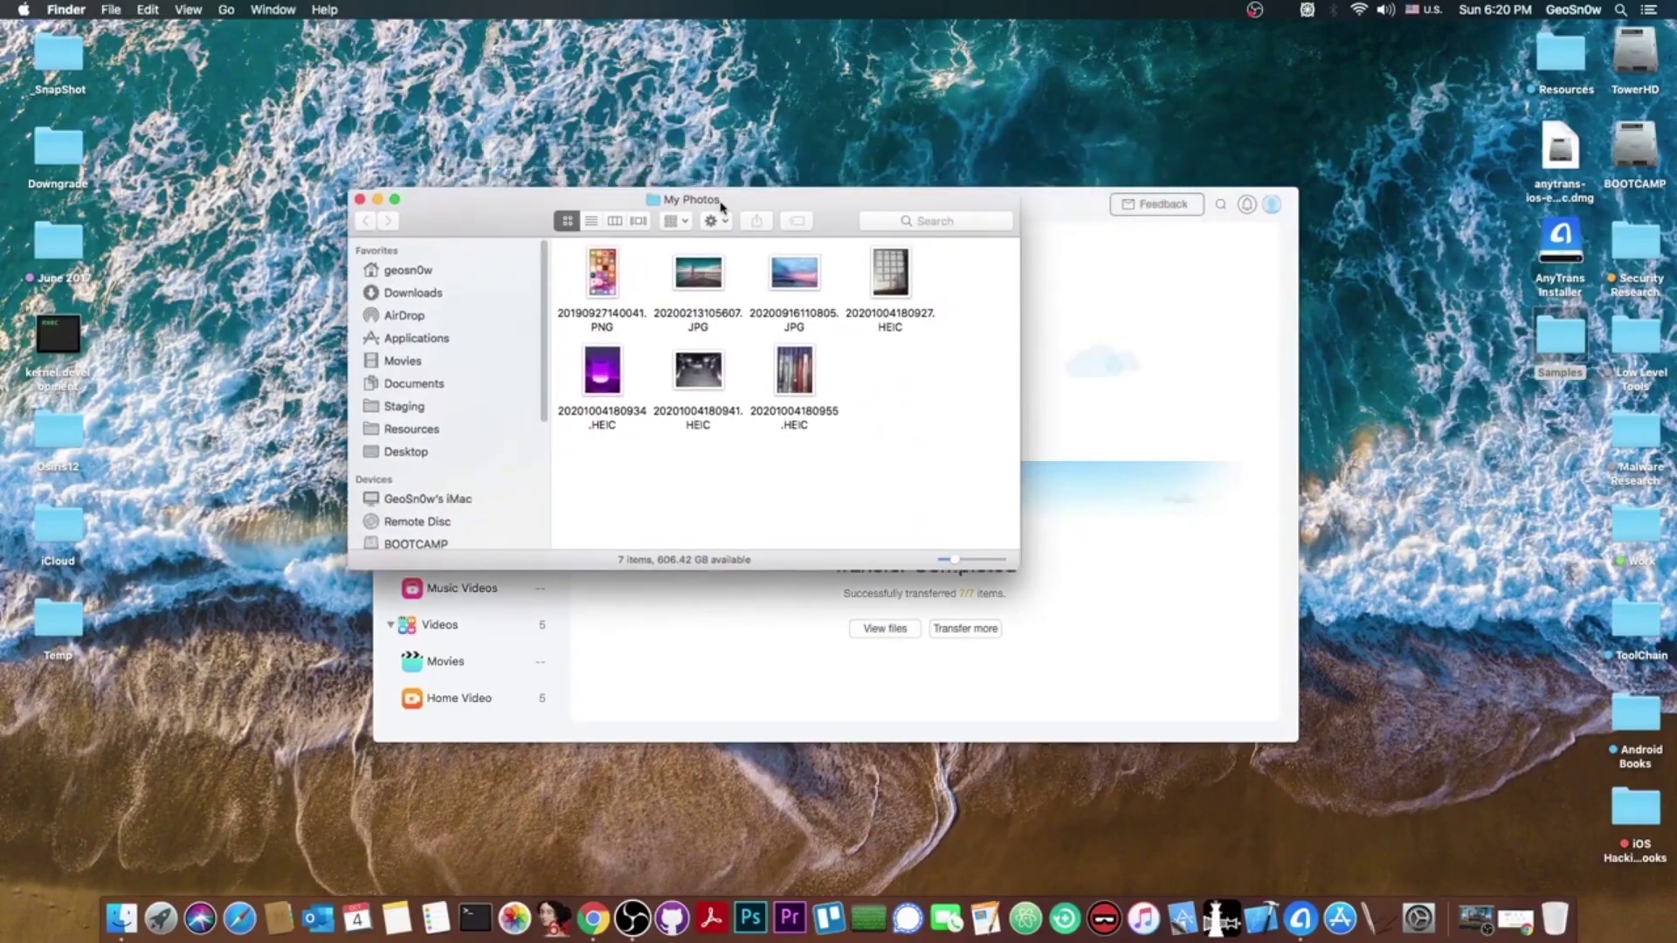
pyautogui.doubleClick(794, 371)
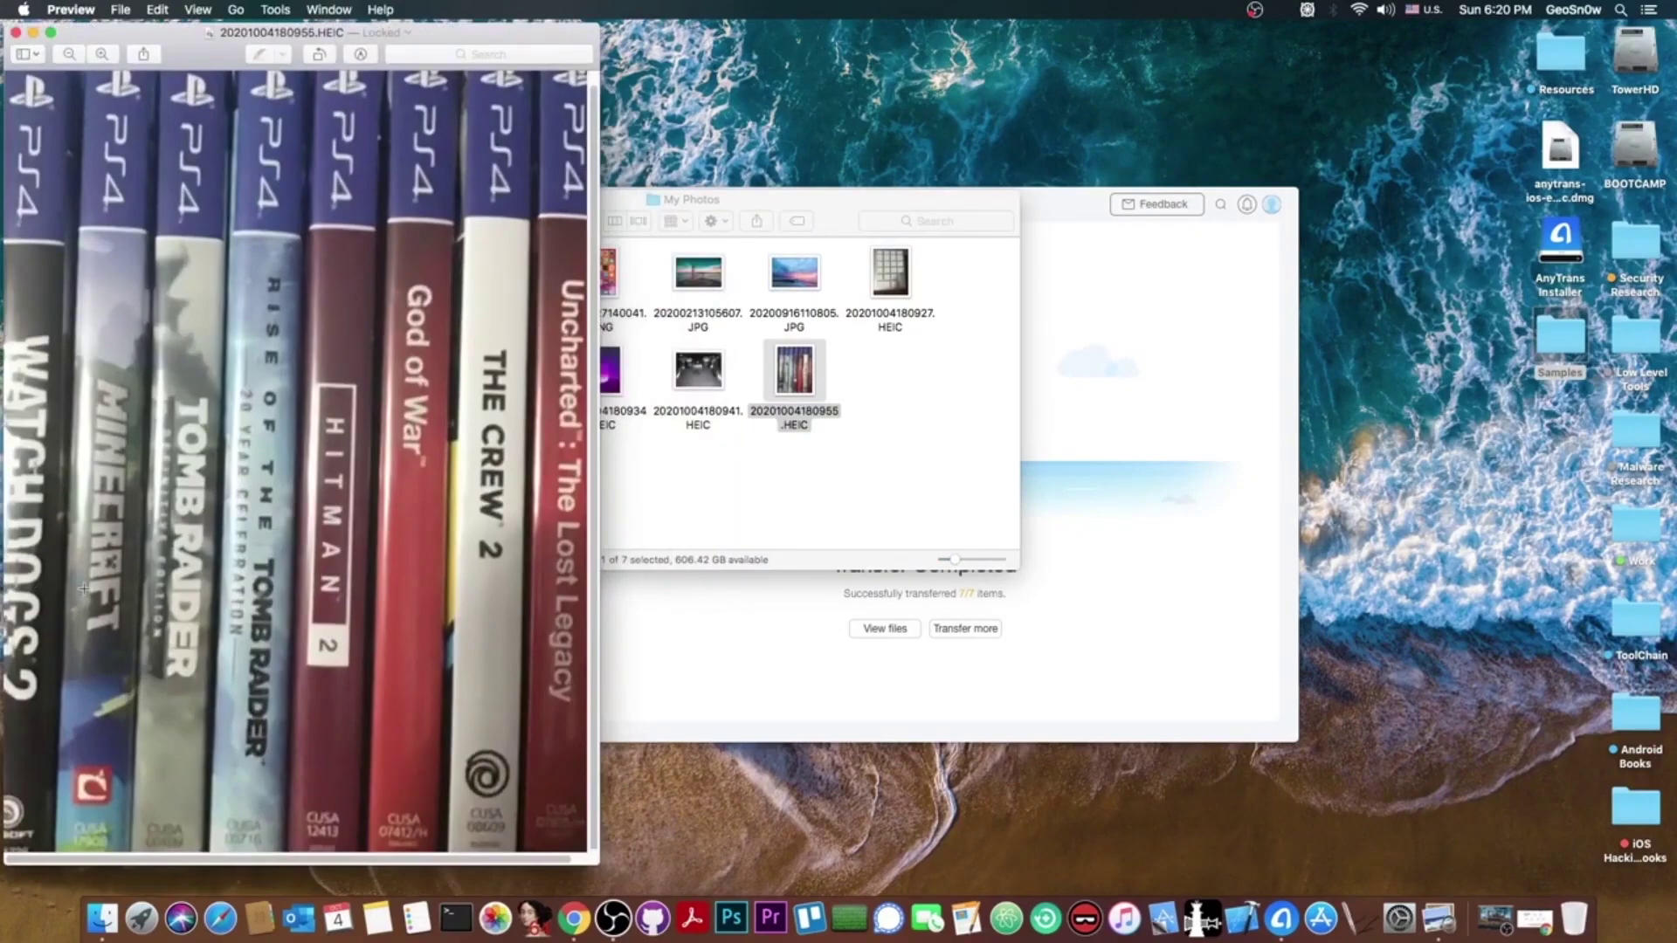
pyautogui.press('super+w')
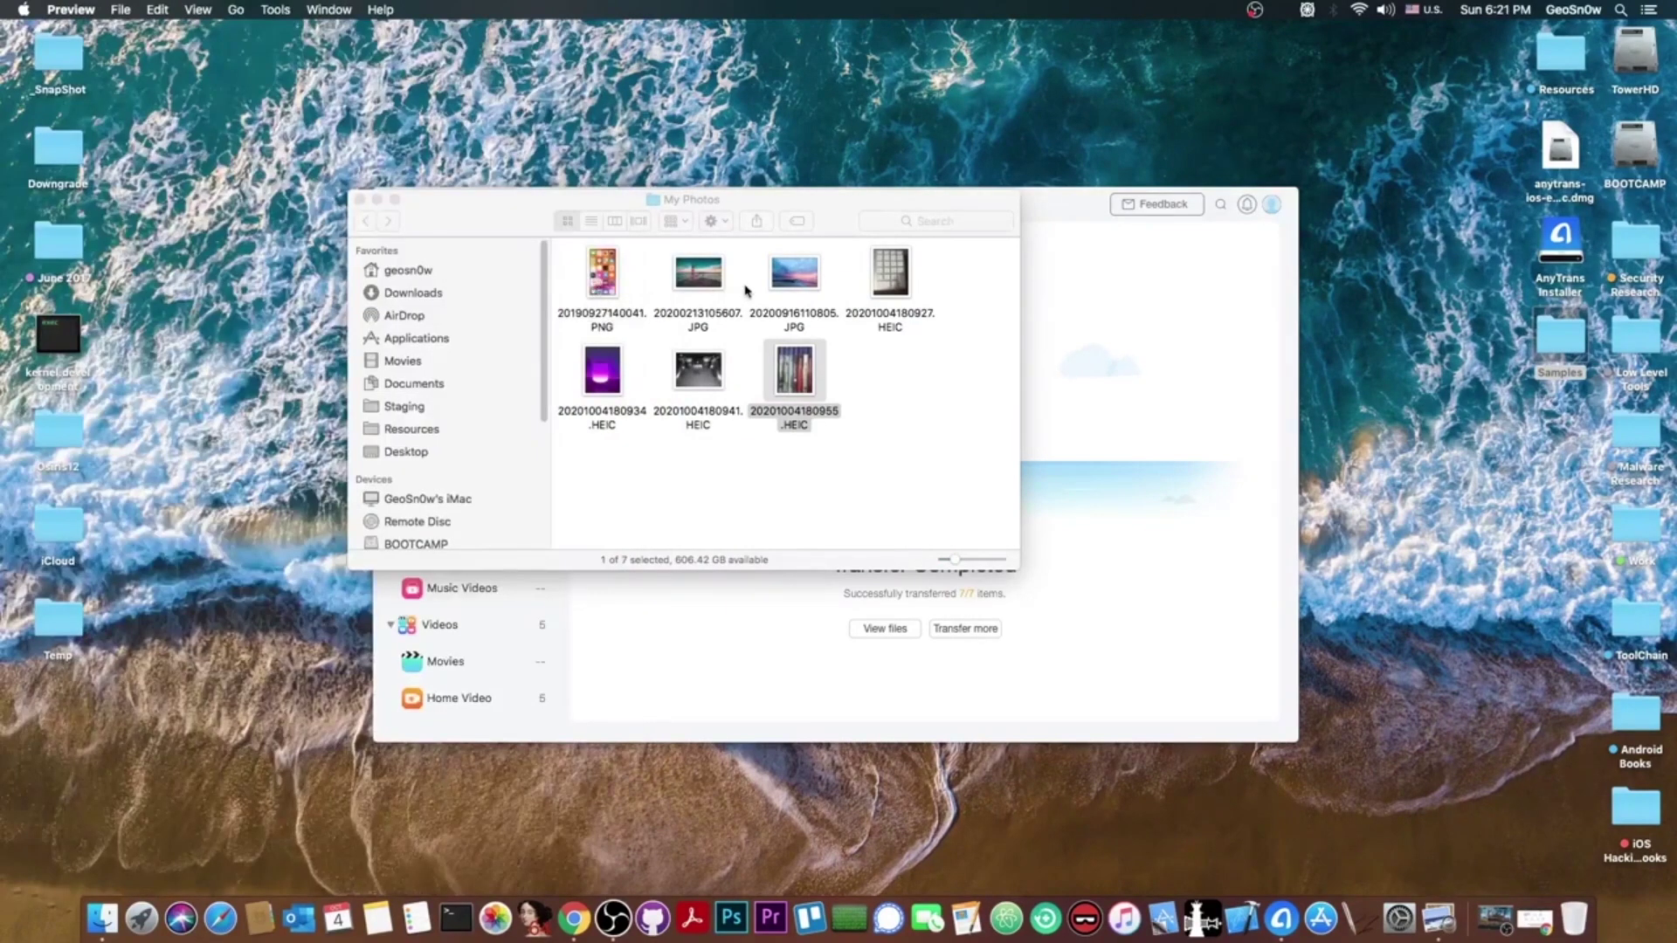
pyautogui.press('super+q')
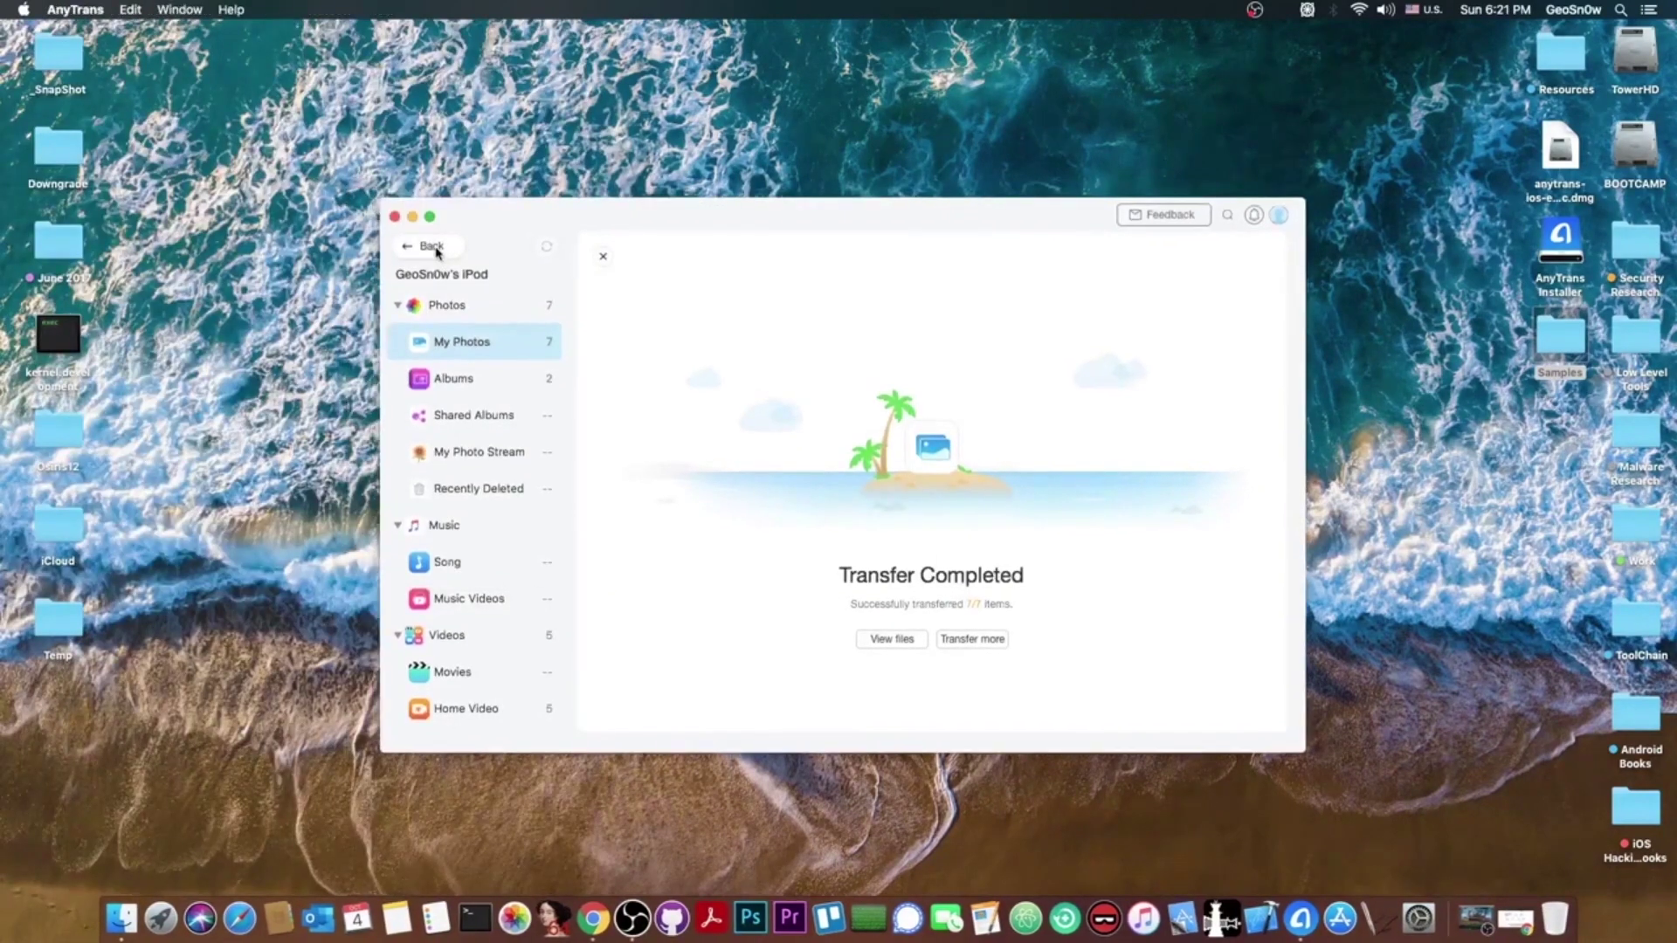
# Run a full iPod backup in Backup Manager, keeping the AirBackup schedule at Every 3 Days
pyautogui.click(432, 247)
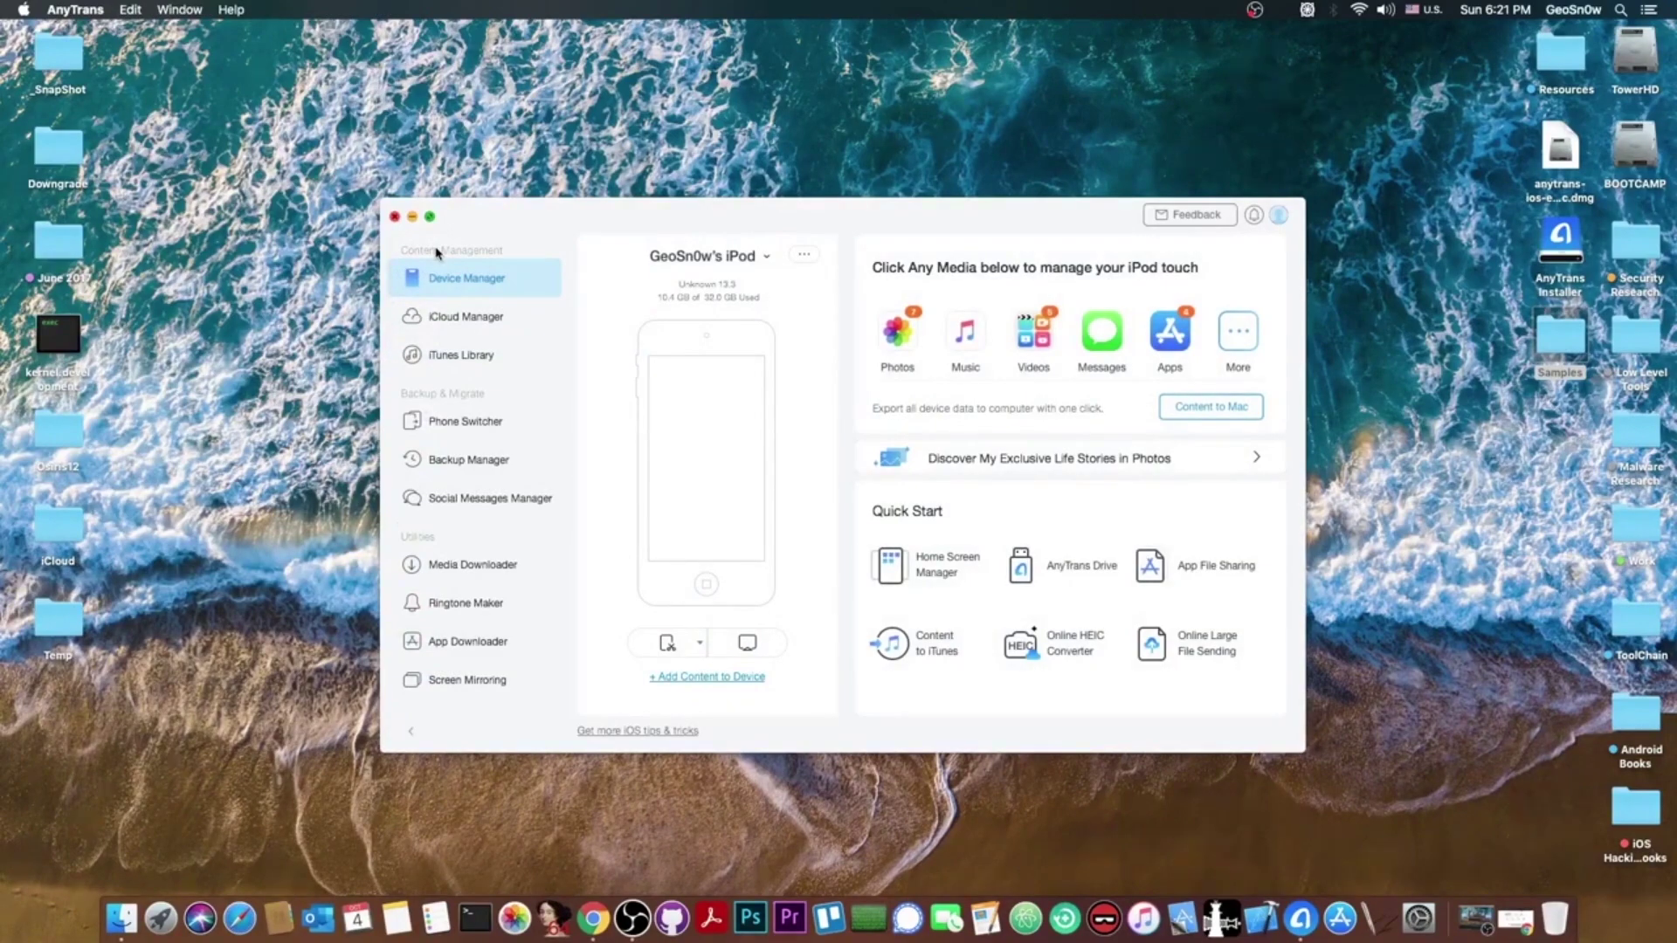
pyautogui.click(484, 459)
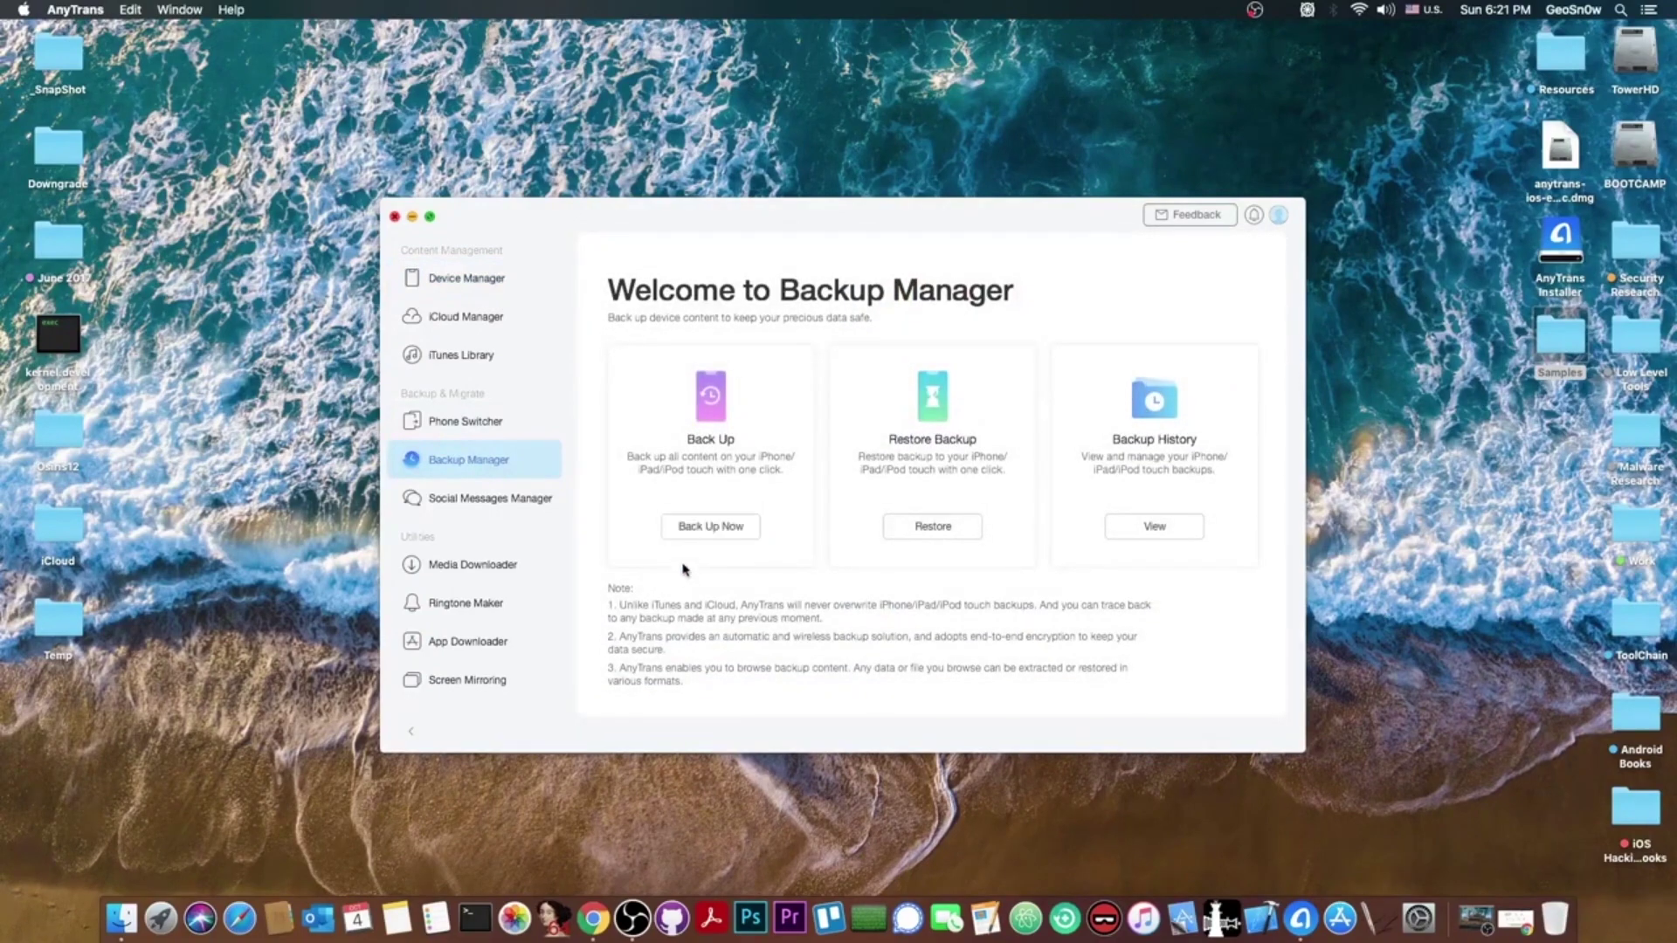
pyautogui.click(739, 527)
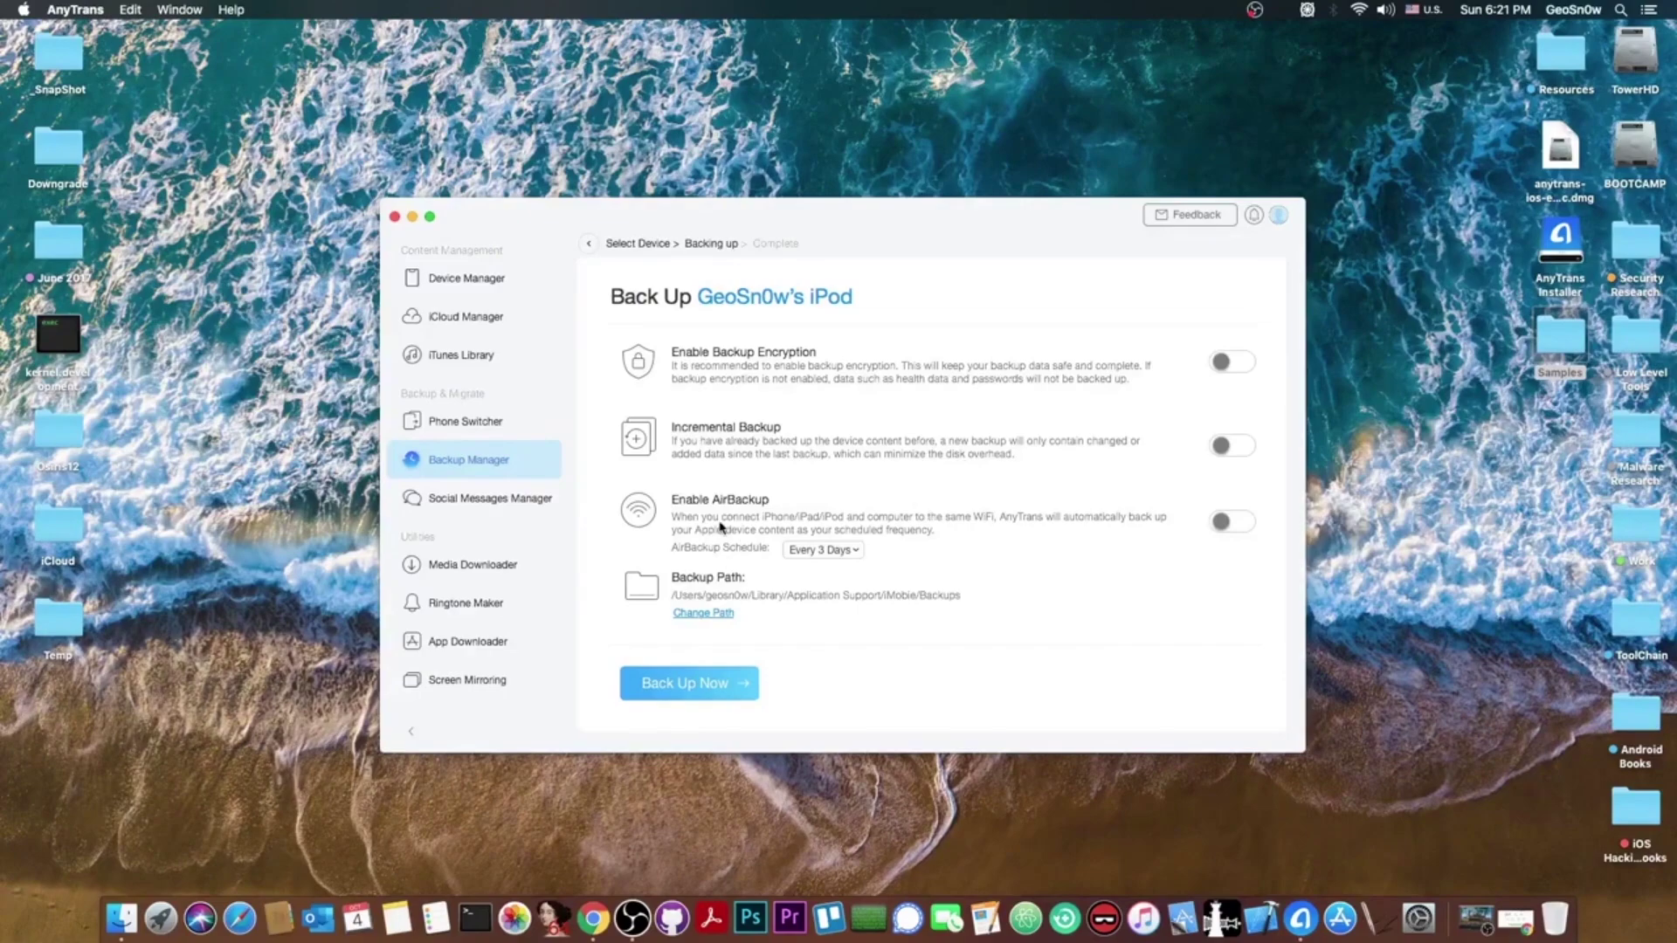
pyautogui.click(805, 552)
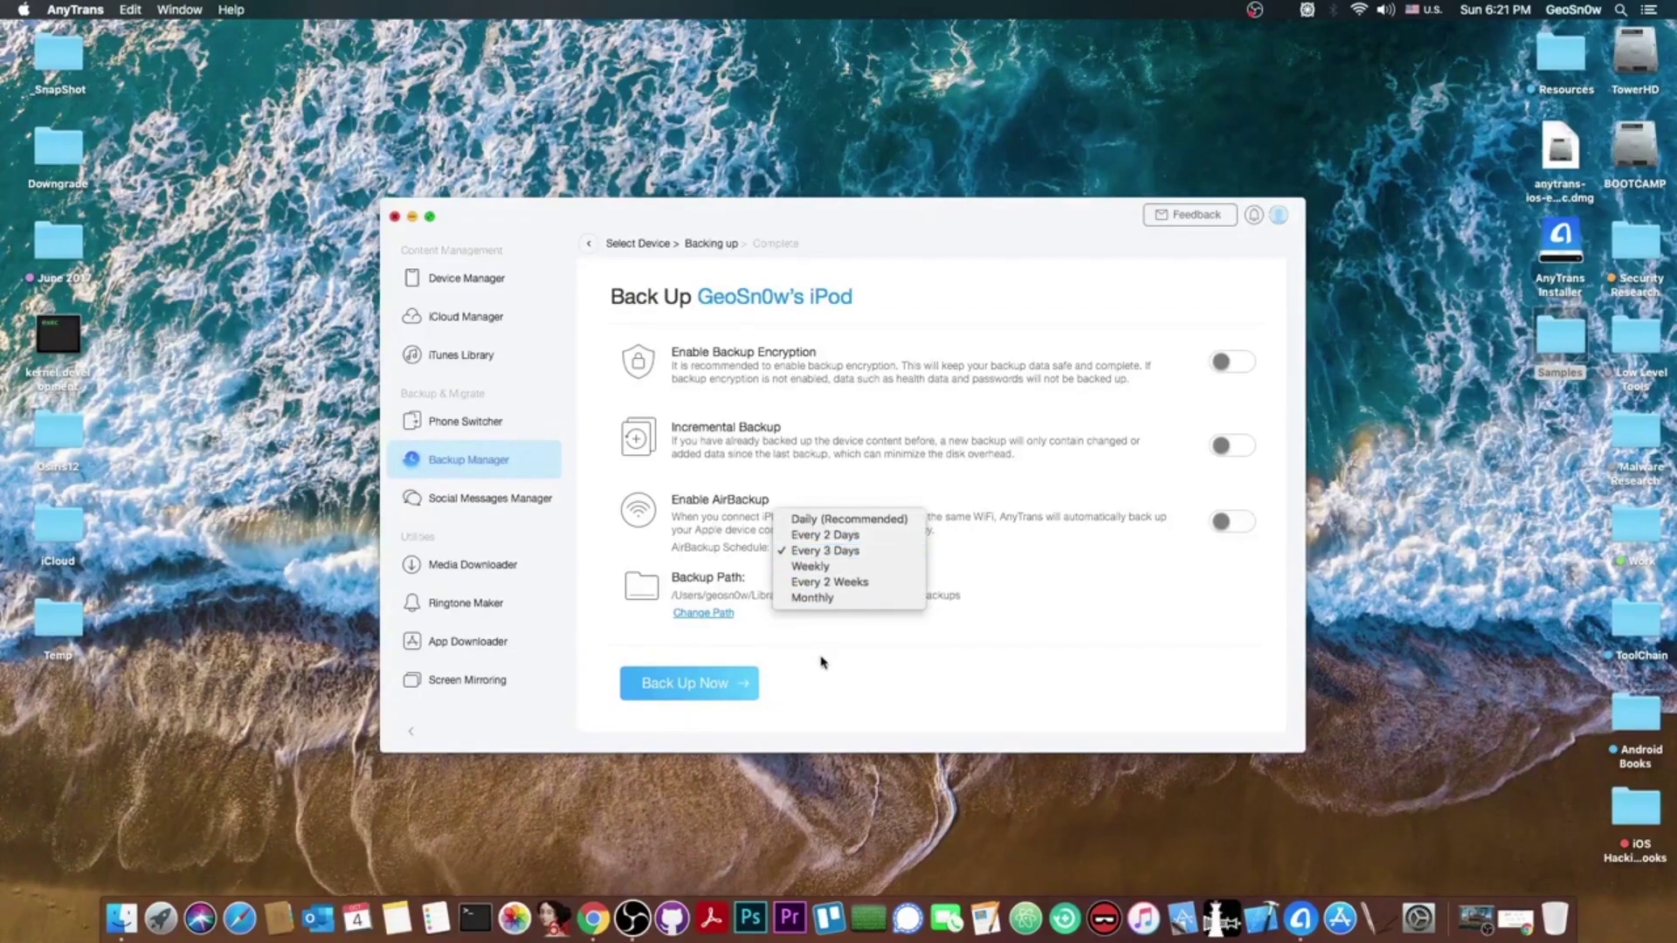
pyautogui.click(998, 560)
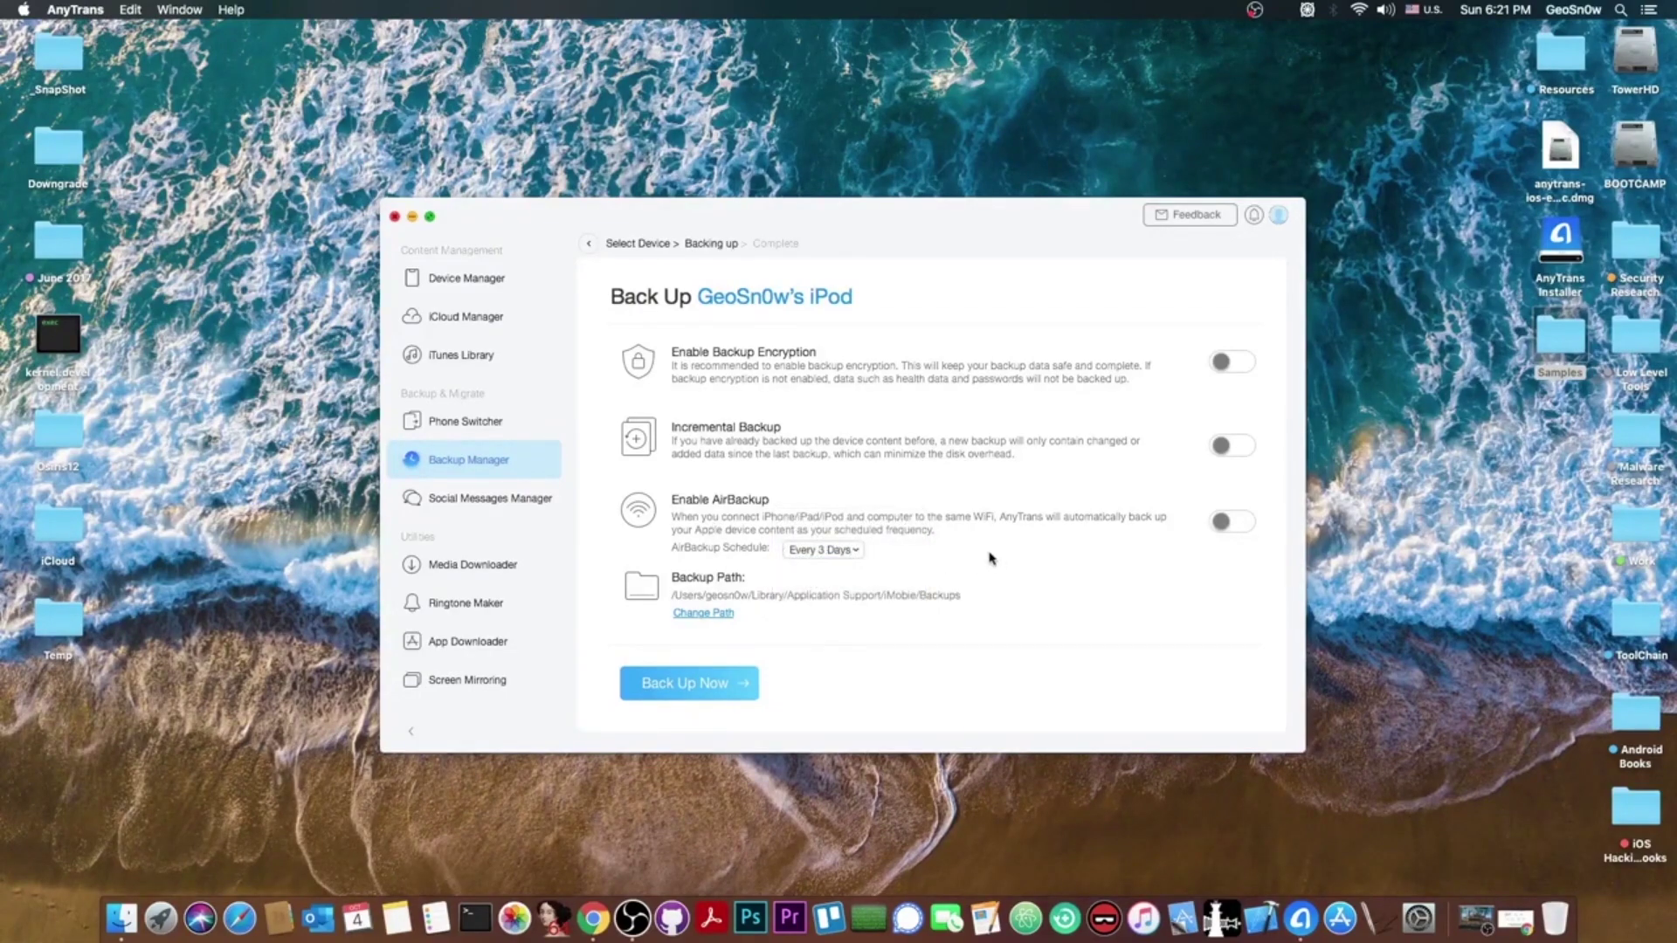
pyautogui.click(712, 690)
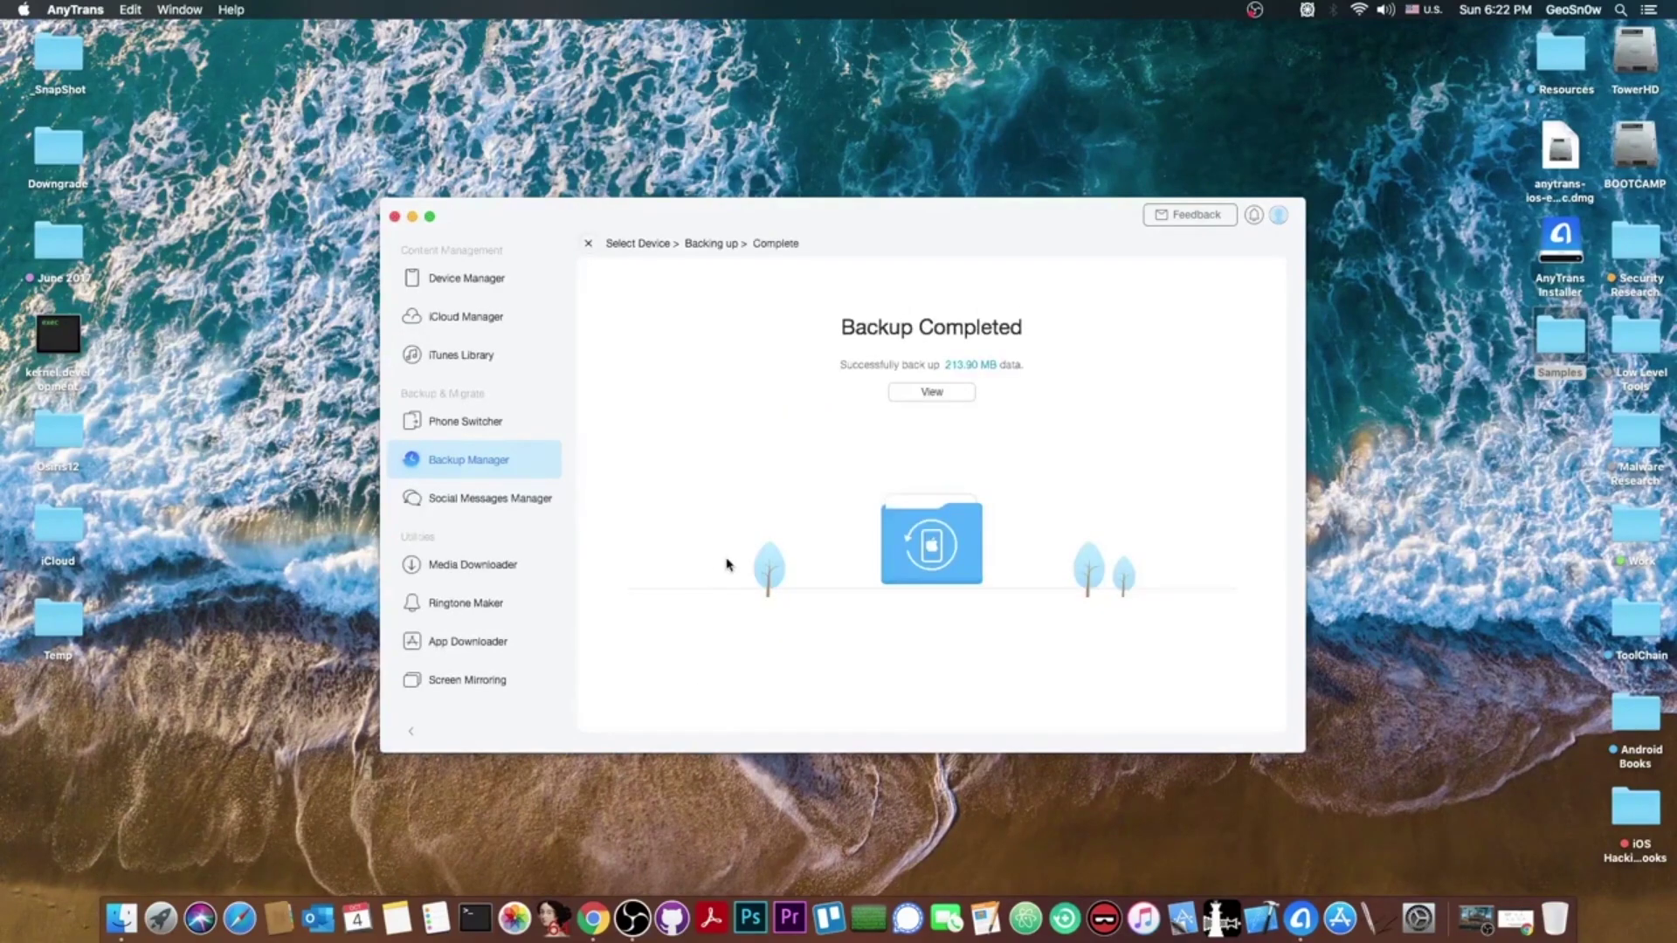
# Browse the Social Messages, Ringtone Maker, App Downloader, Screen Mirroring, iTunes Library and iCloud modules
pyautogui.click(515, 497)
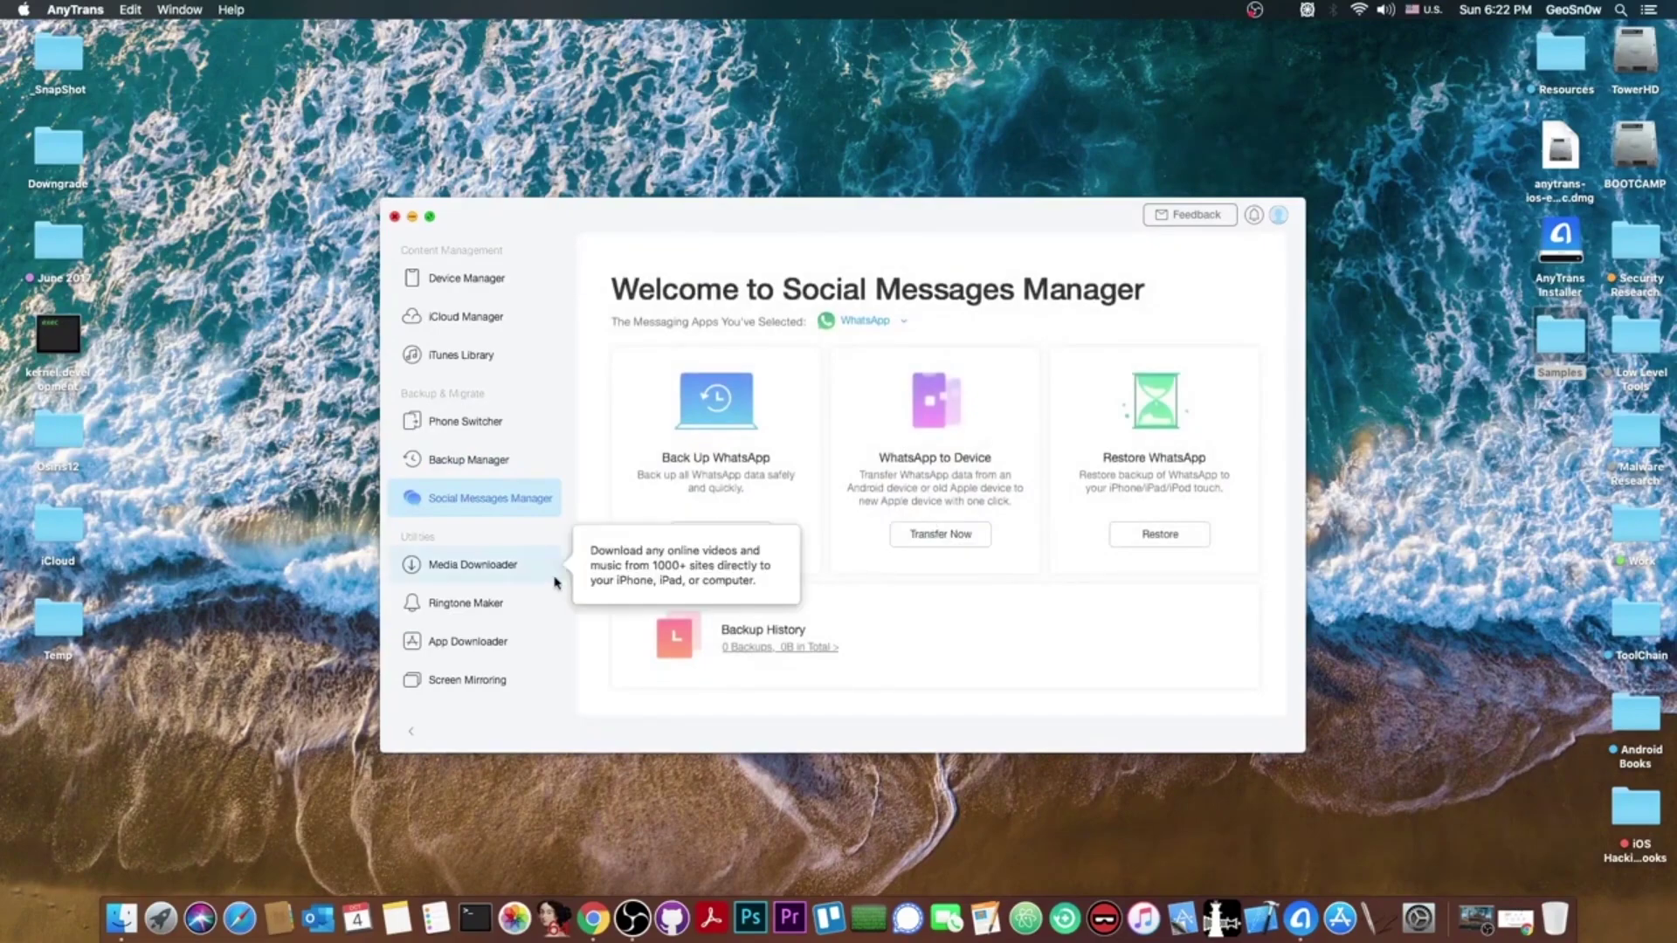
pyautogui.click(542, 601)
pyautogui.click(516, 643)
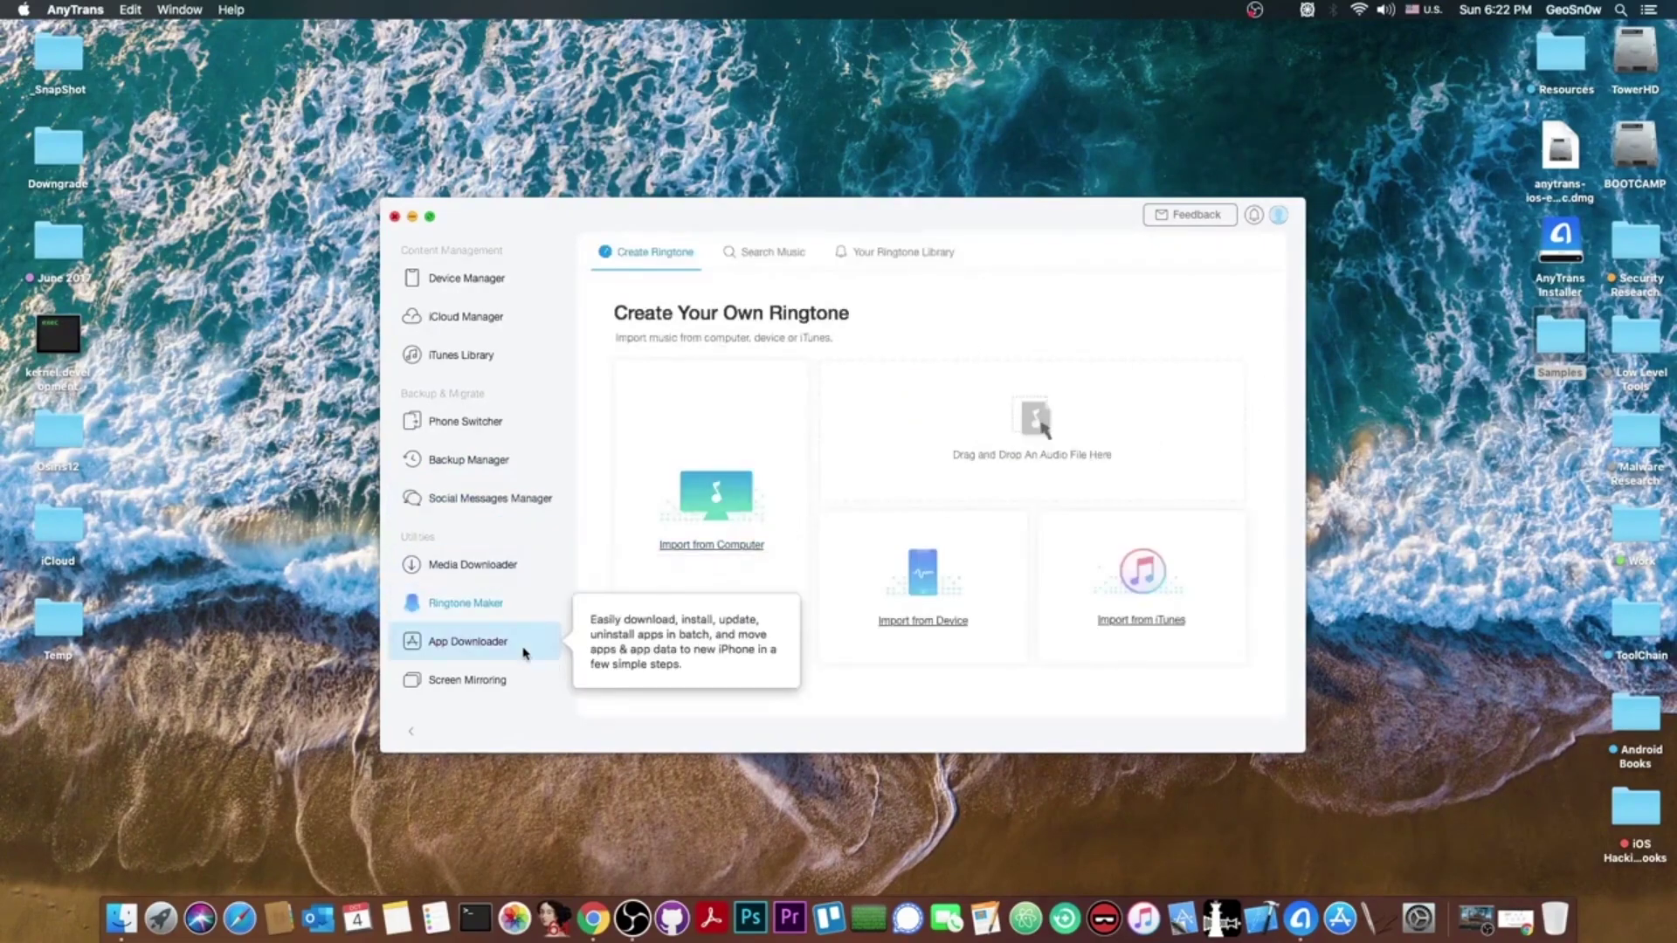
pyautogui.click(515, 681)
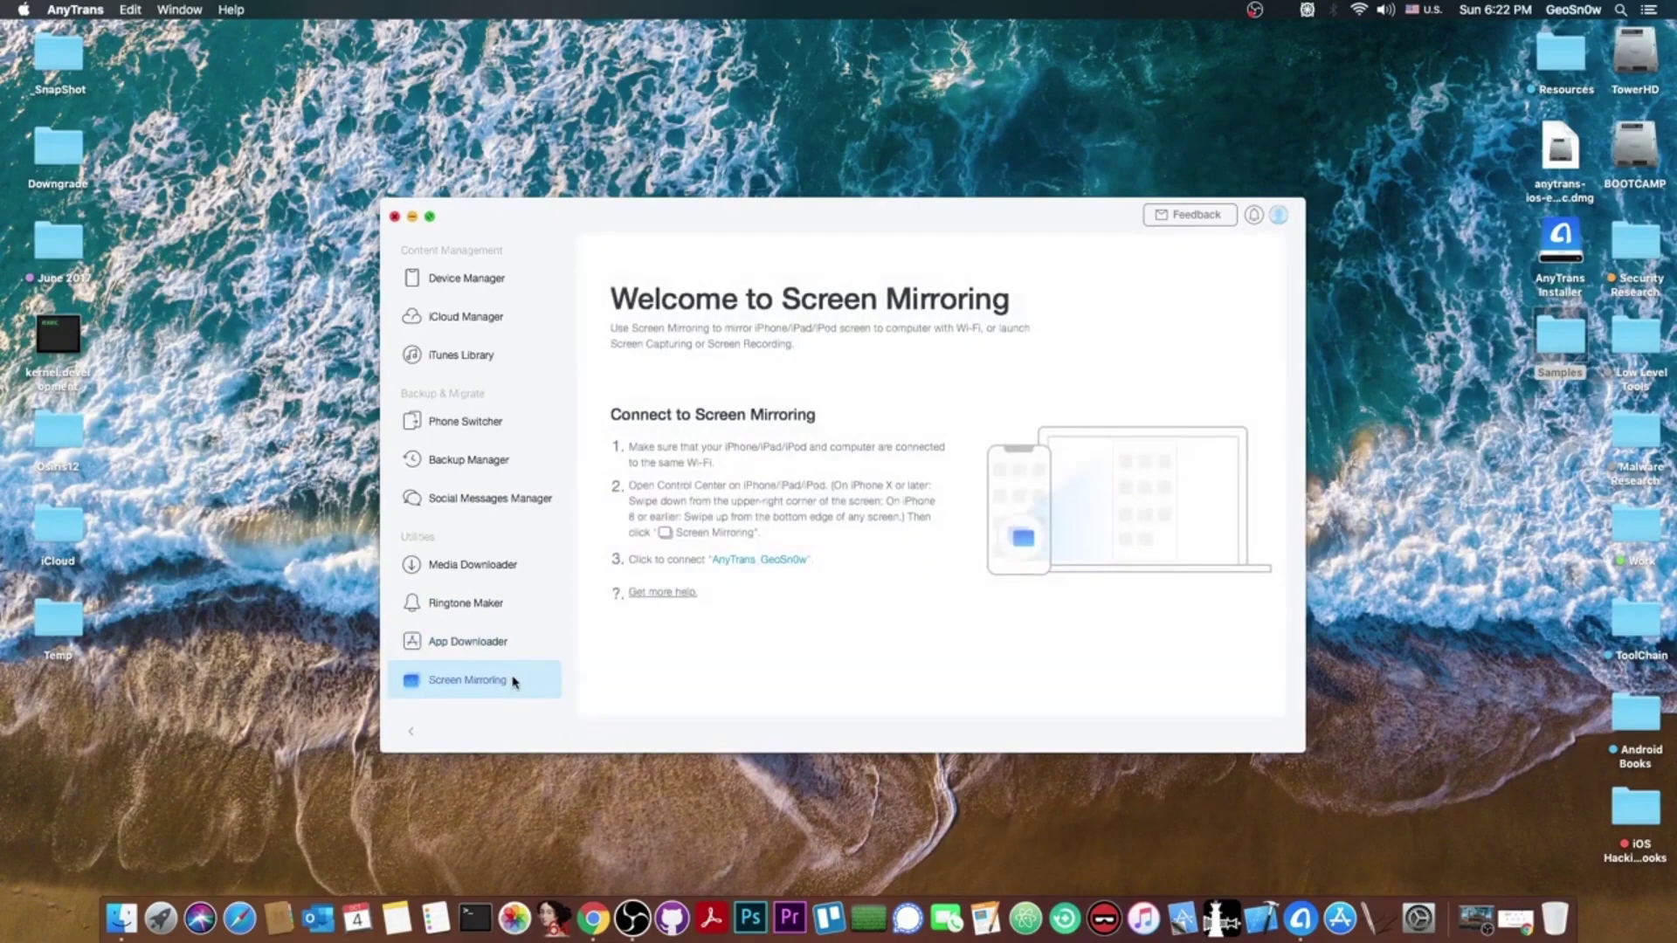
pyautogui.click(490, 360)
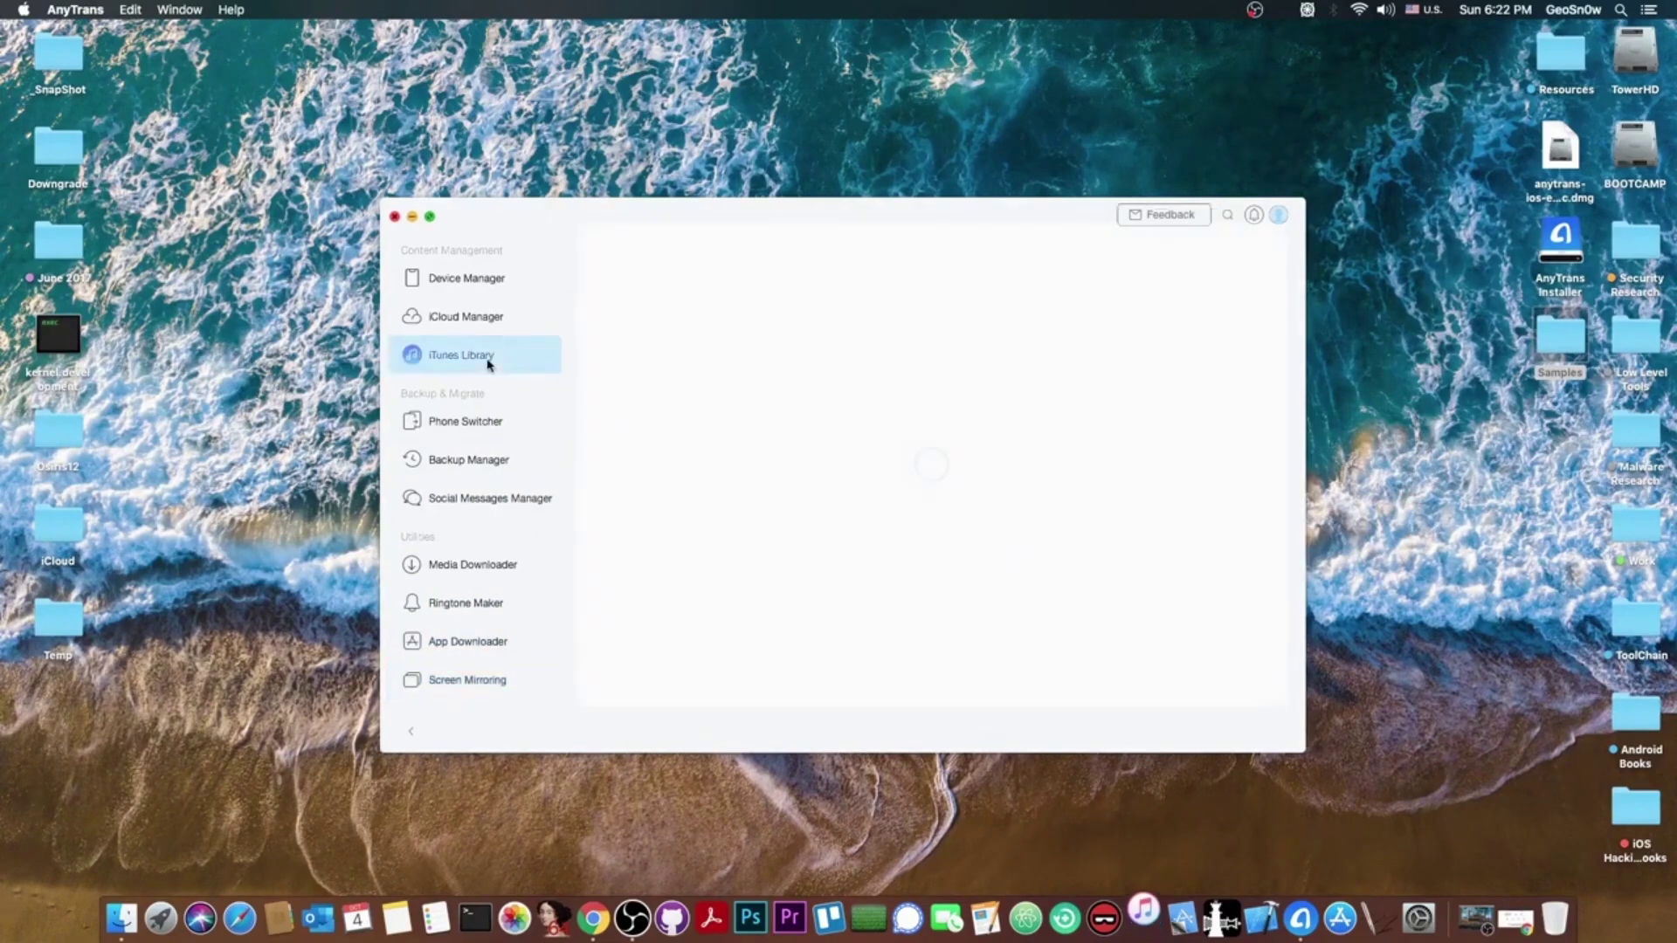
pyautogui.press('Up')
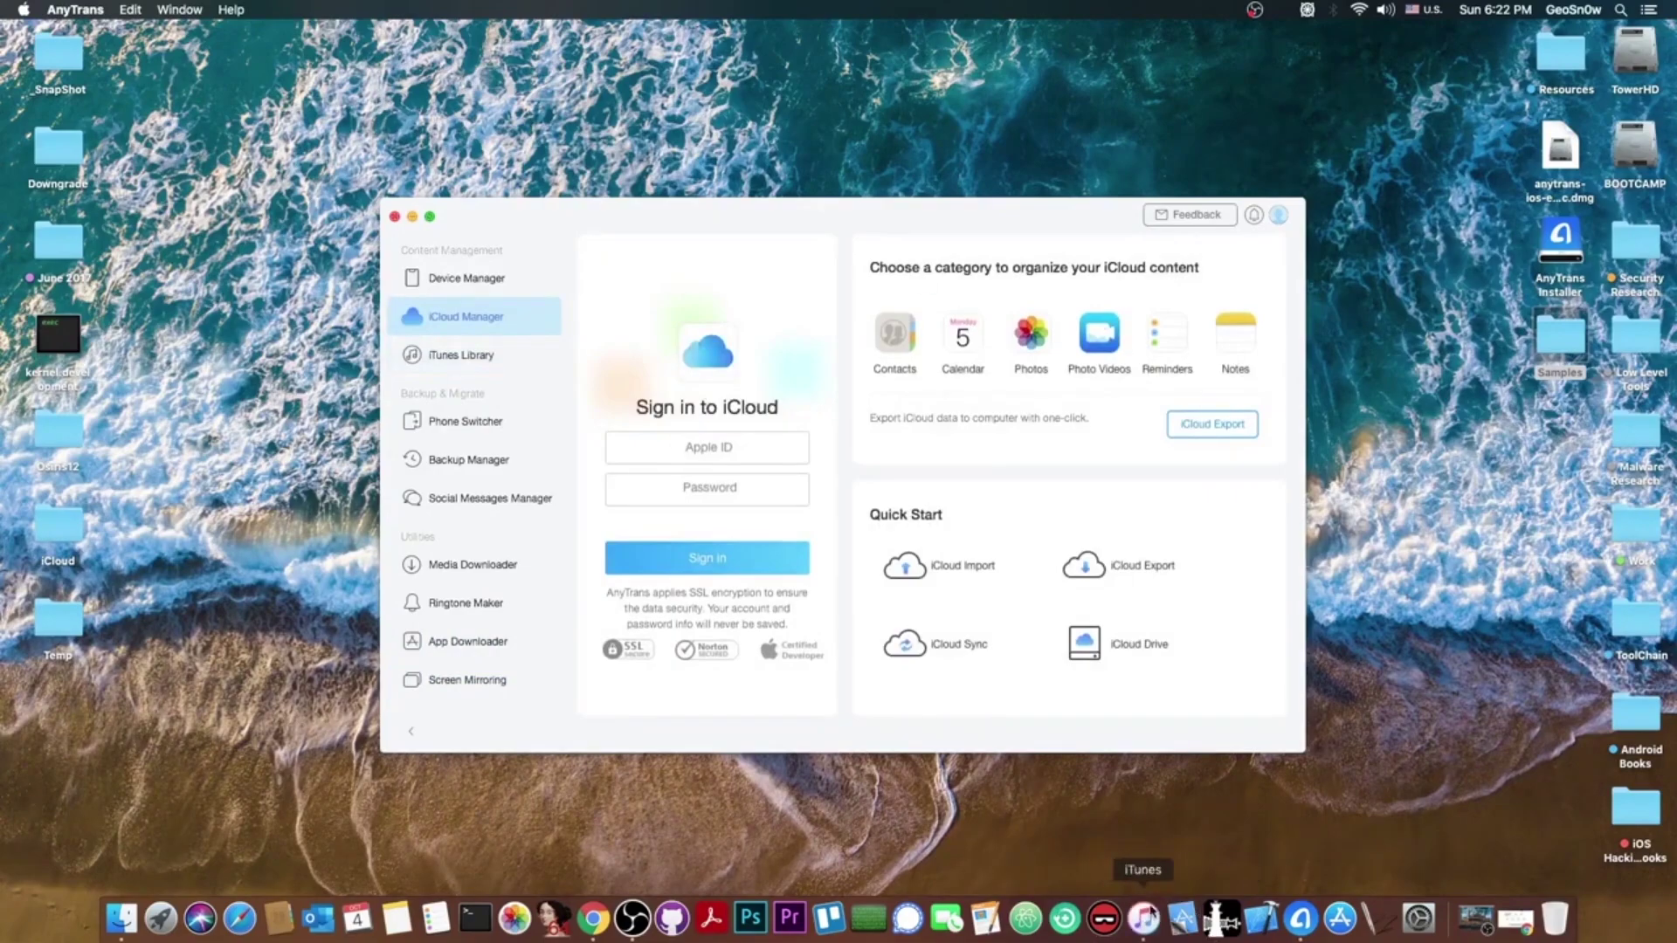
# Quit iTunes from the Dock, view the AnyTrans Drive page, then close AnyTrans
pyautogui.rightClick(1149, 913)
pyautogui.click(1151, 864)
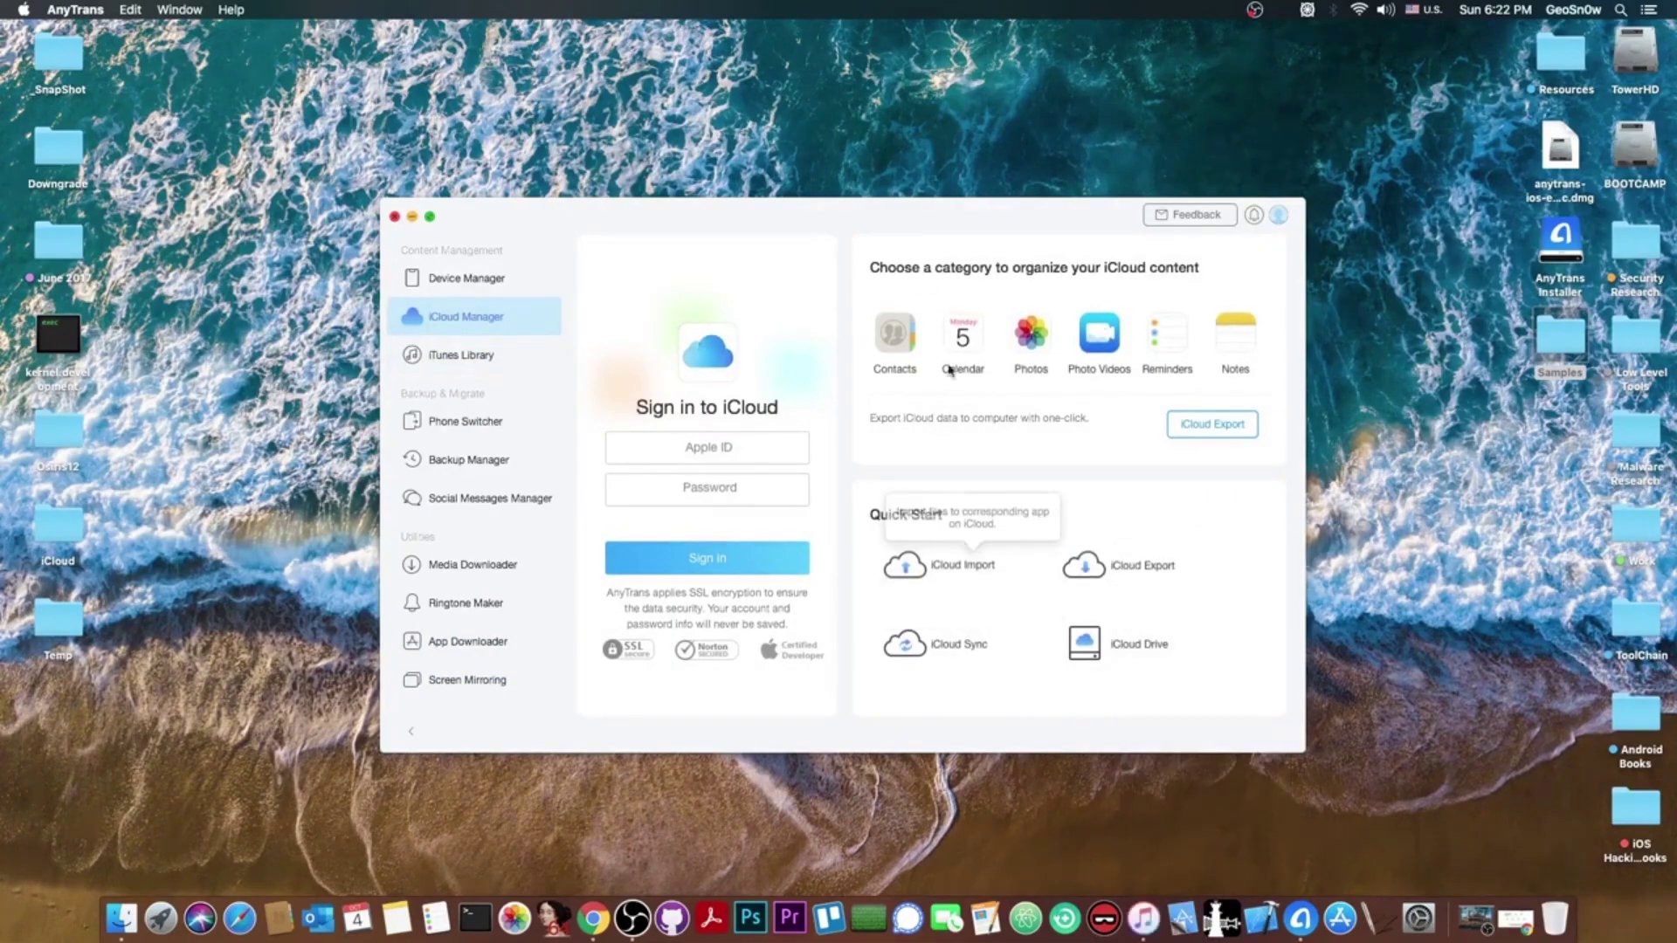
pyautogui.click(522, 279)
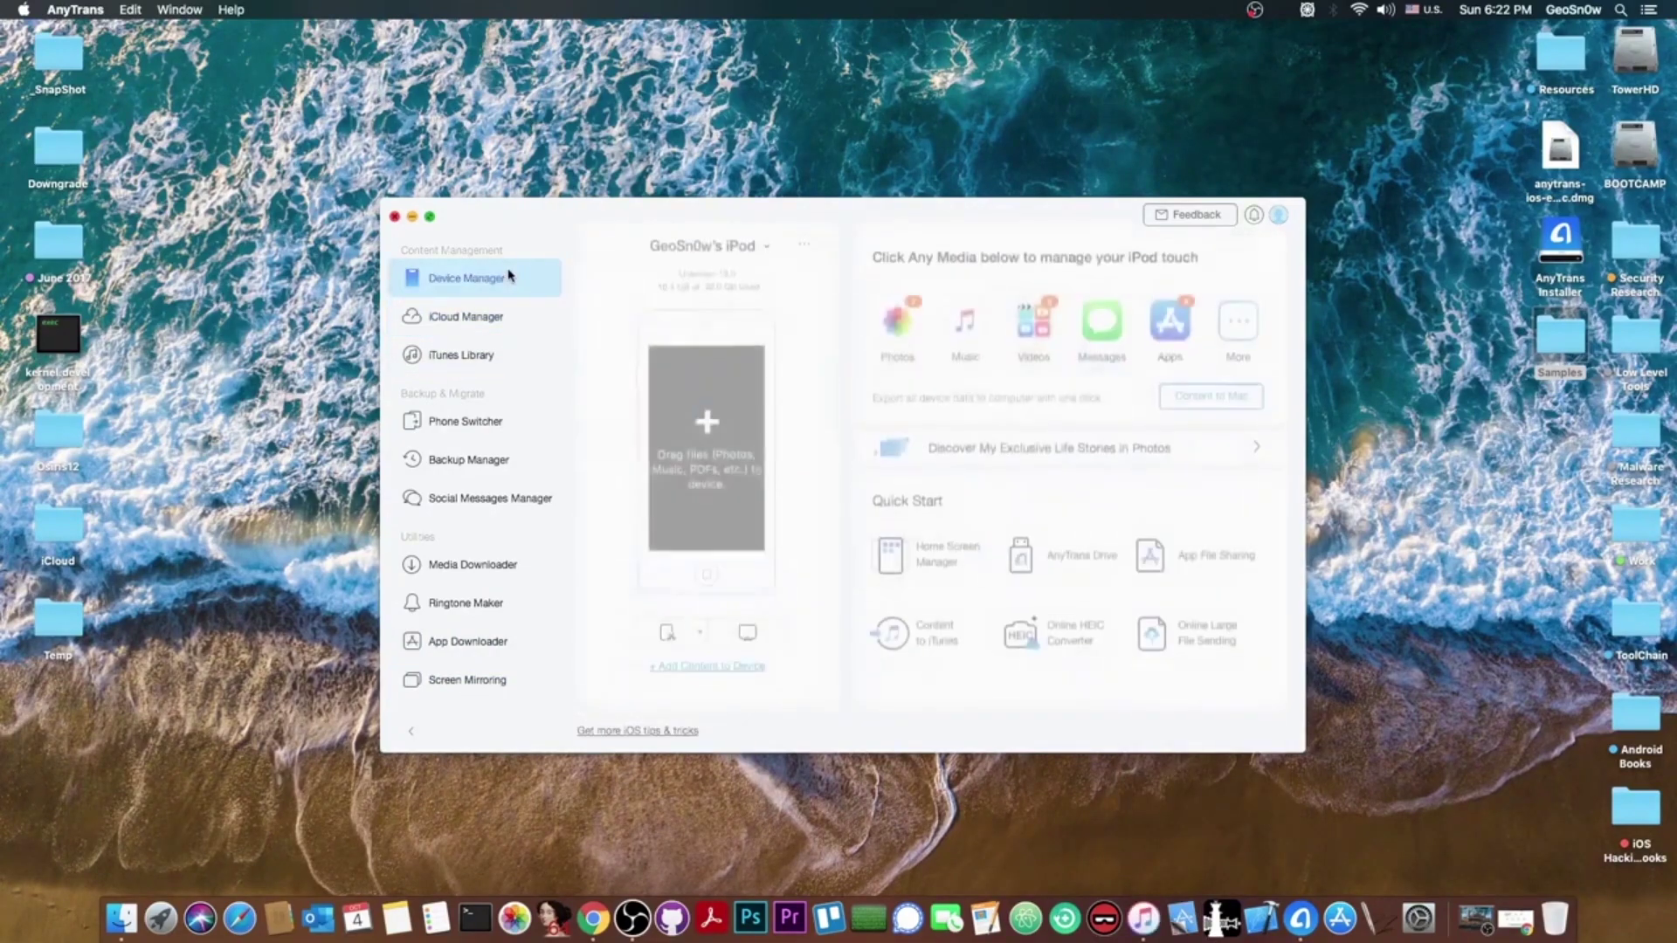
pyautogui.click(1067, 576)
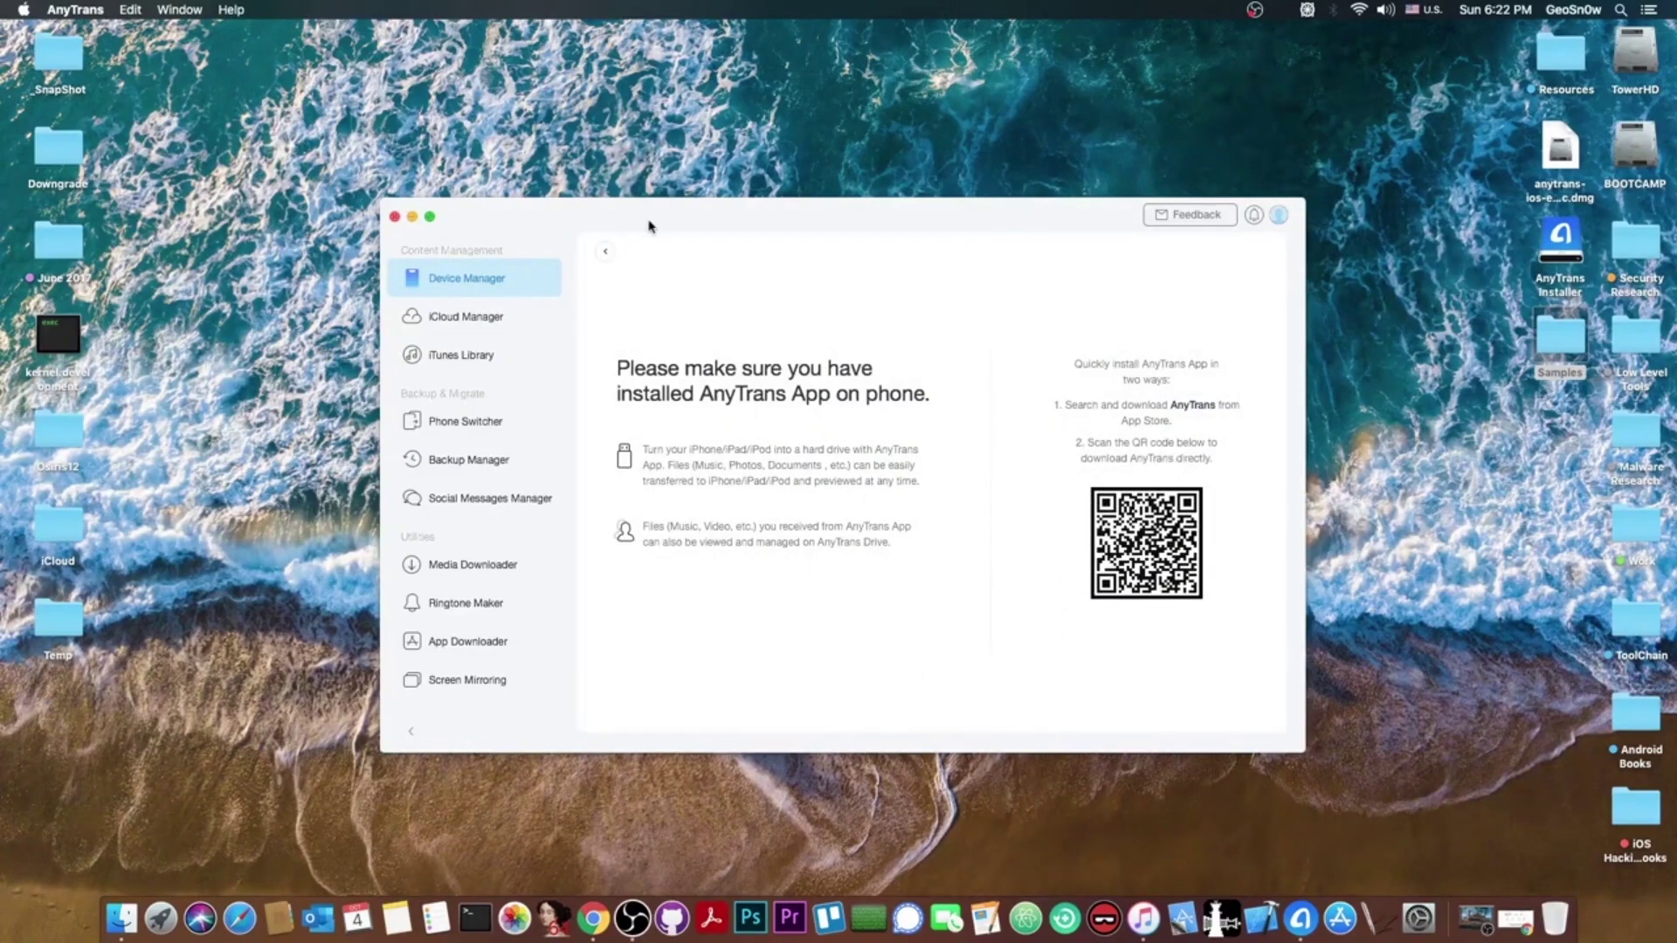
pyautogui.click(395, 218)
# Restore Chrome to the top of the AnyTrans download page, then close the browser window
pyautogui.click(1515, 918)
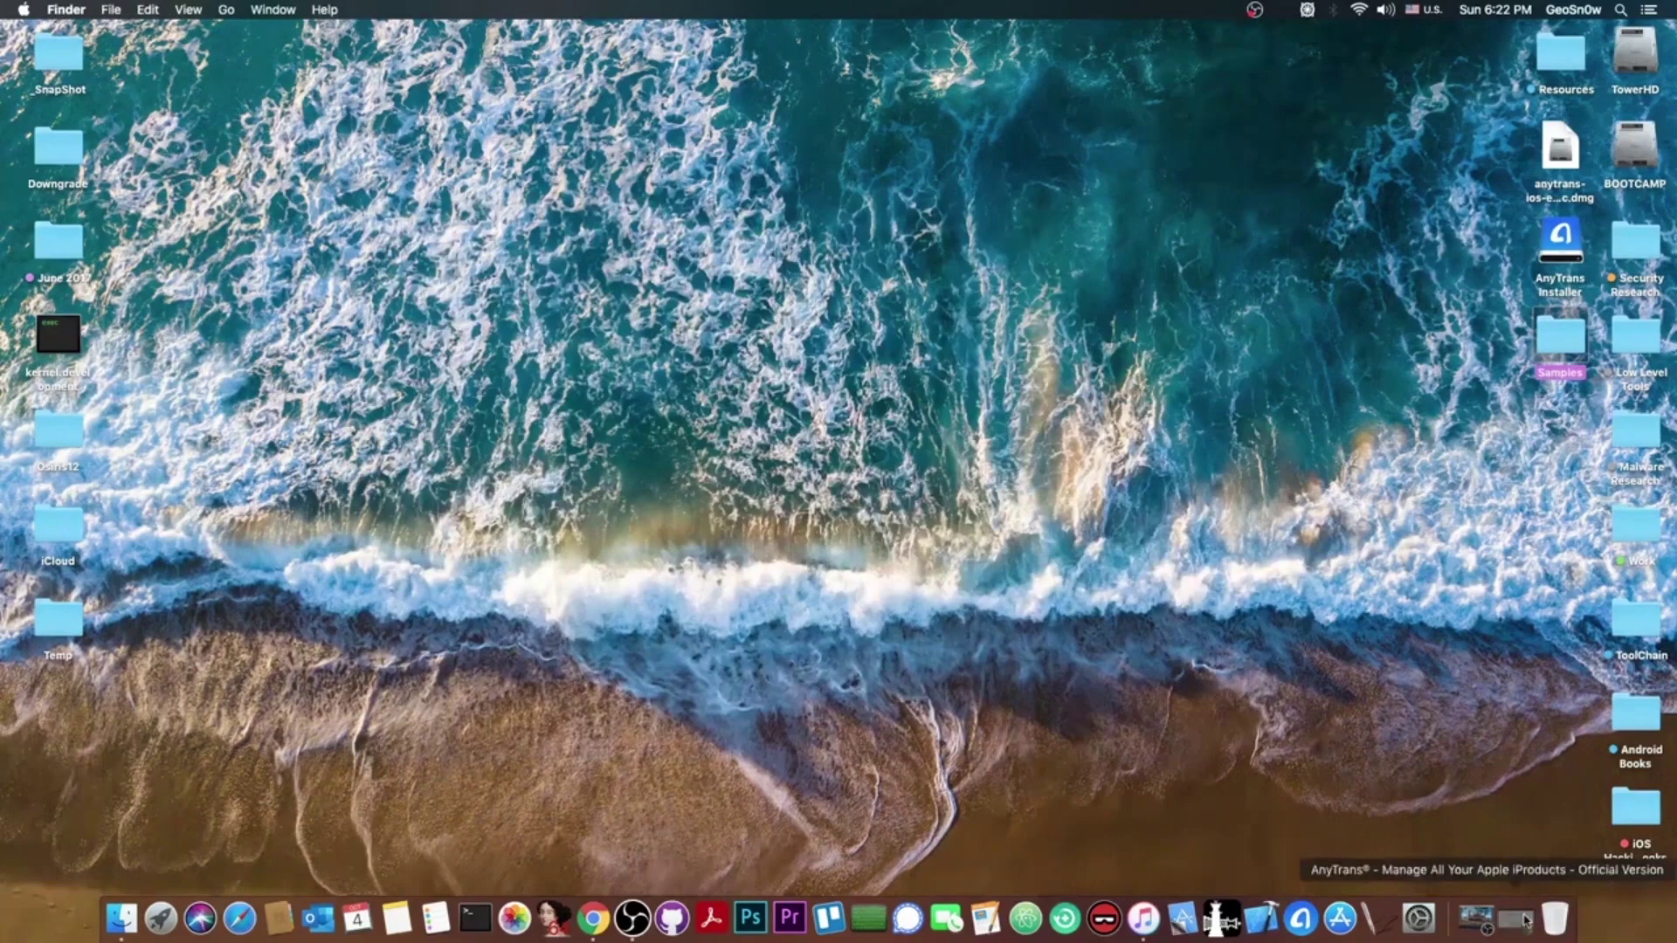
pyautogui.scroll(10, 436, 218)
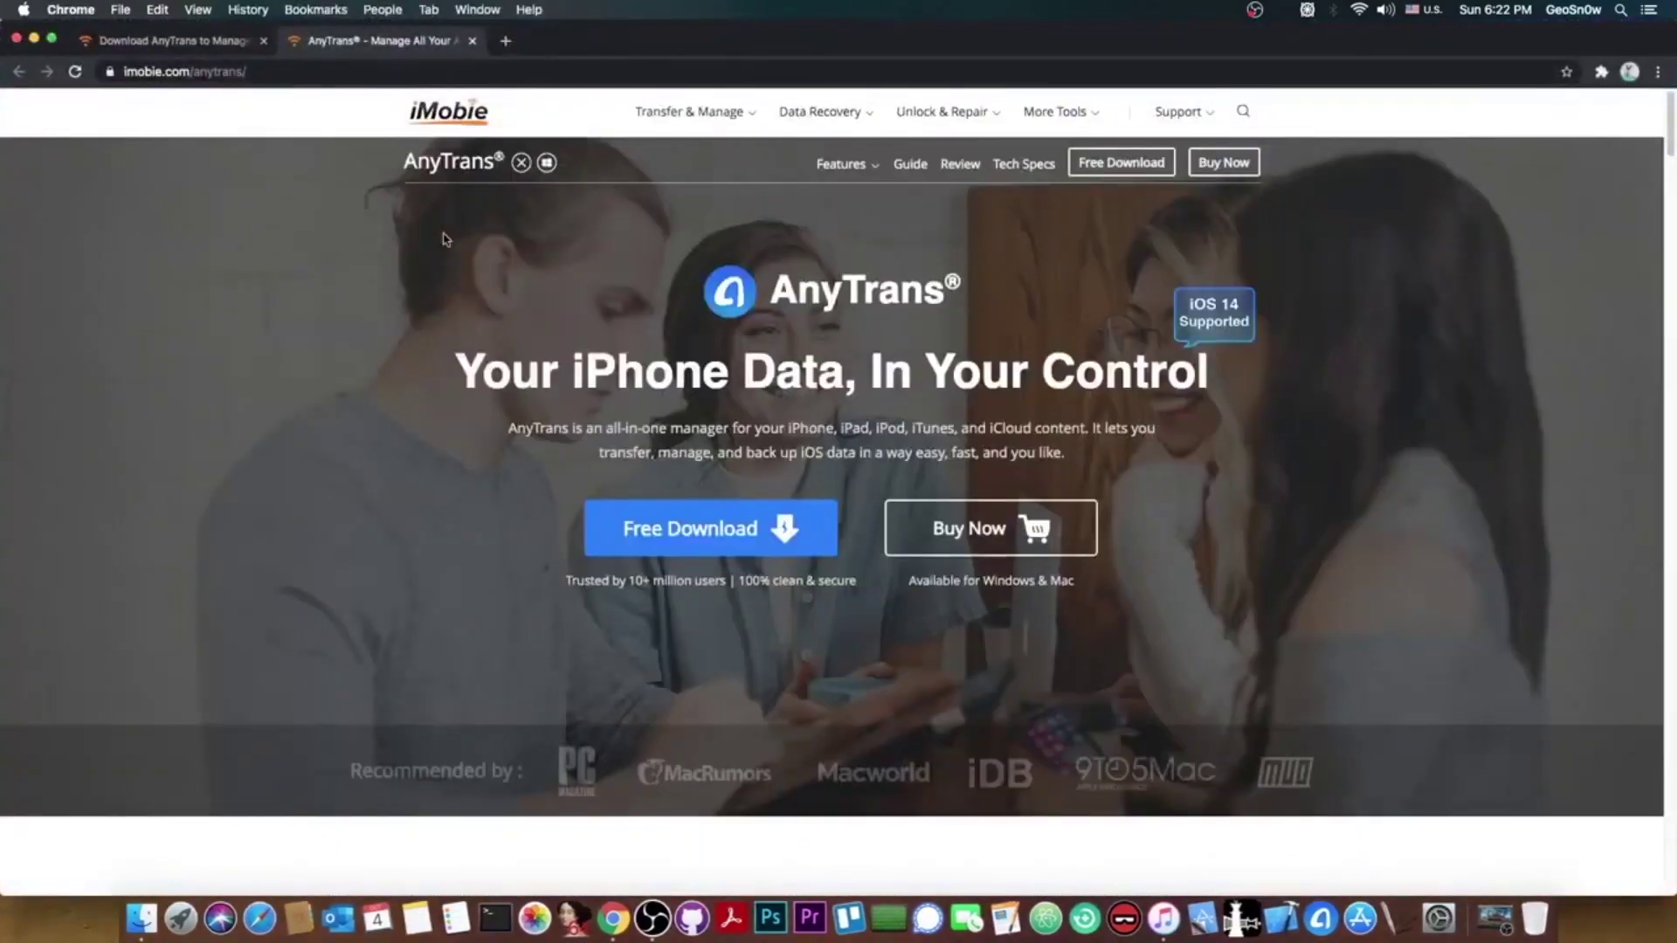
pyautogui.click(161, 41)
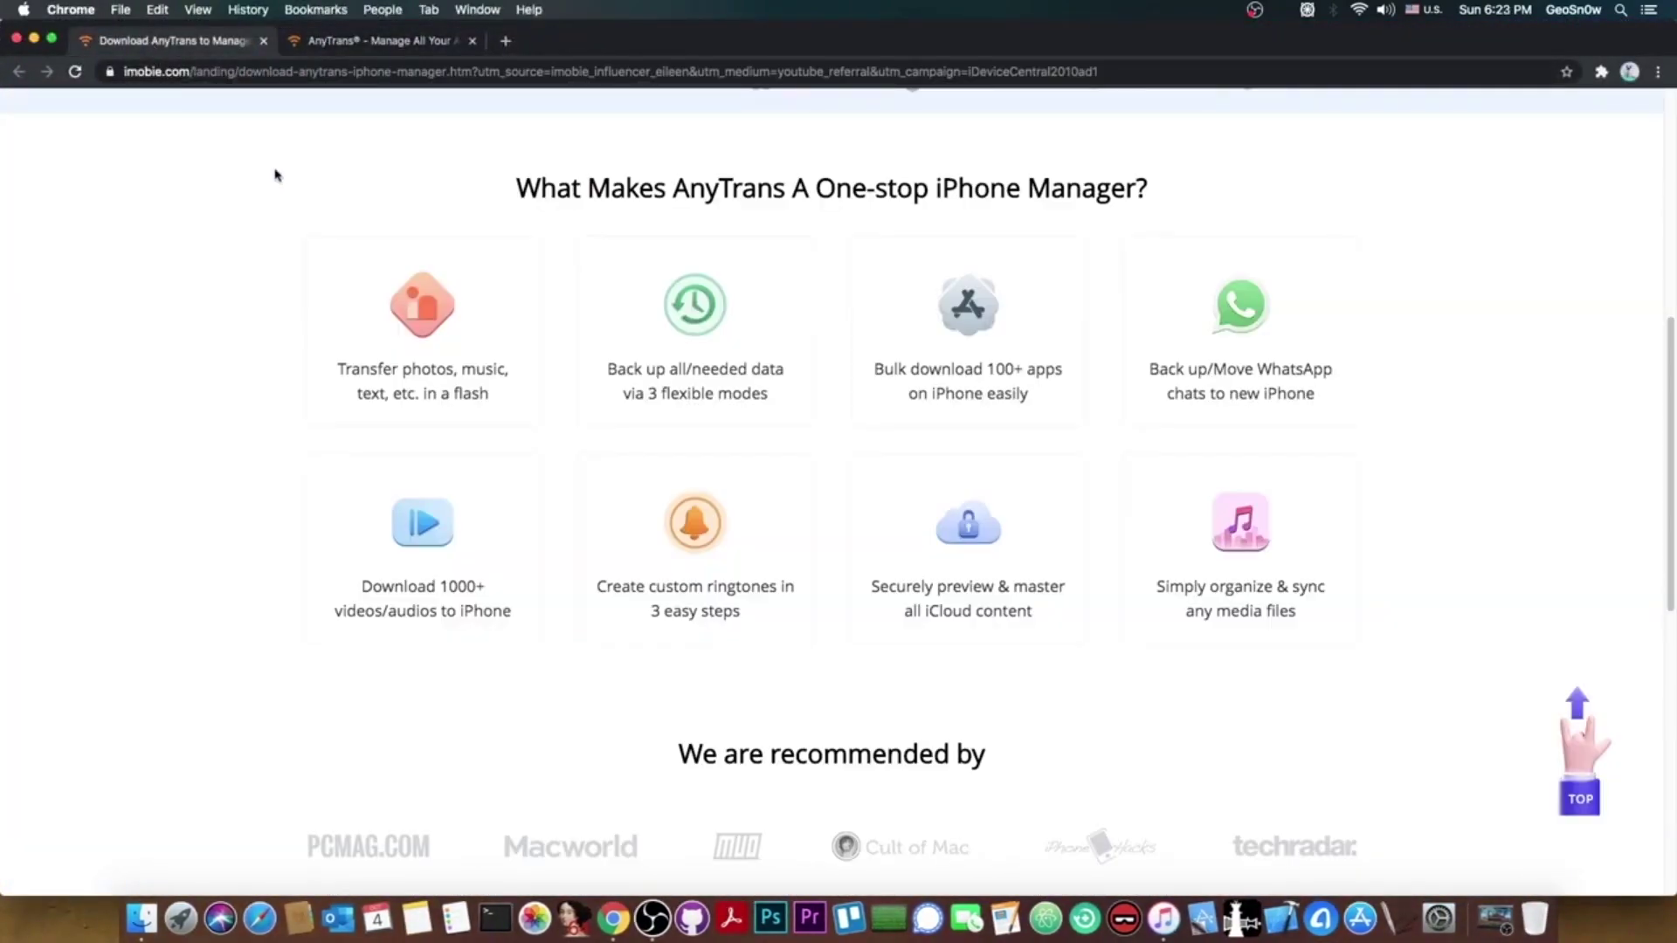
pyautogui.scroll(7, 276, 174)
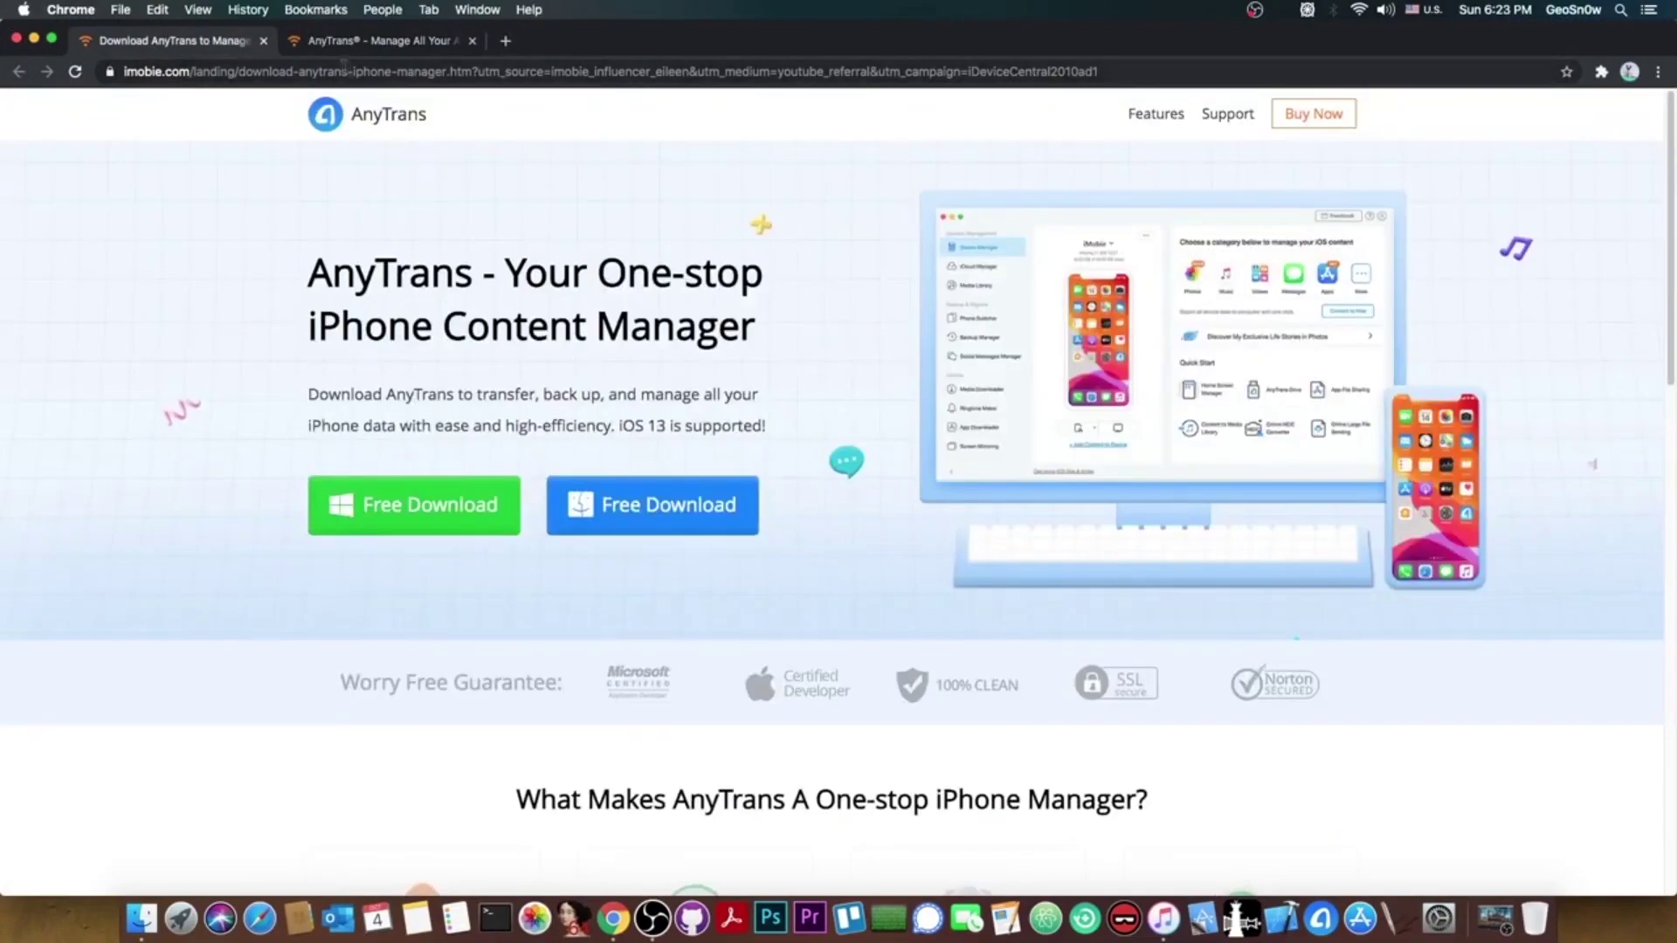
pyautogui.click(16, 38)
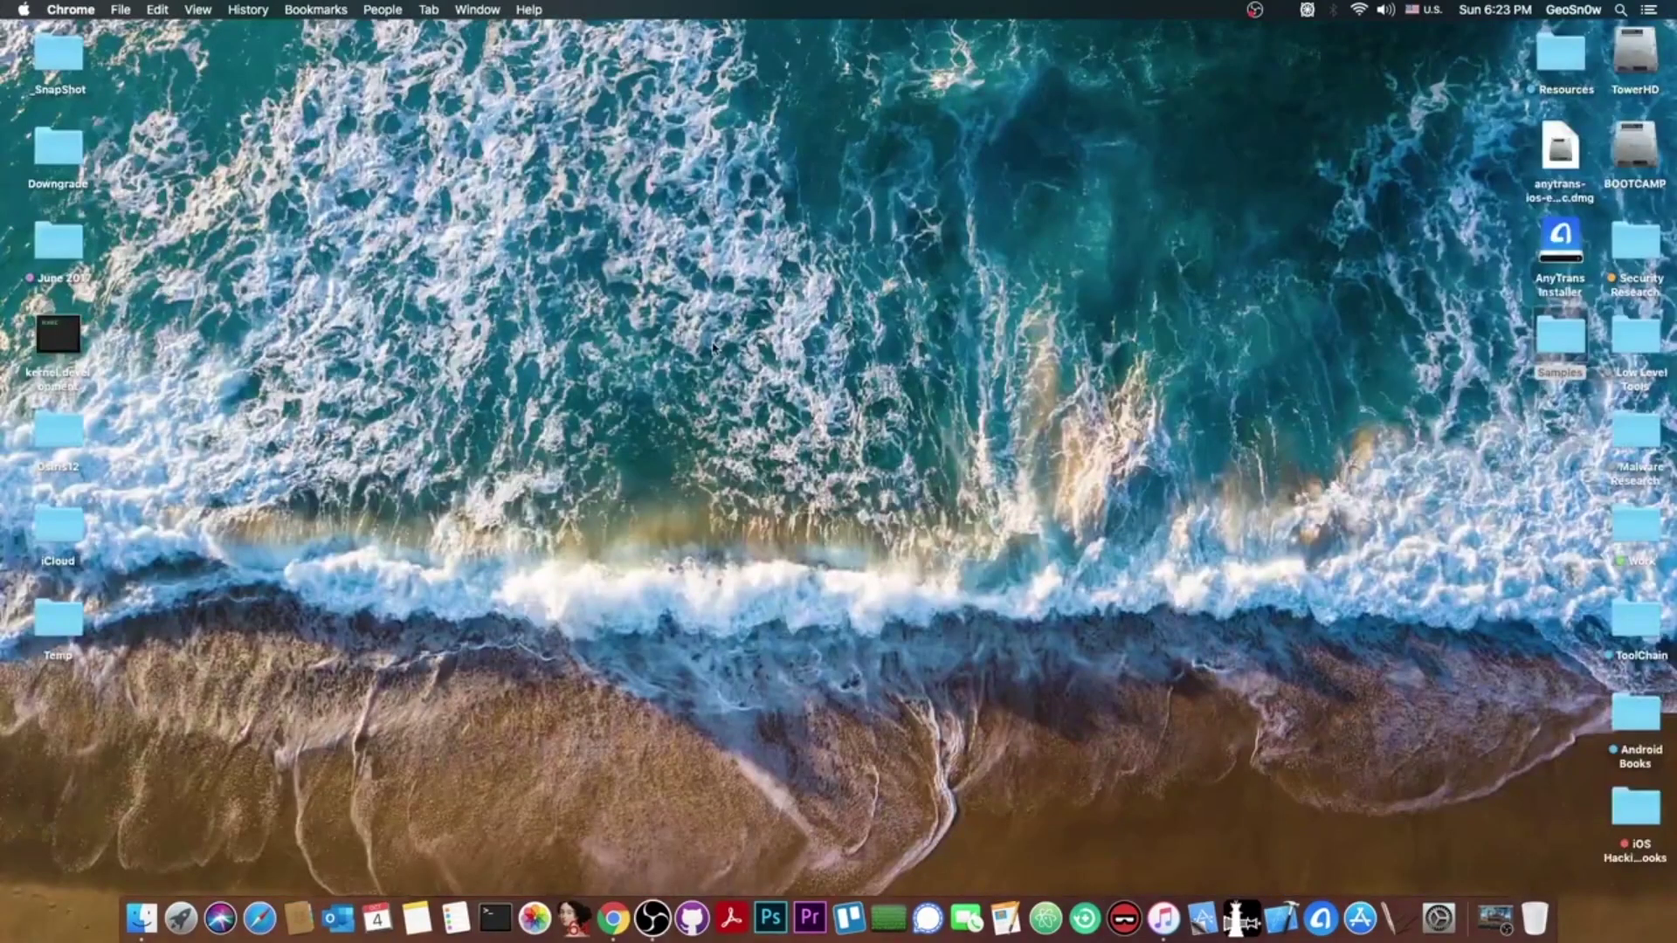
pyautogui.click(695, 335)
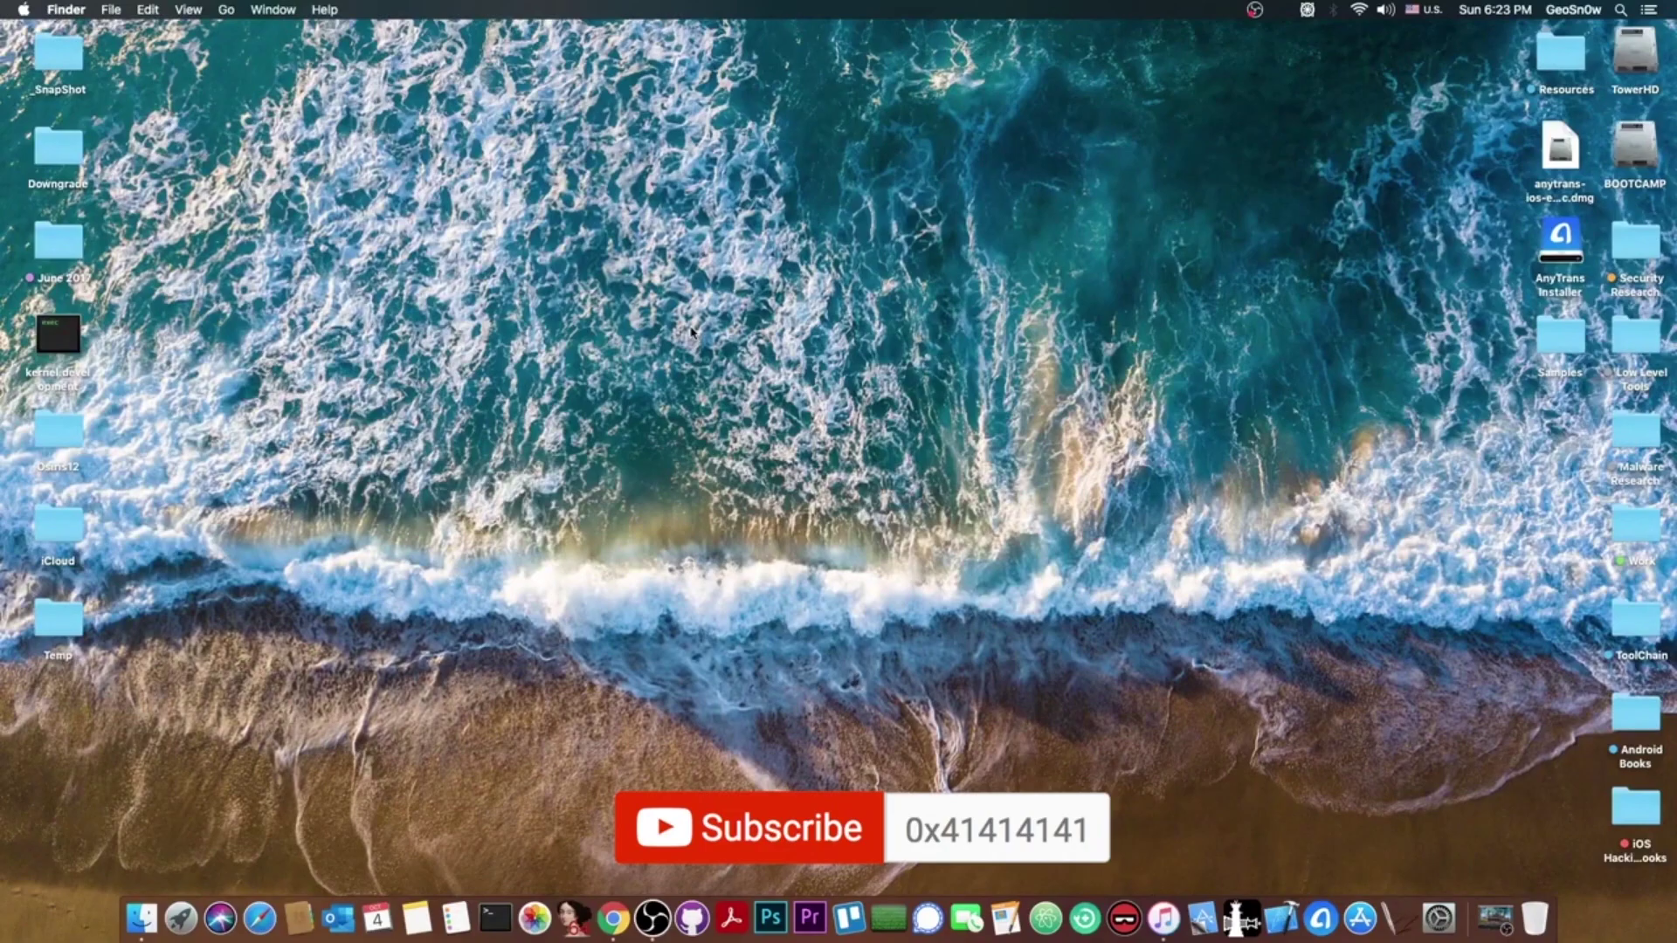